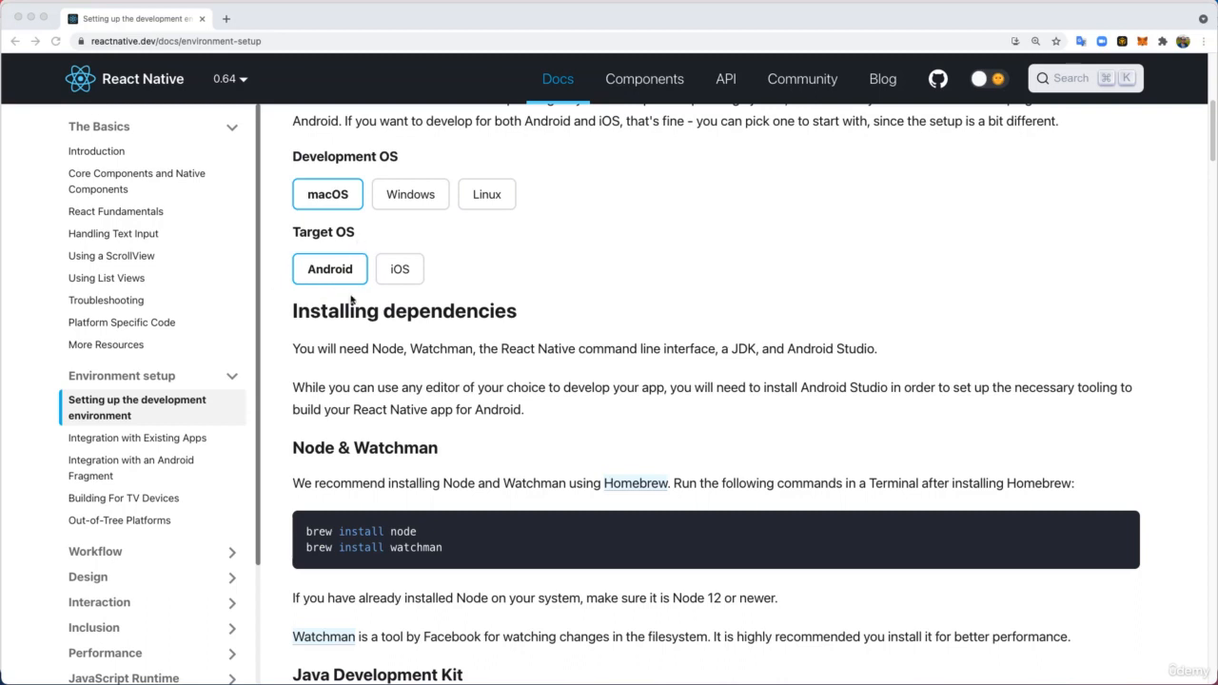
- Review the setup guide's dependency section and open the linked Homebrew site to examine its install command
{"action": "scroll", "coordinate": [356, 344], "scroll_direction": "down", "scroll_amount": 2}
{"action": "scroll", "coordinate": [356, 344], "scroll_direction": "down", "scroll_amount": 1}
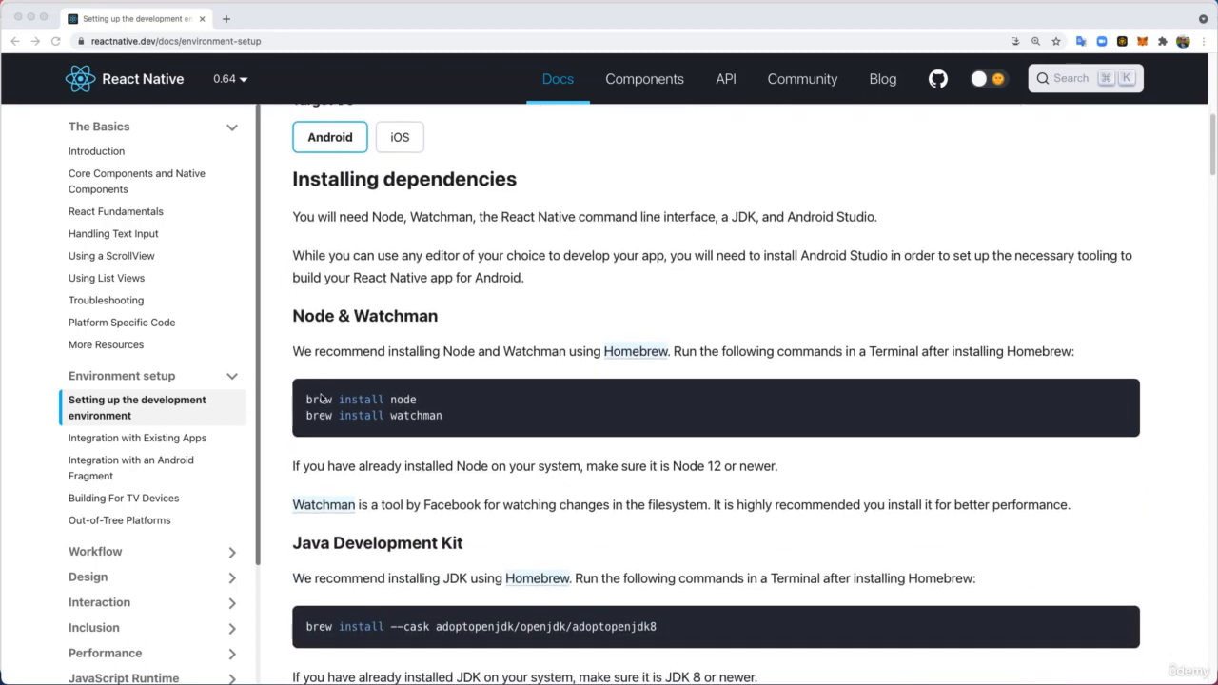
{"action": "left_click", "coordinate": [643, 304]}
{"action": "scroll", "coordinate": [643, 314], "scroll_direction": "up", "scroll_amount": 5}
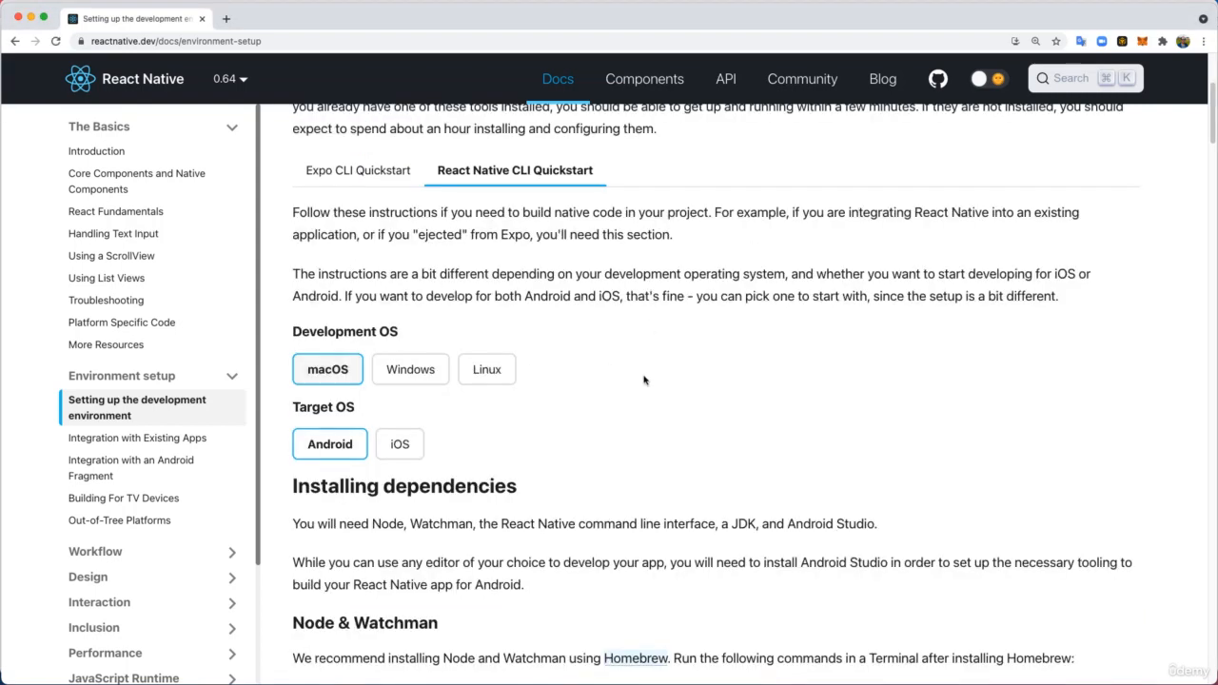
{"action": "scroll", "coordinate": [355, 389], "scroll_direction": "down", "scroll_amount": 2}
{"action": "scroll", "coordinate": [356, 390], "scroll_direction": "down", "scroll_amount": 4}
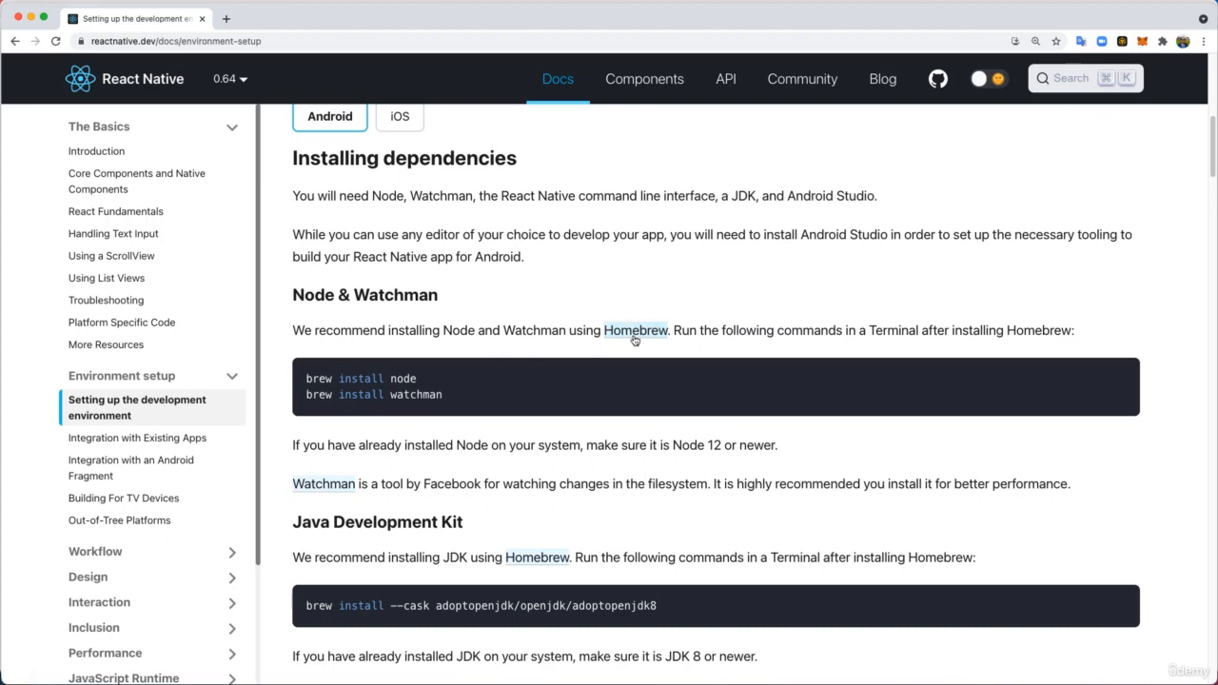
{"action": "left_click", "coordinate": [635, 332]}
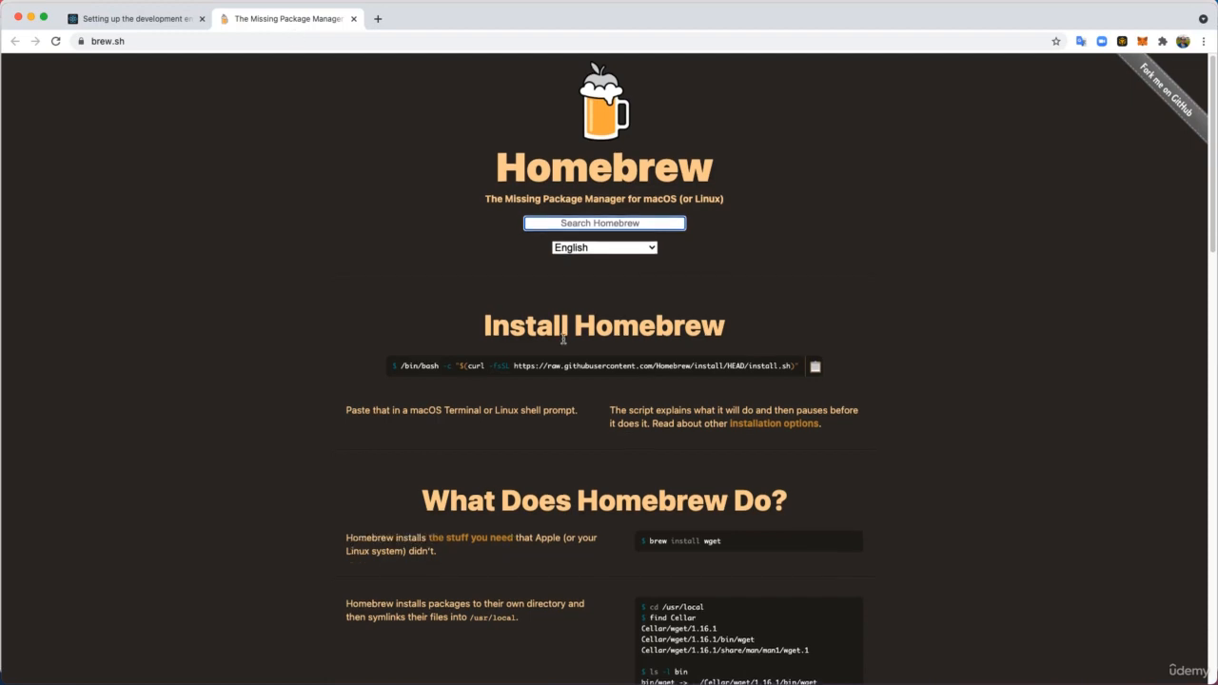
{"action": "scroll", "coordinate": [563, 339], "scroll_direction": "down", "scroll_amount": 1}
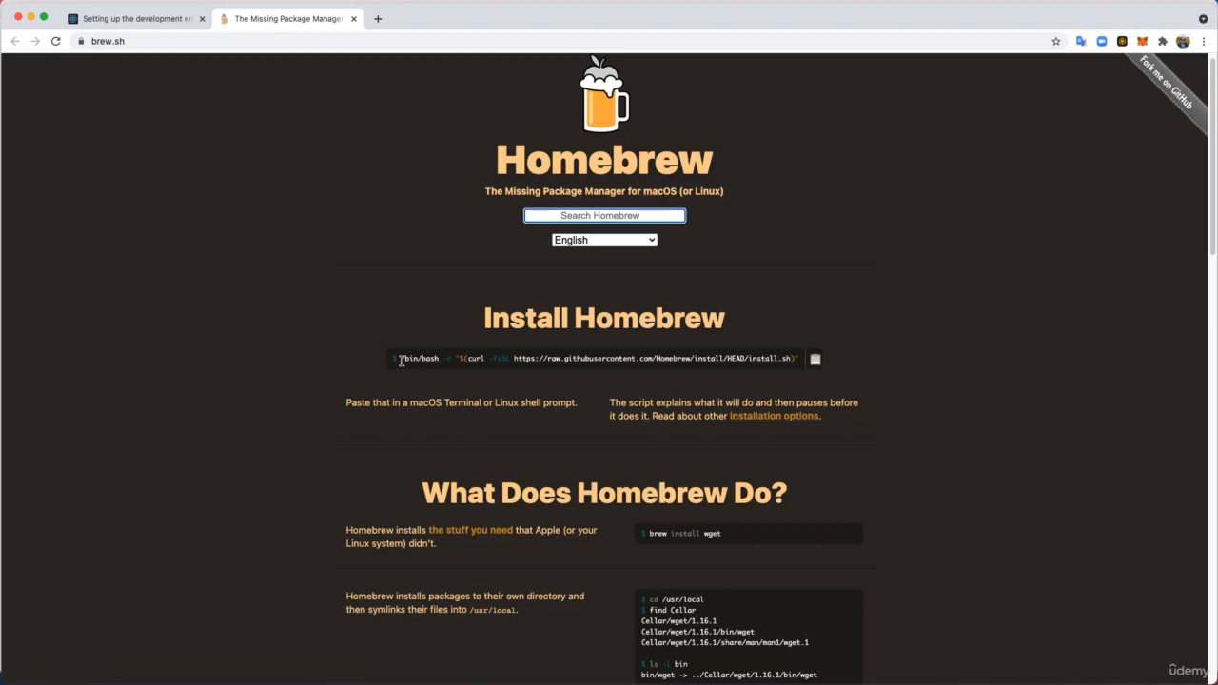
- Return to the React Native setup guide and examine the Homebrew commands for installing Node and Watchman
{"action": "left_click", "coordinate": [144, 23]}
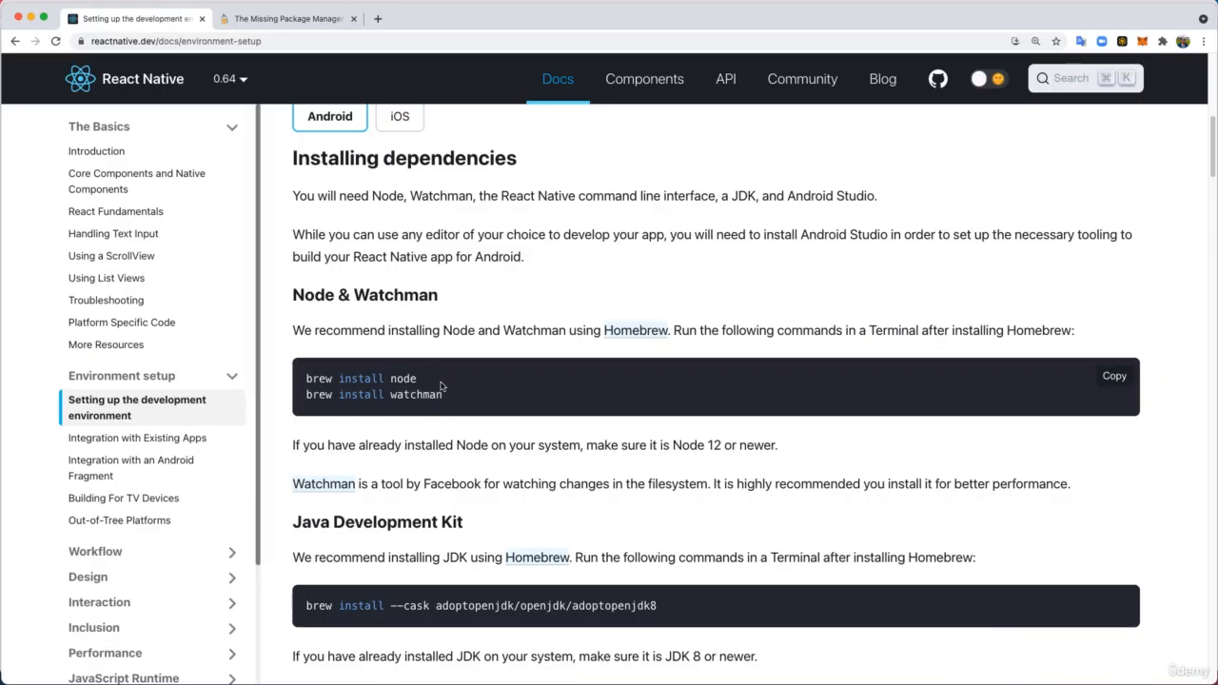
{"action": "left_click_drag", "start_coordinate": [441, 386], "coordinate": [303, 385]}
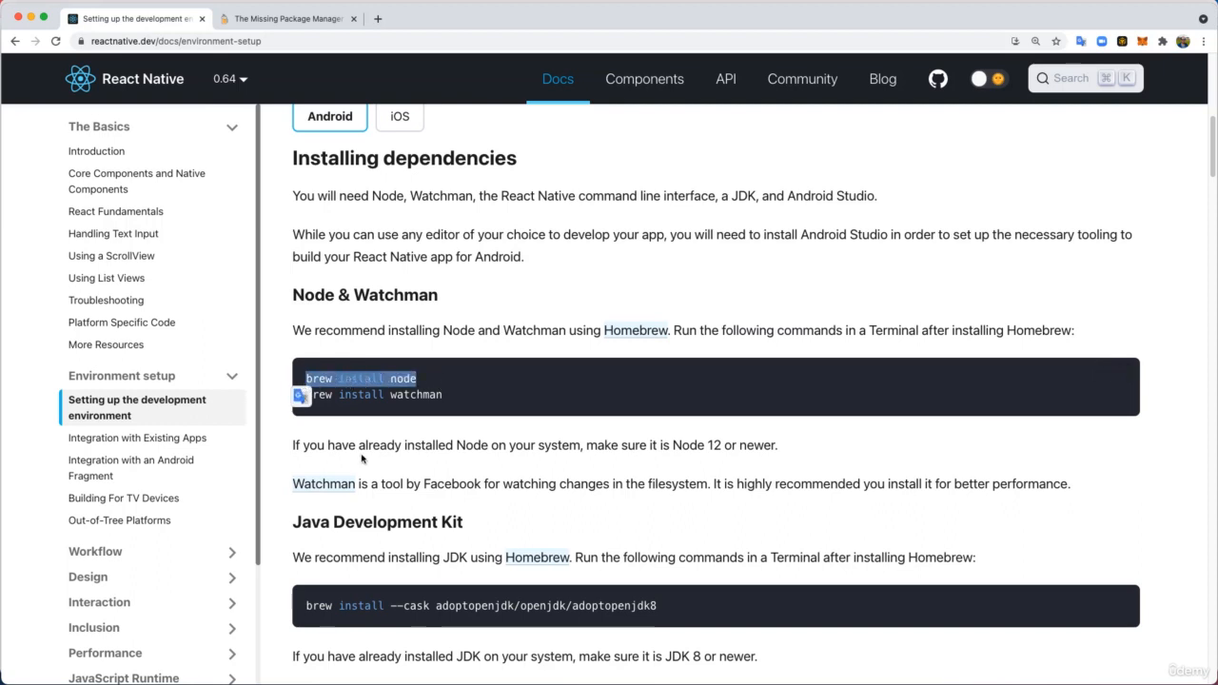
{"action": "left_click", "coordinate": [452, 396]}
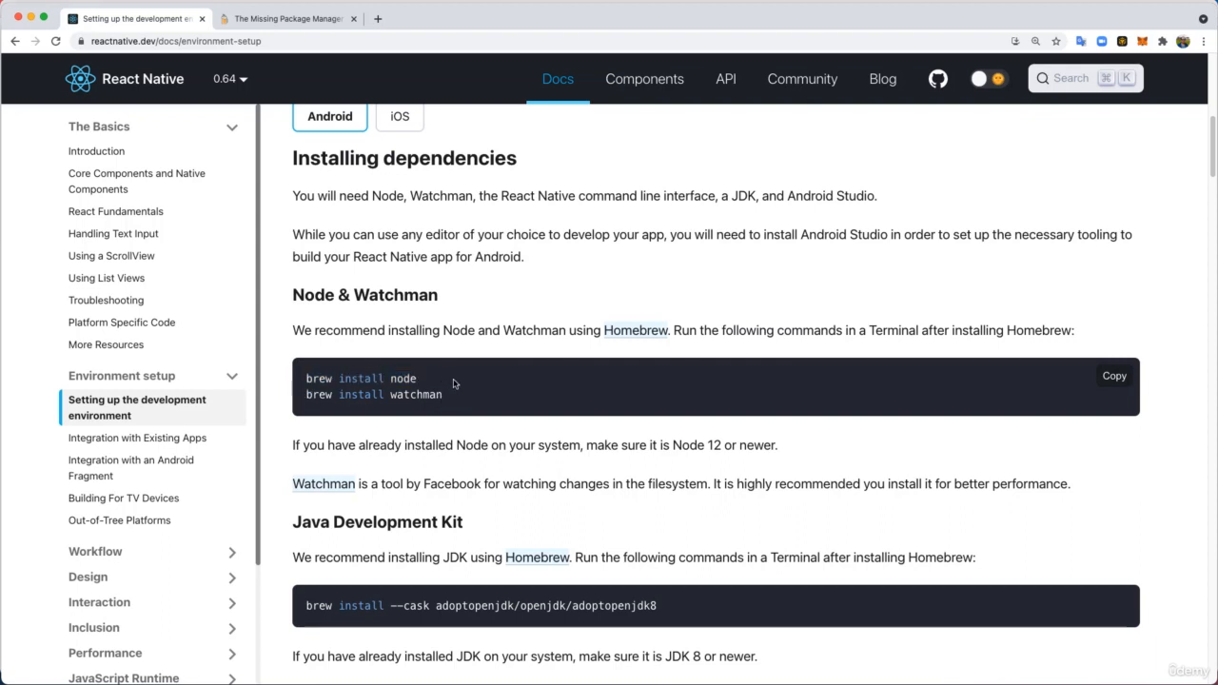
{"action": "left_click_drag", "start_coordinate": [424, 379], "coordinate": [302, 381]}
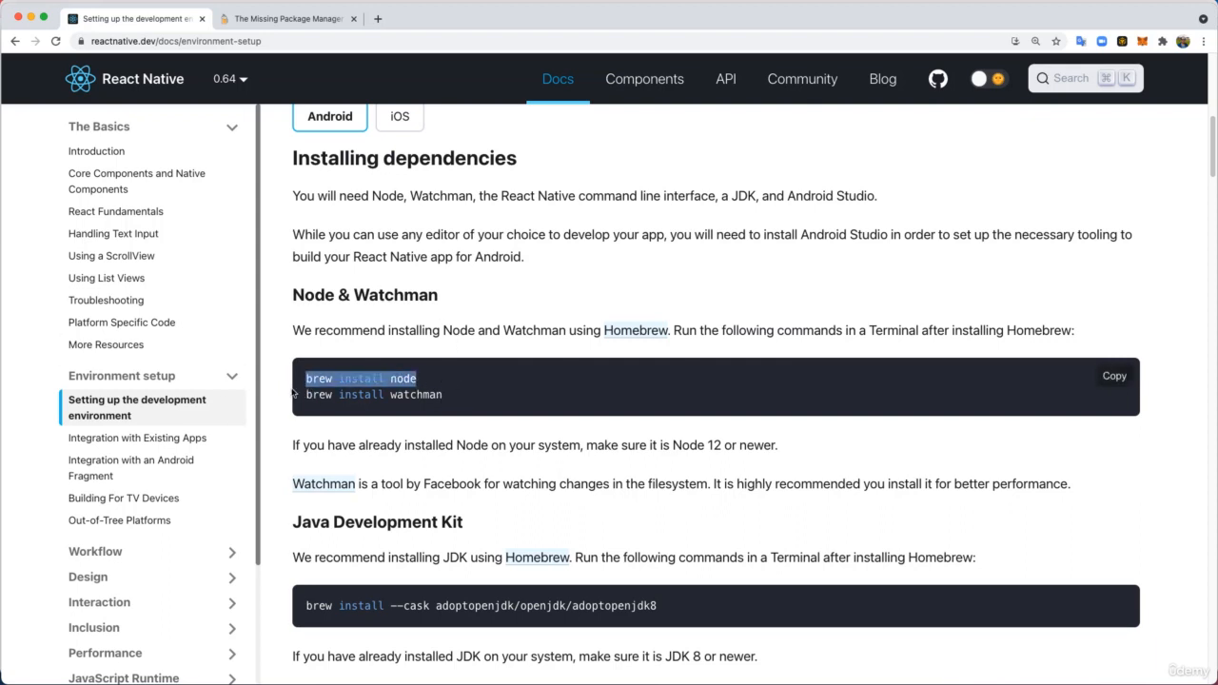
{"action": "left_click", "coordinate": [478, 395]}
{"action": "left_click_drag", "start_coordinate": [443, 396], "coordinate": [307, 398]}
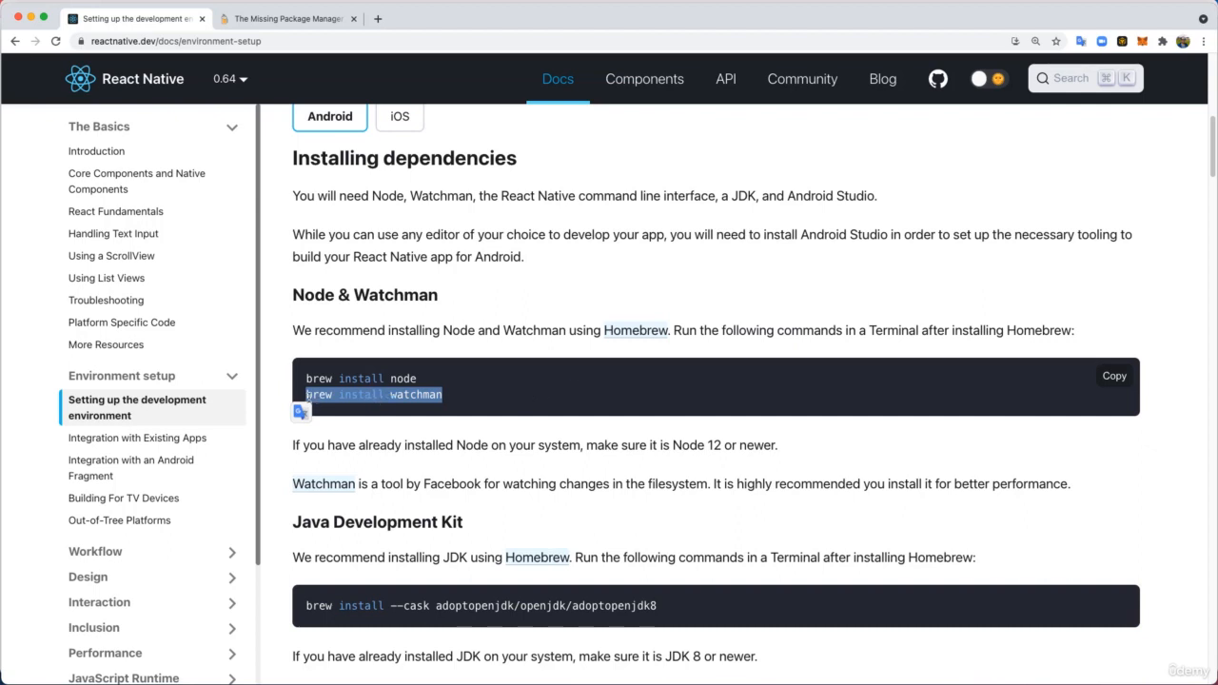
{"action": "left_click_drag", "start_coordinate": [427, 378], "coordinate": [305, 379]}
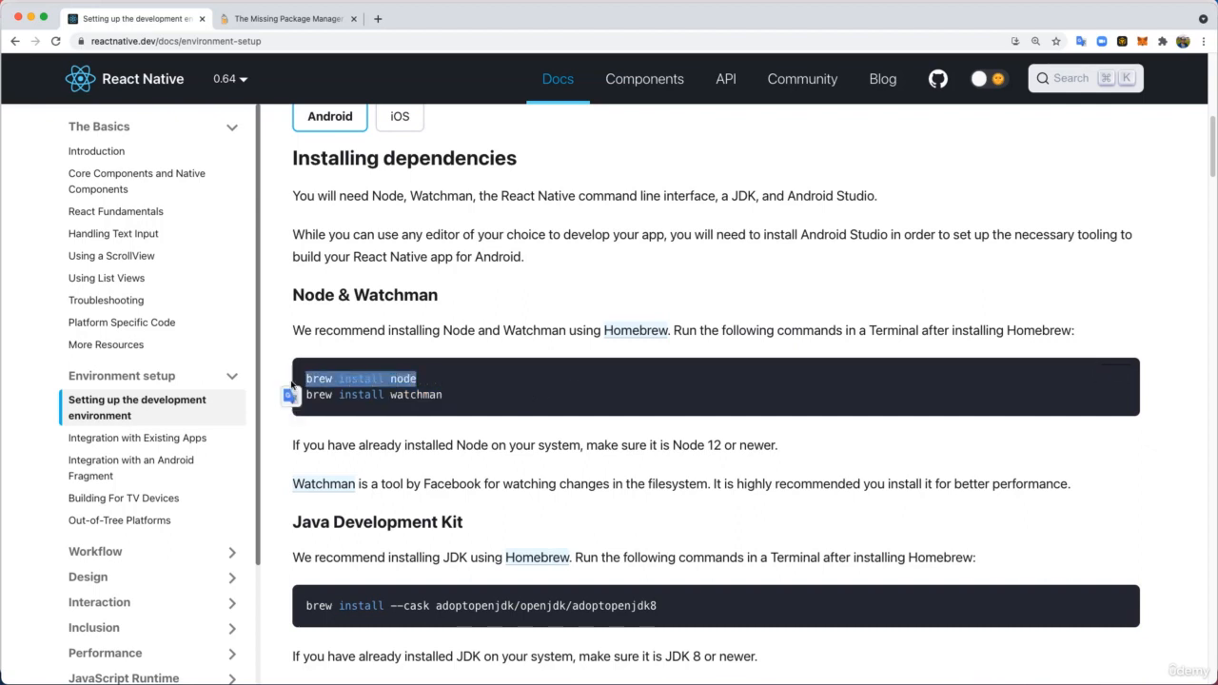
{"action": "left_click", "coordinate": [470, 395]}
- Copy the Watchman install command from the guide and run "brew install watchman" in Terminal
{"action": "triple_click", "coordinate": [316, 407]}
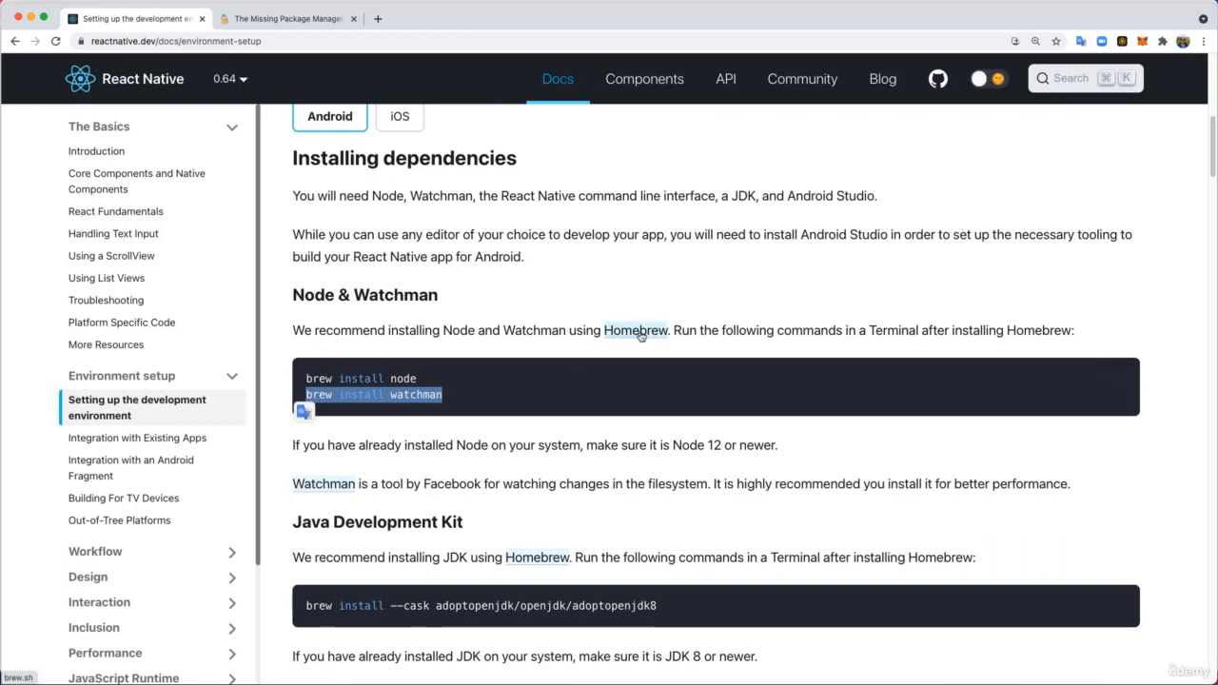
{"action": "left_click", "coordinate": [282, 19]}
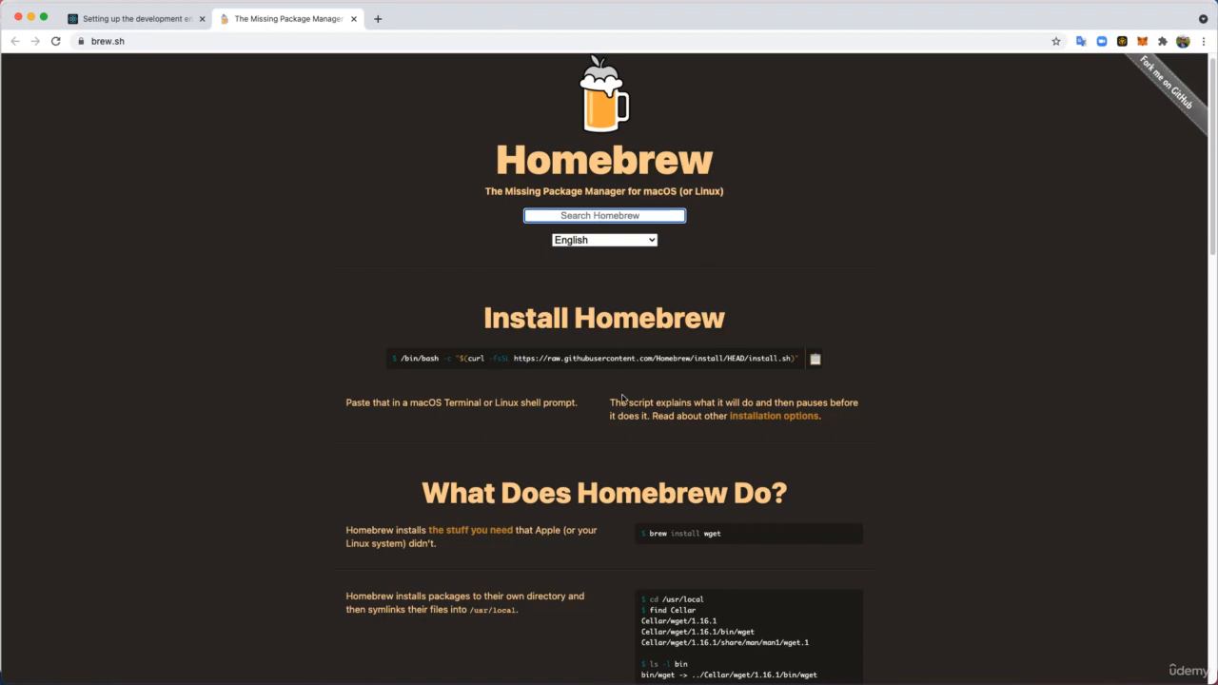
{"action": "left_click", "coordinate": [130, 20]}
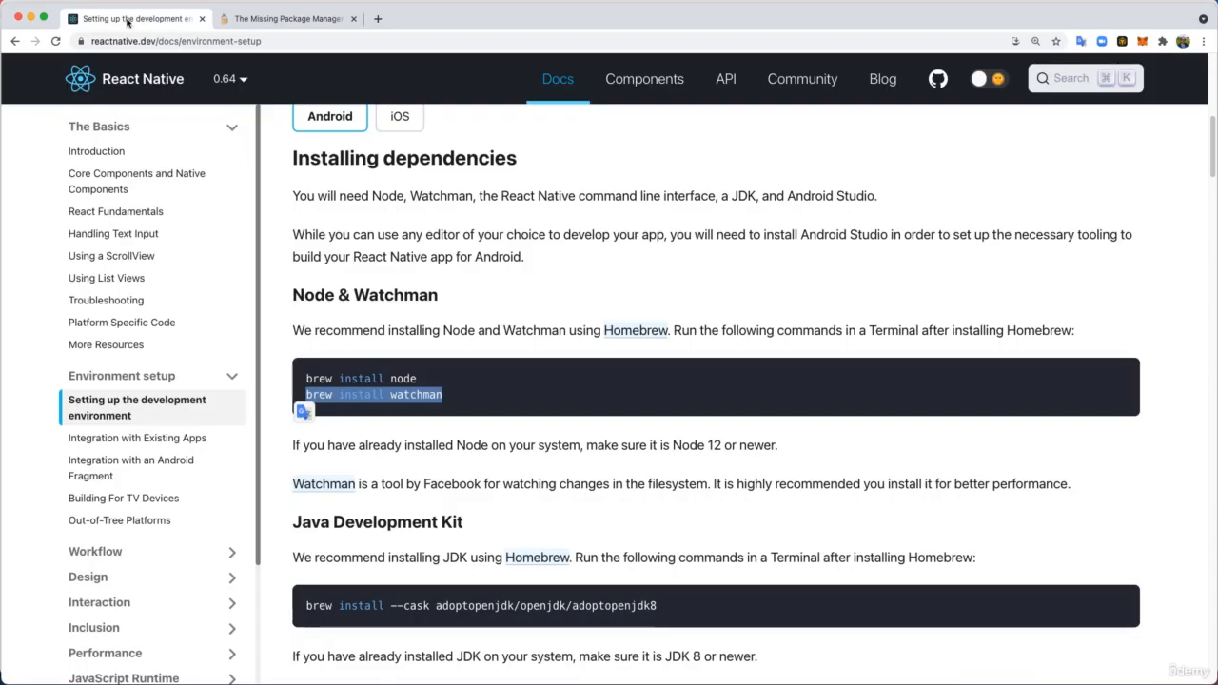
{"action": "left_click", "coordinate": [309, 400]}
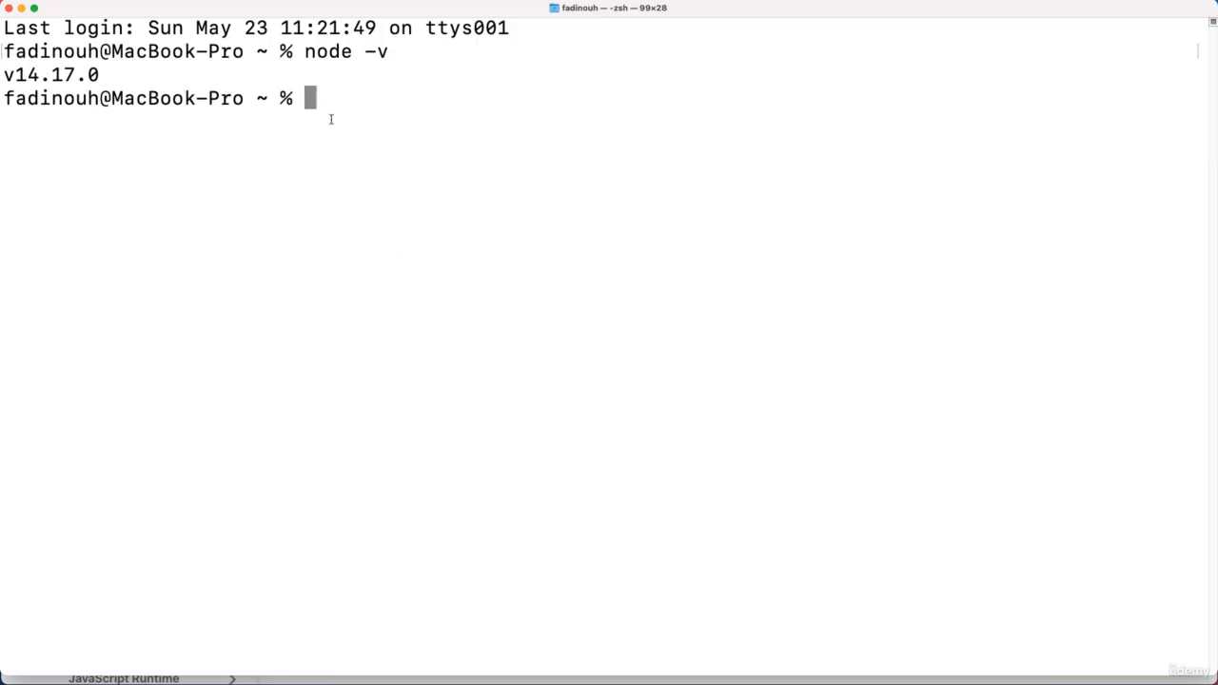
{"action": "key", "text": "super+v"}
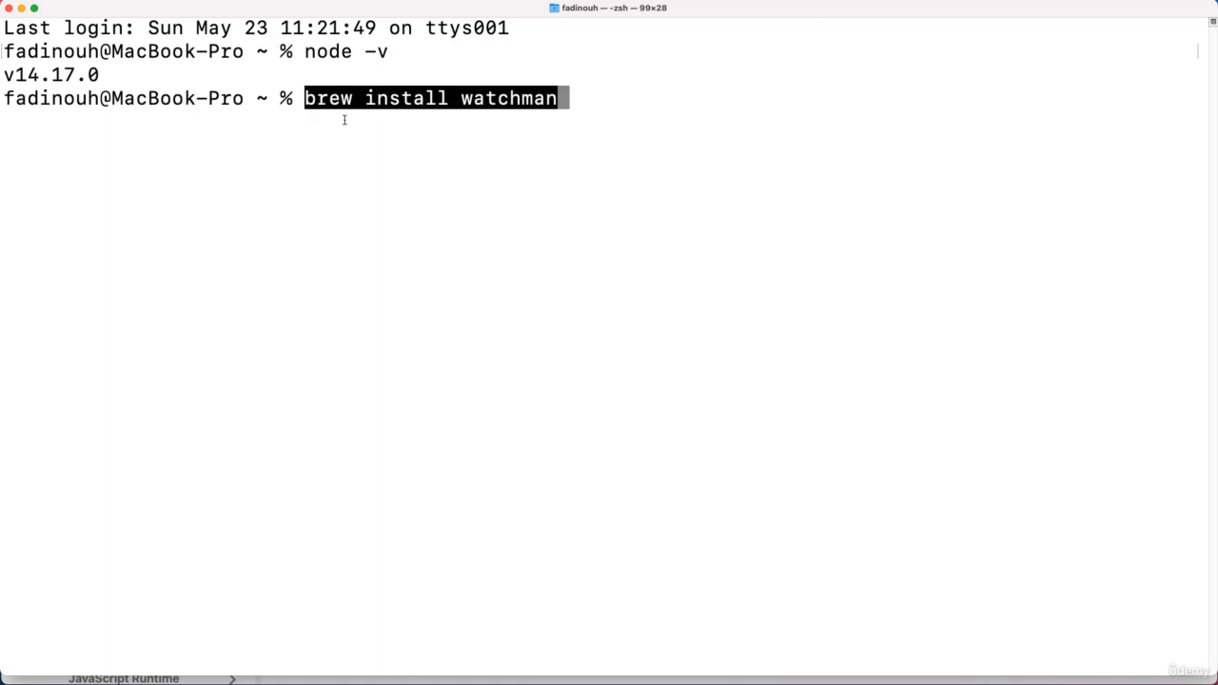
{"action": "key", "text": "Return"}
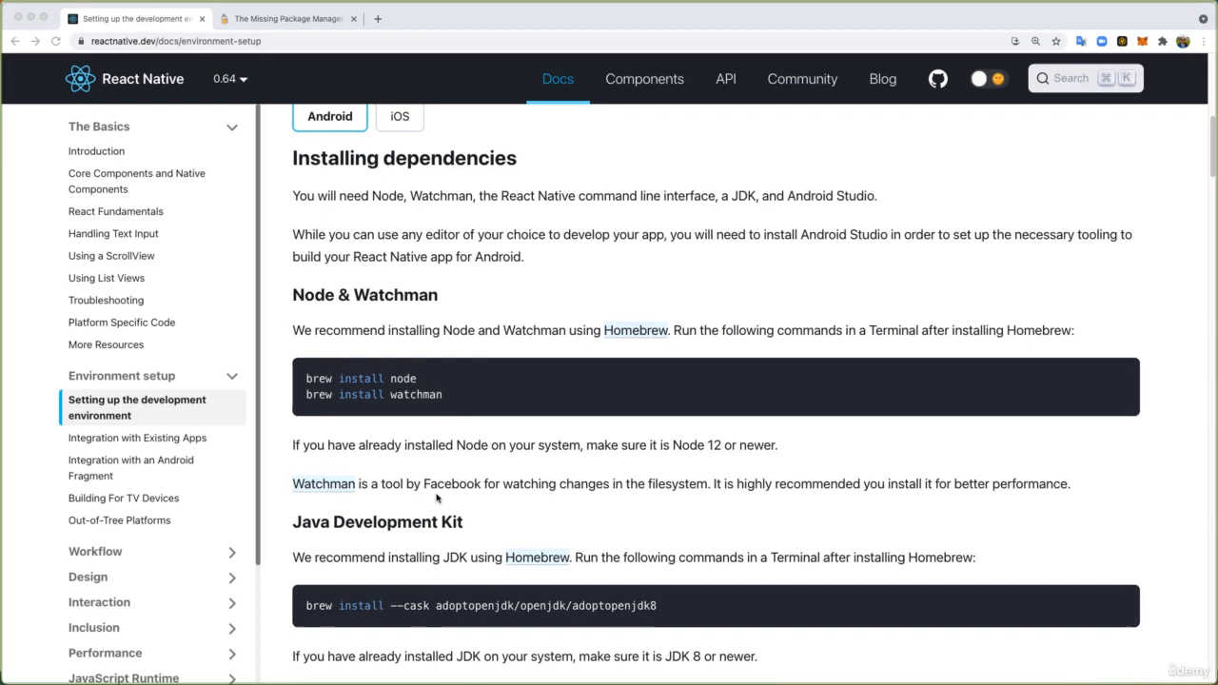
- Copy the guide's JDK command, run "brew install --cask adoptopenjdk/openjdk/adoptopenjdk8" in Terminal, and enter the account password
{"action": "scroll", "coordinate": [384, 421], "scroll_direction": "down", "scroll_amount": 1}
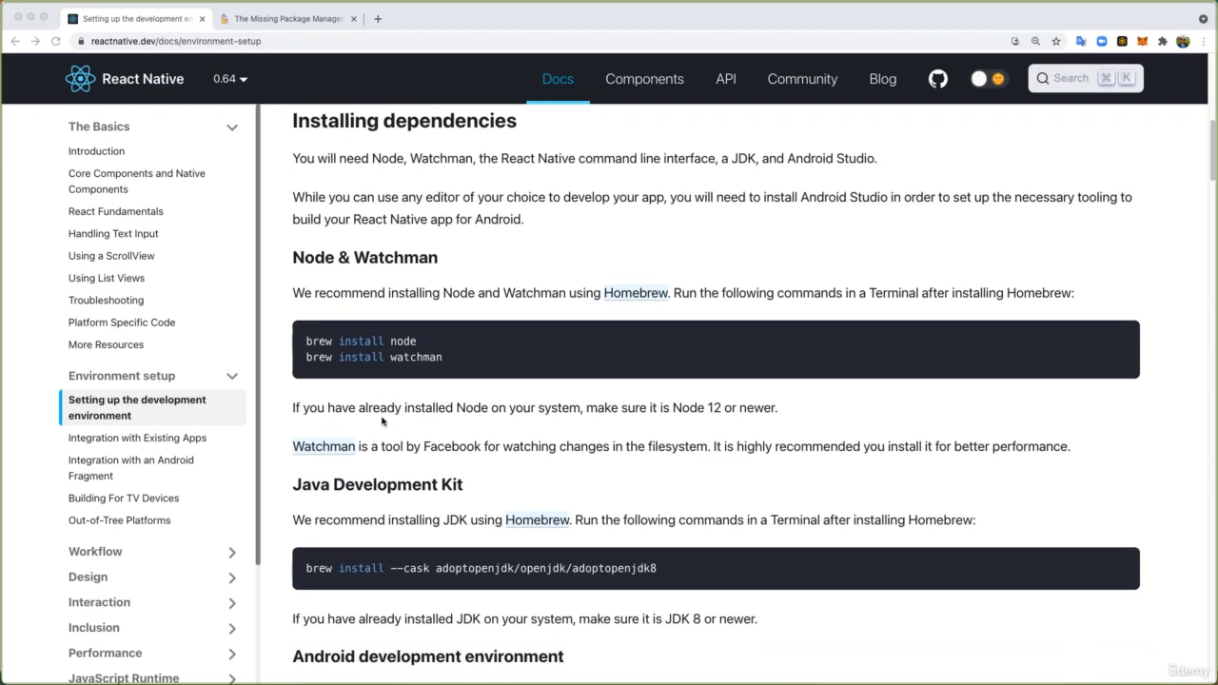
{"action": "scroll", "coordinate": [383, 422], "scroll_direction": "down", "scroll_amount": 3}
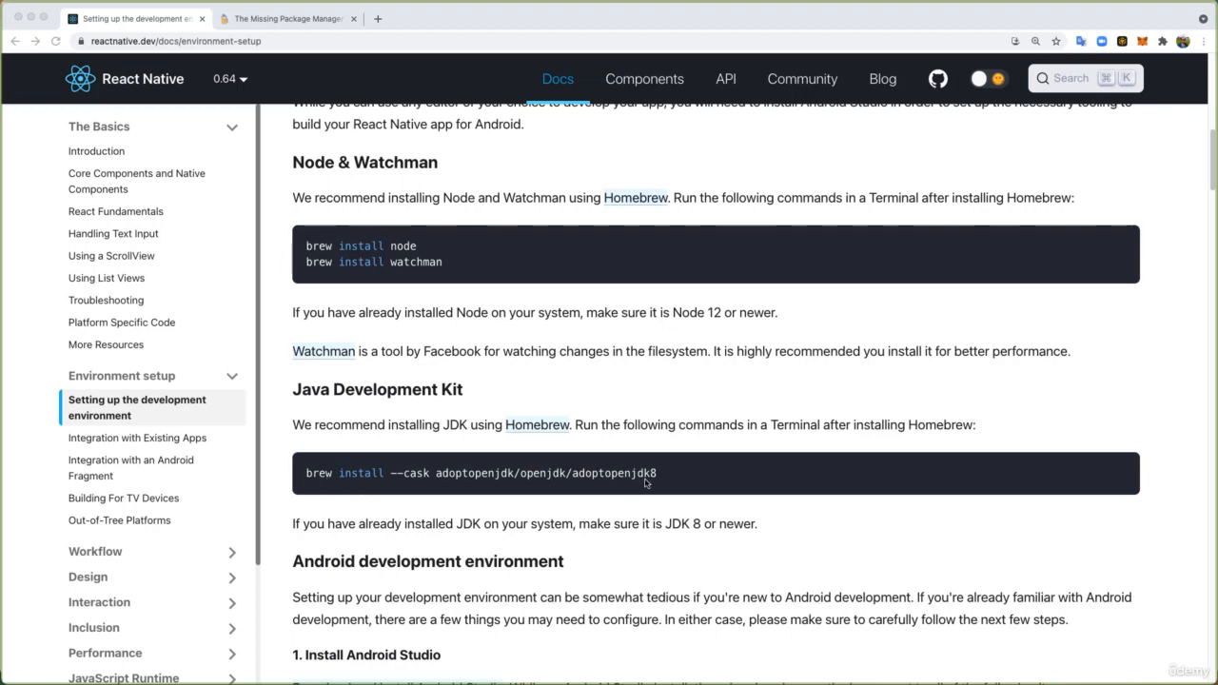
{"action": "left_click_drag", "start_coordinate": [655, 475], "coordinate": [306, 475]}
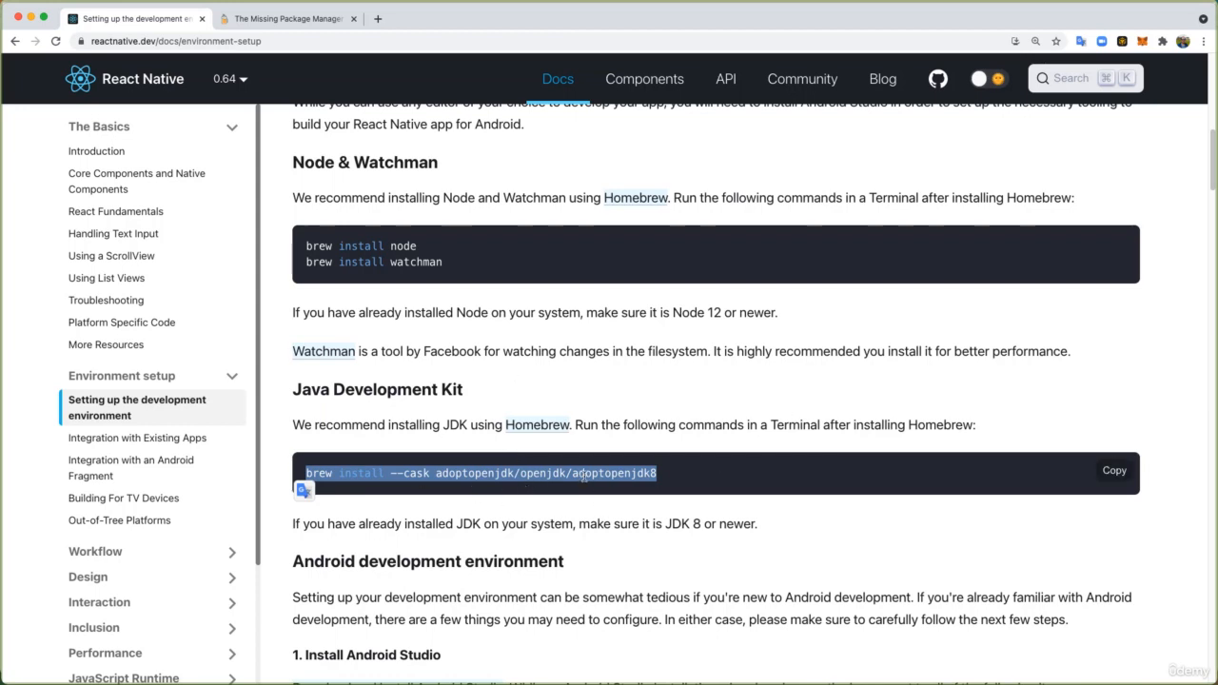
{"action": "left_click", "coordinate": [383, 529]}
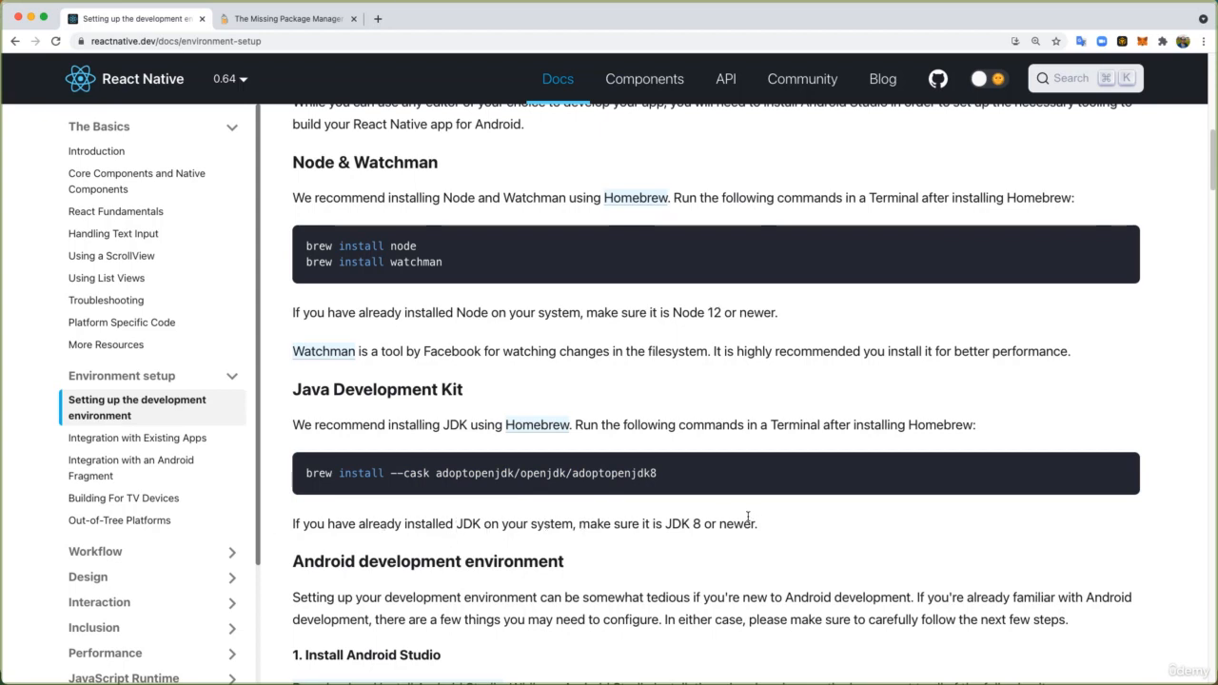
{"action": "left_click_drag", "start_coordinate": [758, 525], "coordinate": [665, 536]}
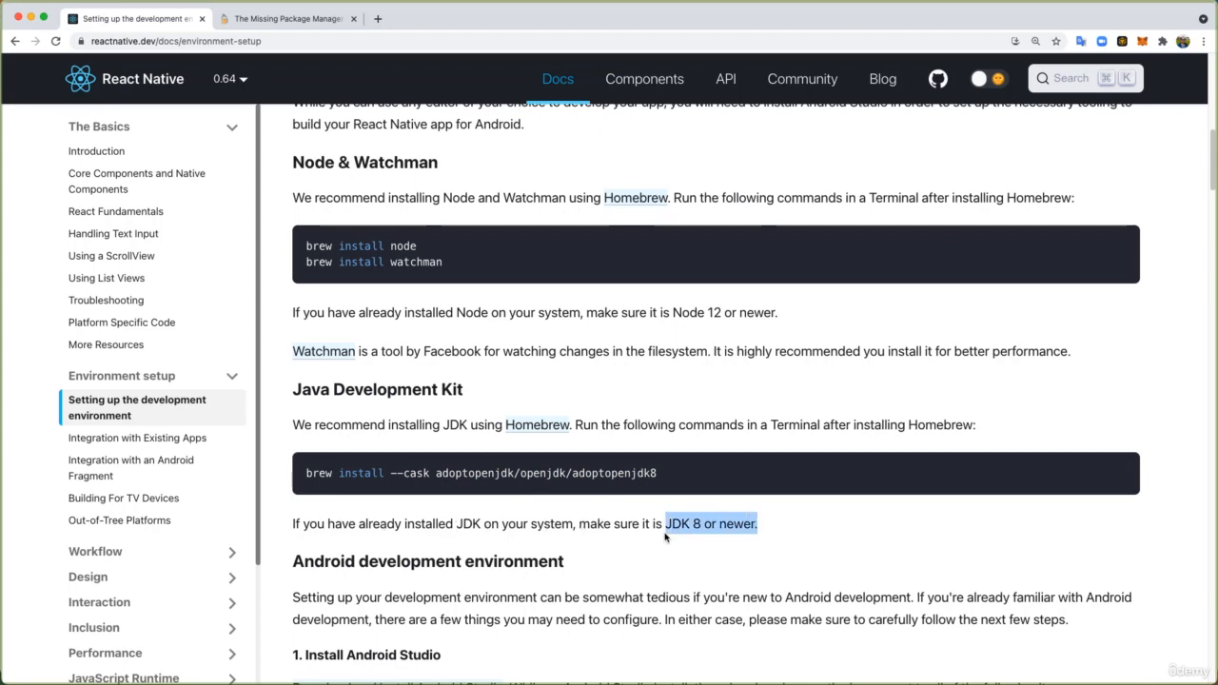
{"action": "mouse_move", "coordinate": [667, 473]}
{"action": "key", "text": "super+Tab"}
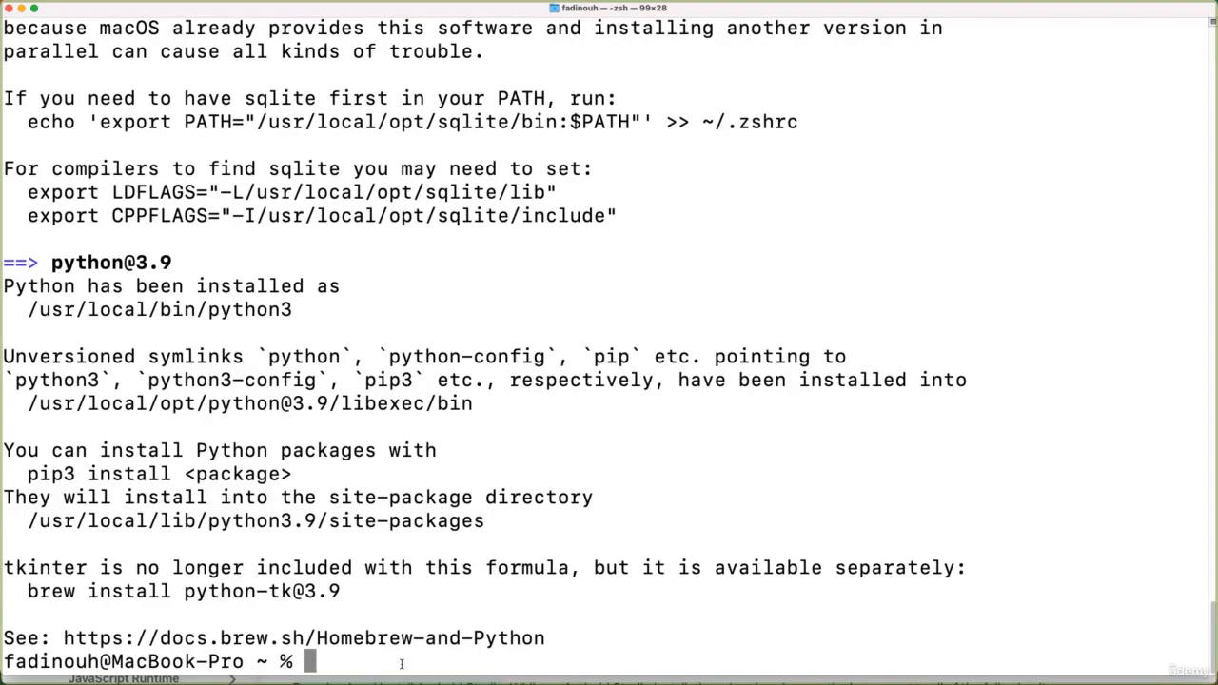
{"action": "key", "text": "super+v"}
{"action": "key", "text": "Return"}
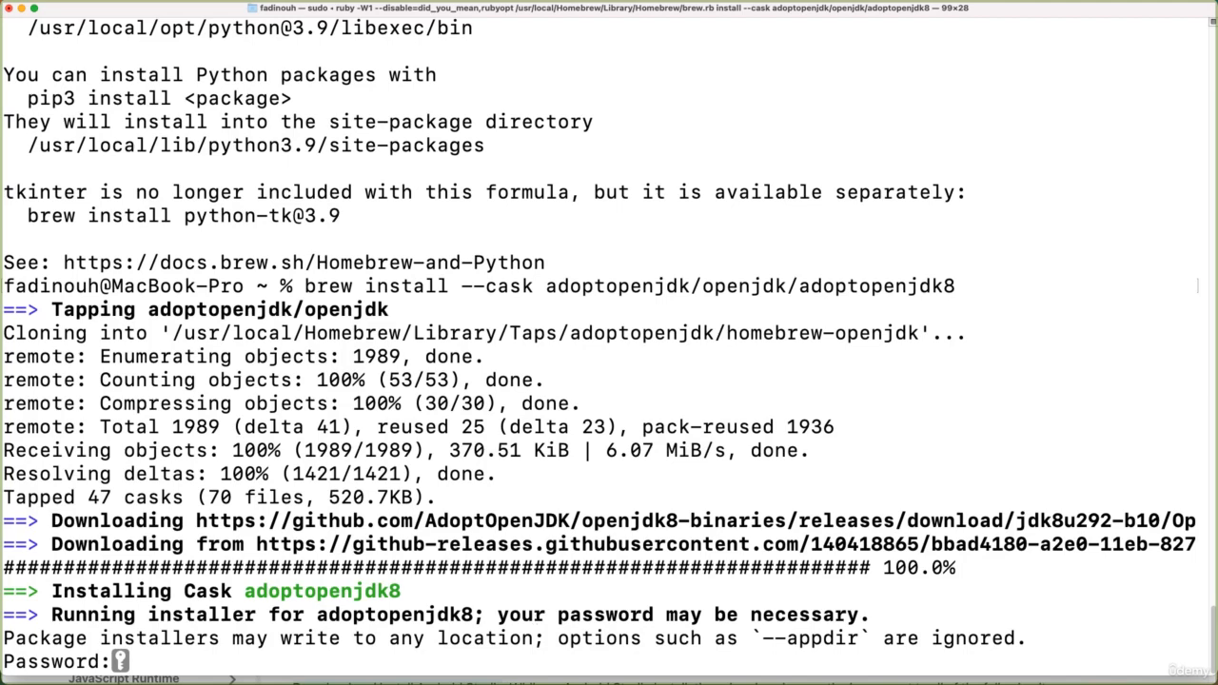
{"action": "key", "text": "Return"}
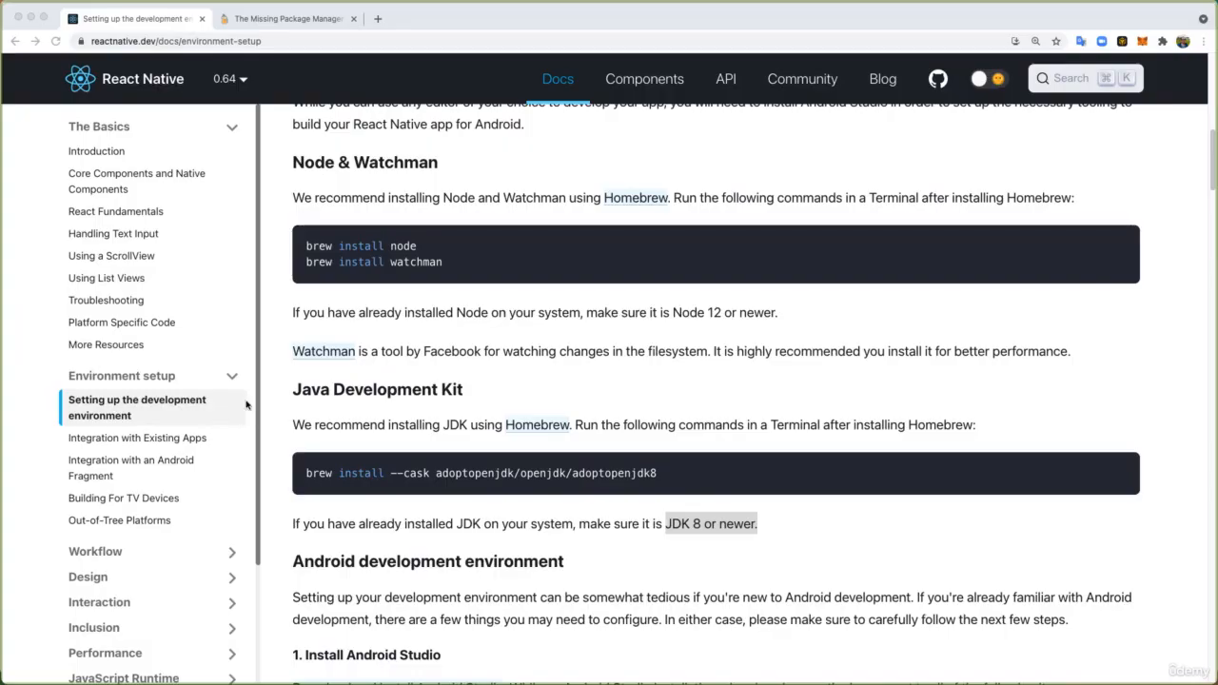
- Read the guide's Install Android Studio instructions and open the linked Android Studio download page
{"action": "scroll", "coordinate": [342, 393], "scroll_direction": "down", "scroll_amount": 3}
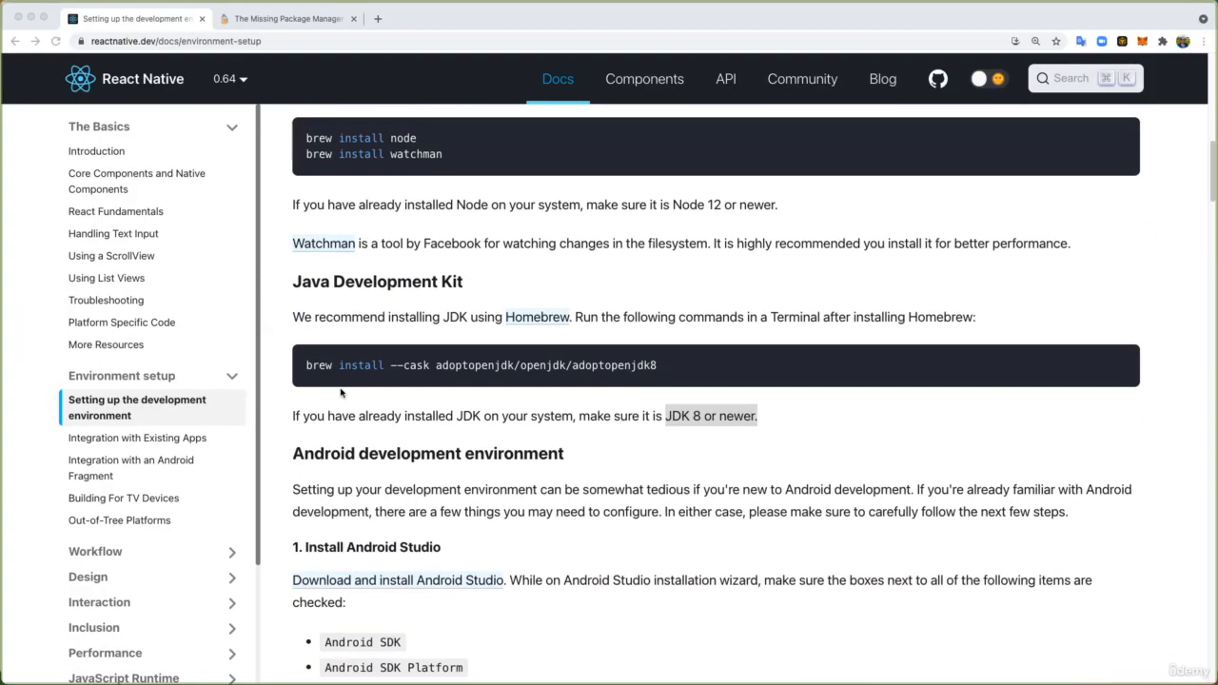
{"action": "scroll", "coordinate": [343, 393], "scroll_direction": "down", "scroll_amount": 2}
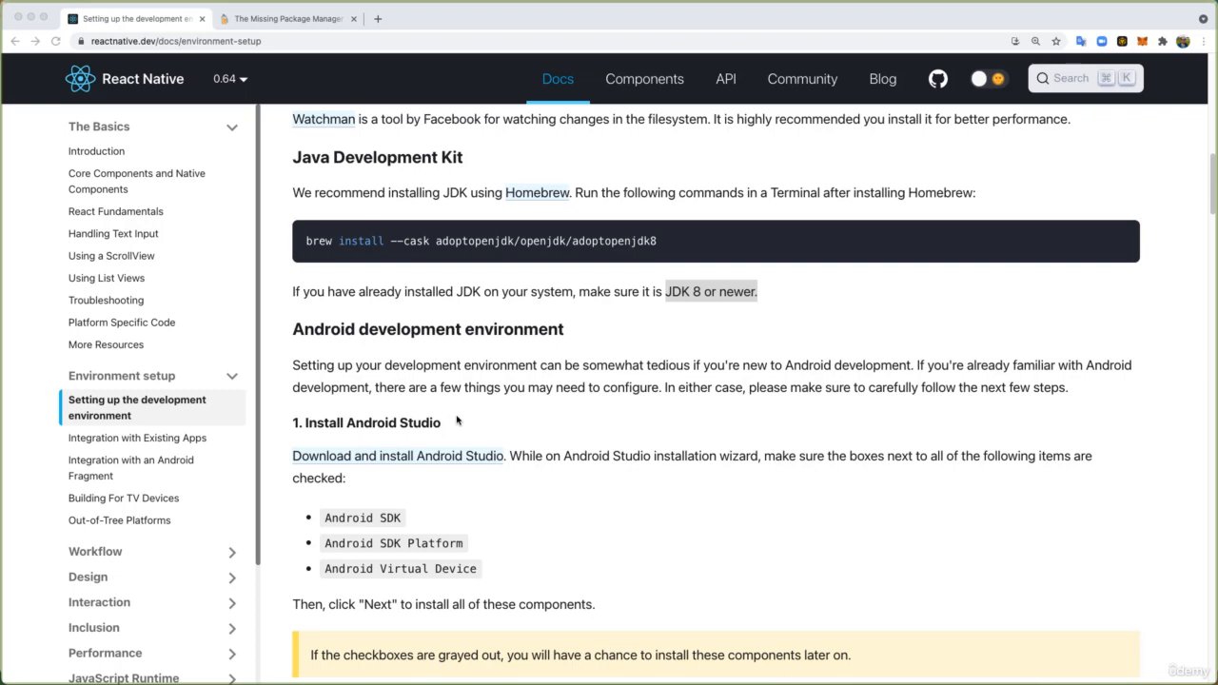
{"action": "scroll", "coordinate": [457, 422], "scroll_direction": "down", "scroll_amount": 1}
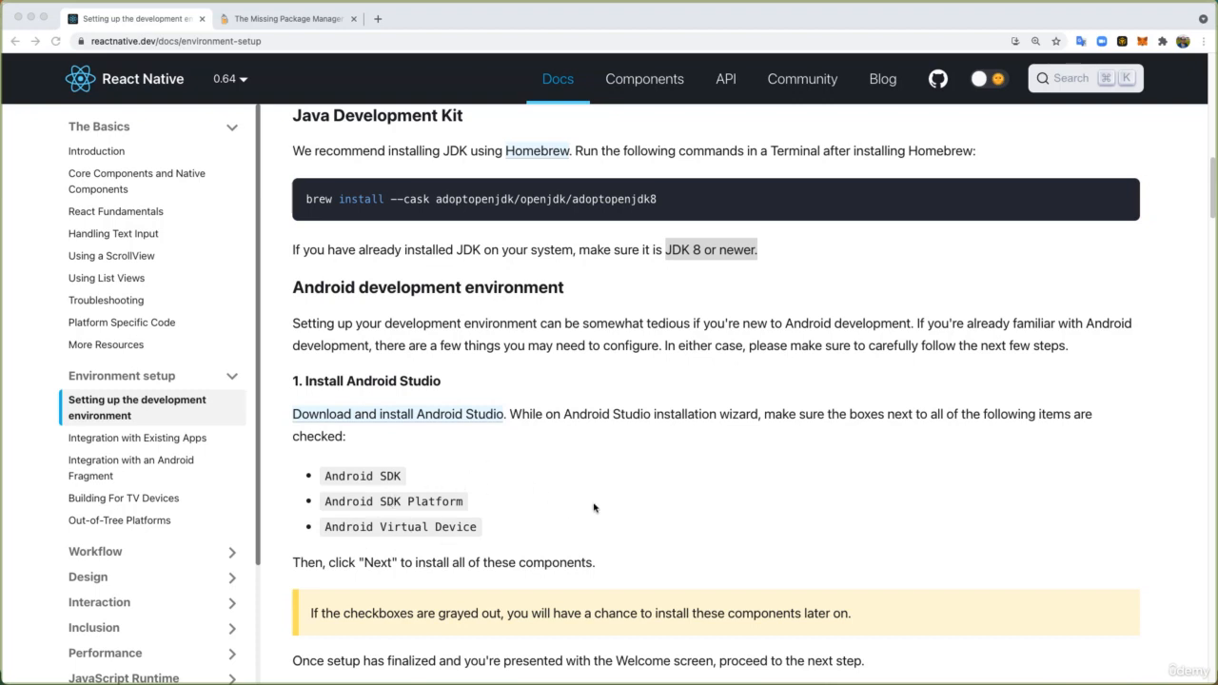
{"action": "scroll", "coordinate": [740, 456], "scroll_direction": "down", "scroll_amount": 1}
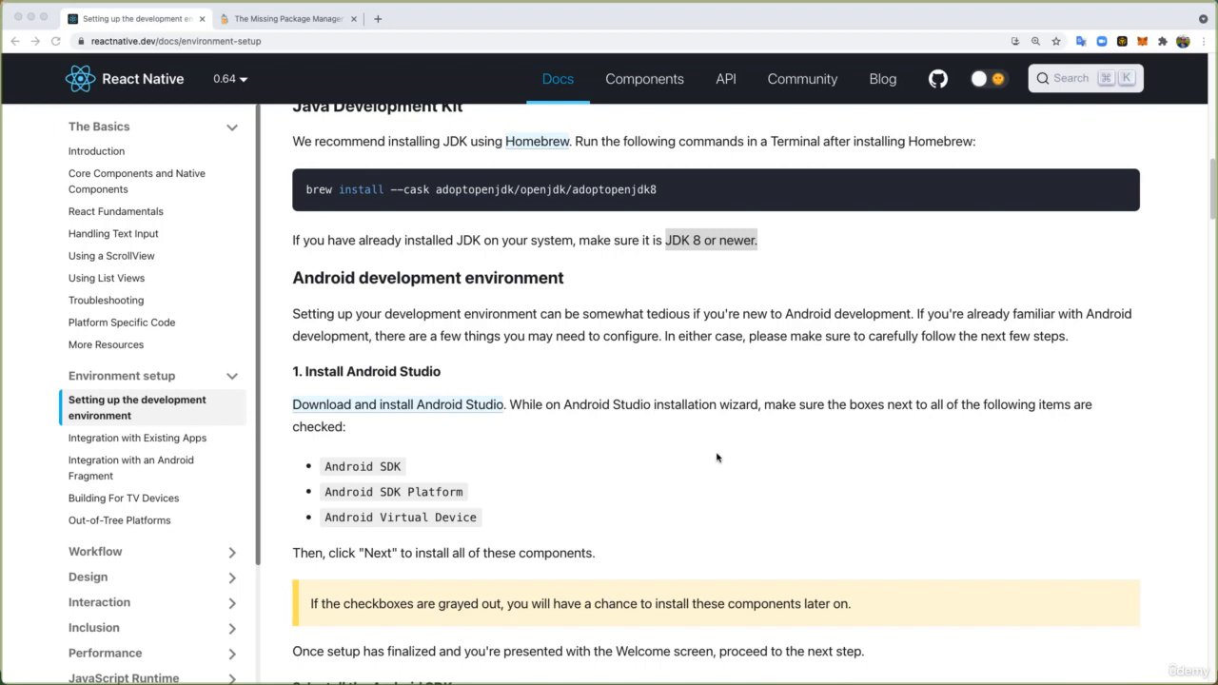
{"action": "scroll", "coordinate": [711, 458], "scroll_direction": "down", "scroll_amount": 3}
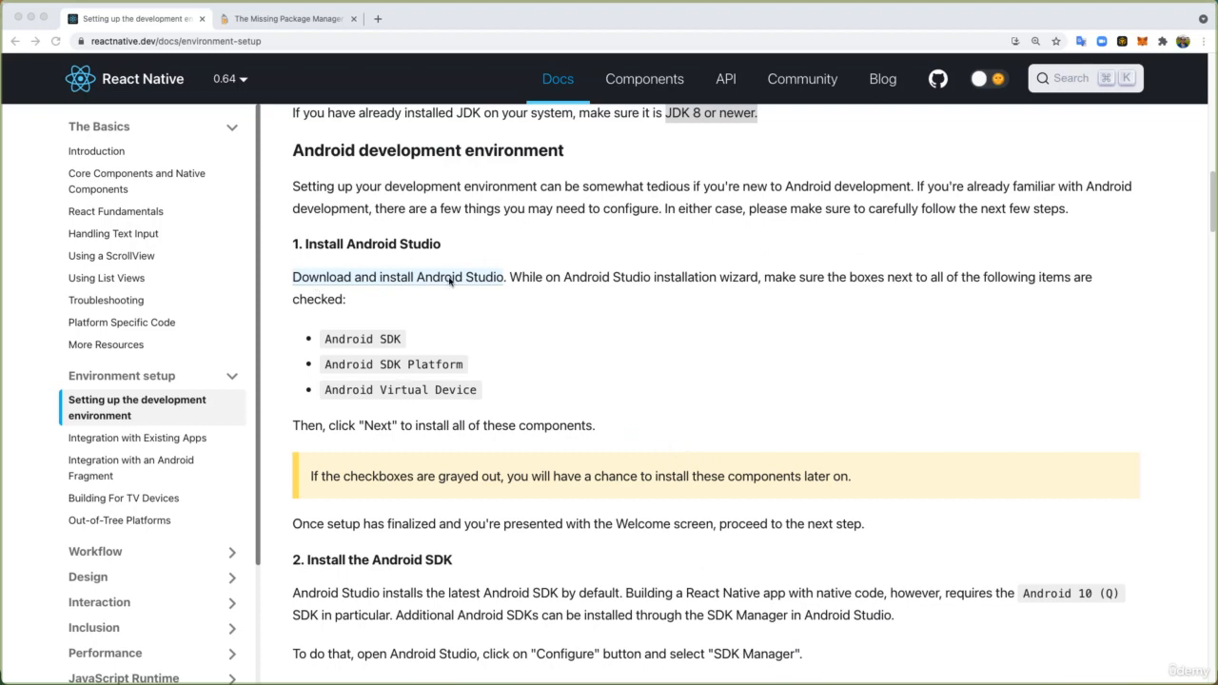
{"action": "left_click", "coordinate": [348, 276], "text": "super"}
{"action": "left_click", "coordinate": [430, 21]}
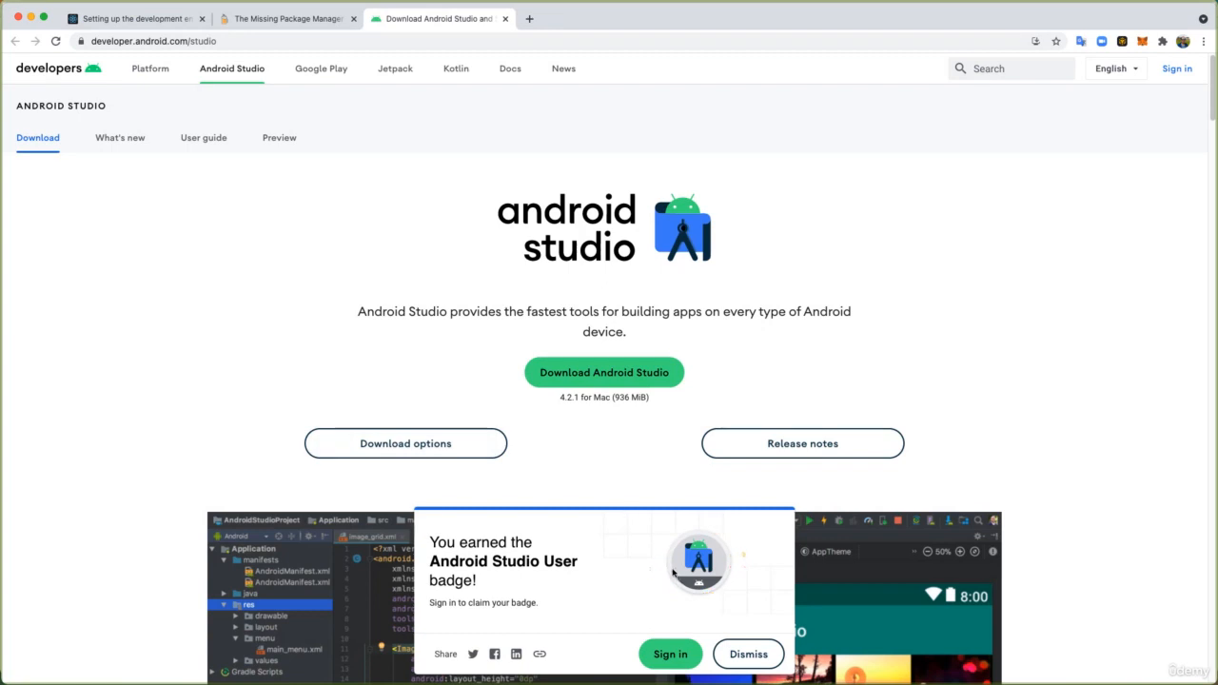
- Show the Android Studio download options and examine the packages offered for each platform
{"action": "scroll", "coordinate": [352, 394], "scroll_direction": "down", "scroll_amount": 1}
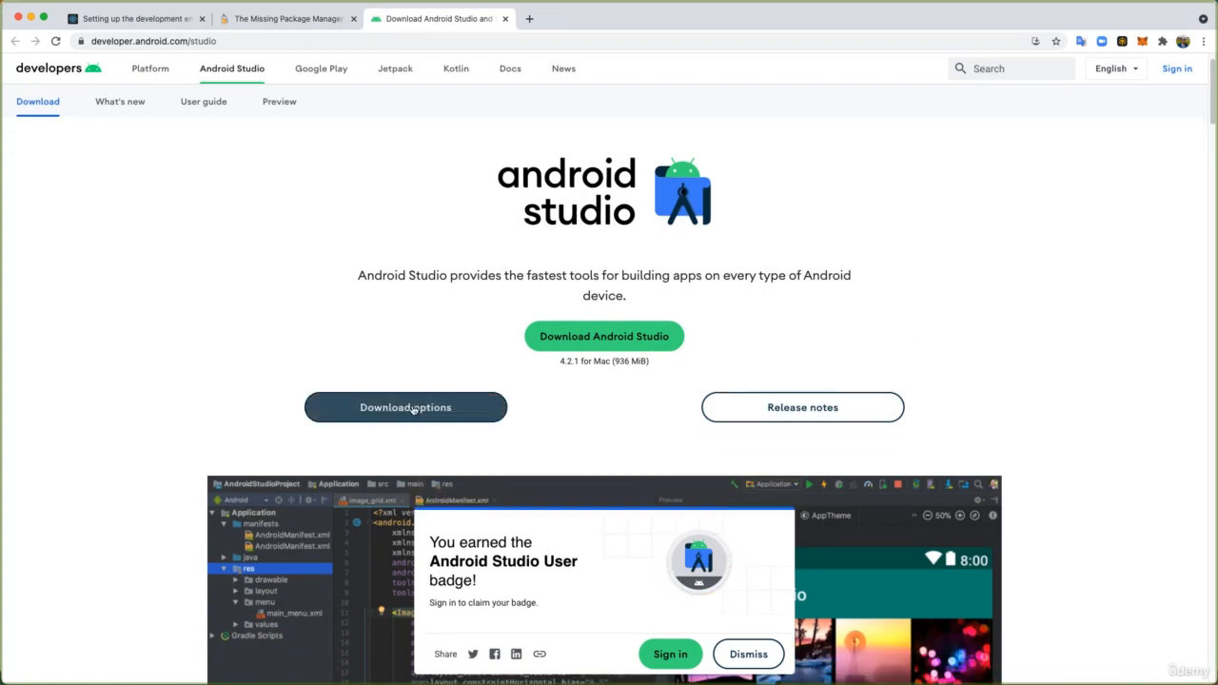
{"action": "left_click", "coordinate": [419, 406]}
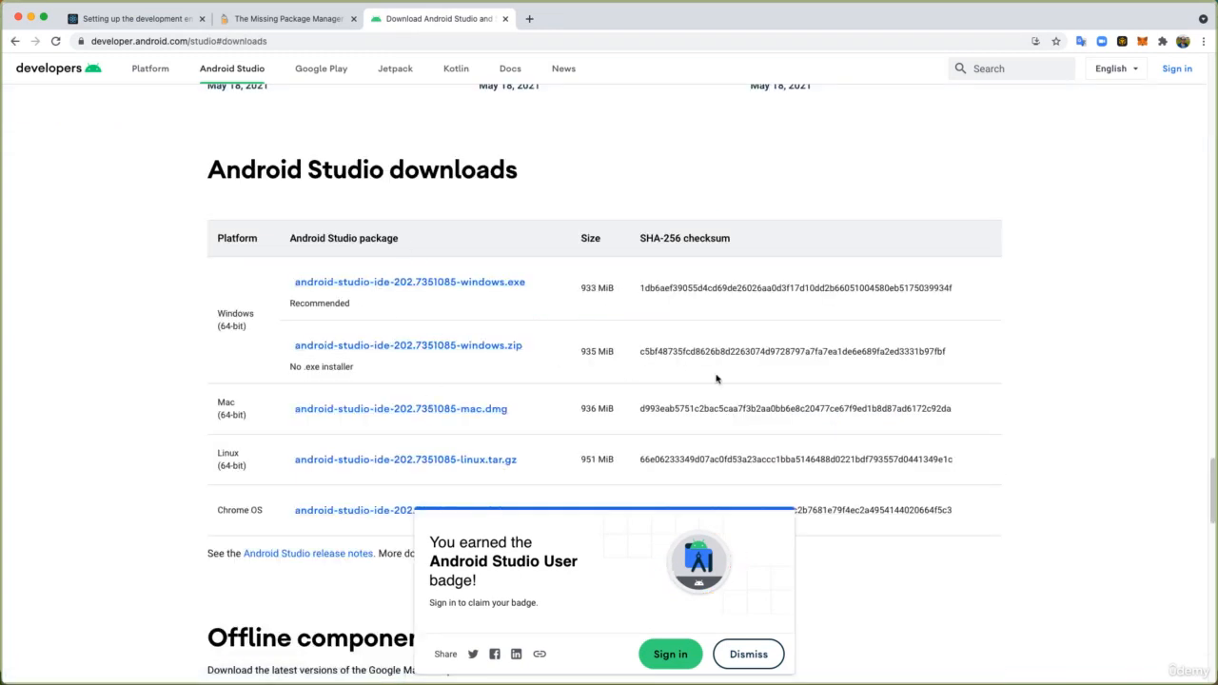
{"action": "scroll", "coordinate": [685, 376], "scroll_direction": "down", "scroll_amount": 2}
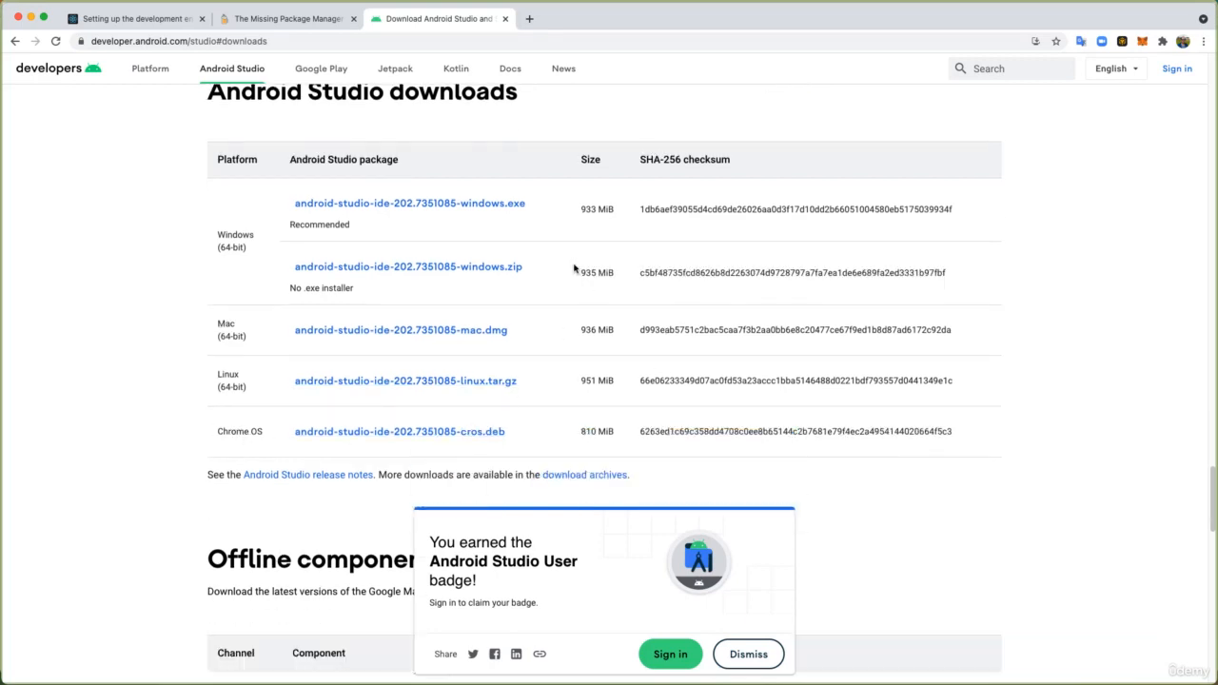
{"action": "scroll", "coordinate": [574, 270], "scroll_direction": "up", "scroll_amount": 3}
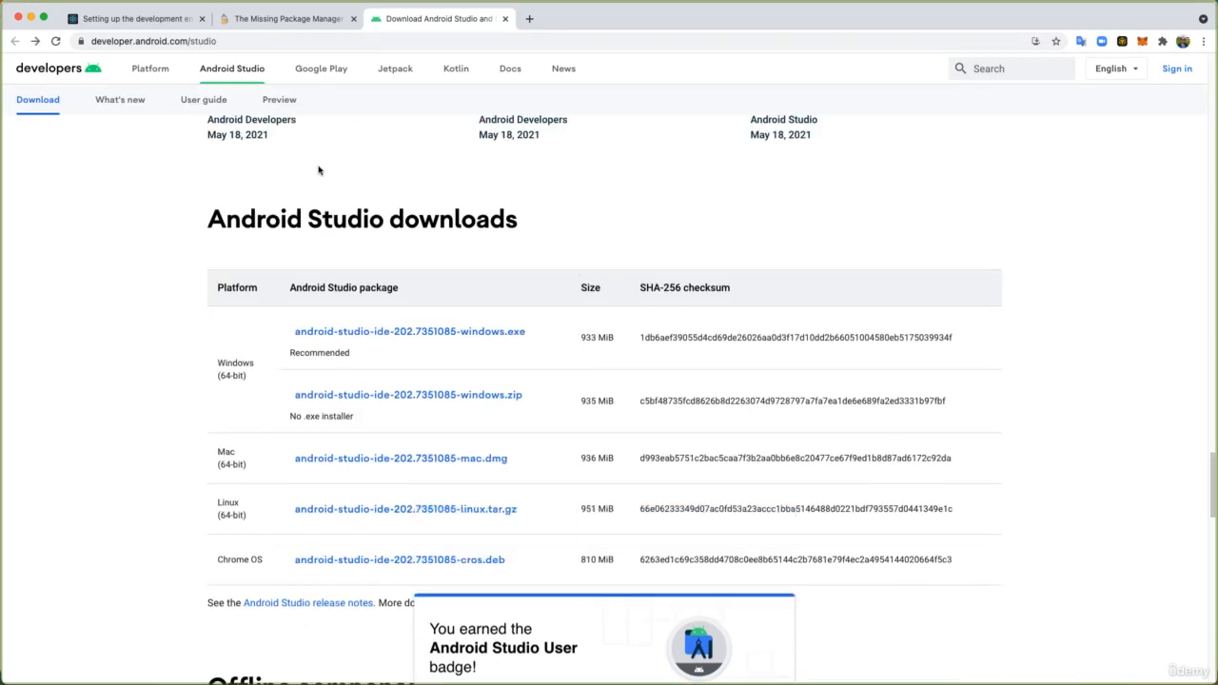
- Check the Mac download size of Android Studio, then switch to Android Studio and view the welcome window's configuration options
{"action": "scroll", "coordinate": [515, 340], "scroll_direction": "up", "scroll_amount": 10}
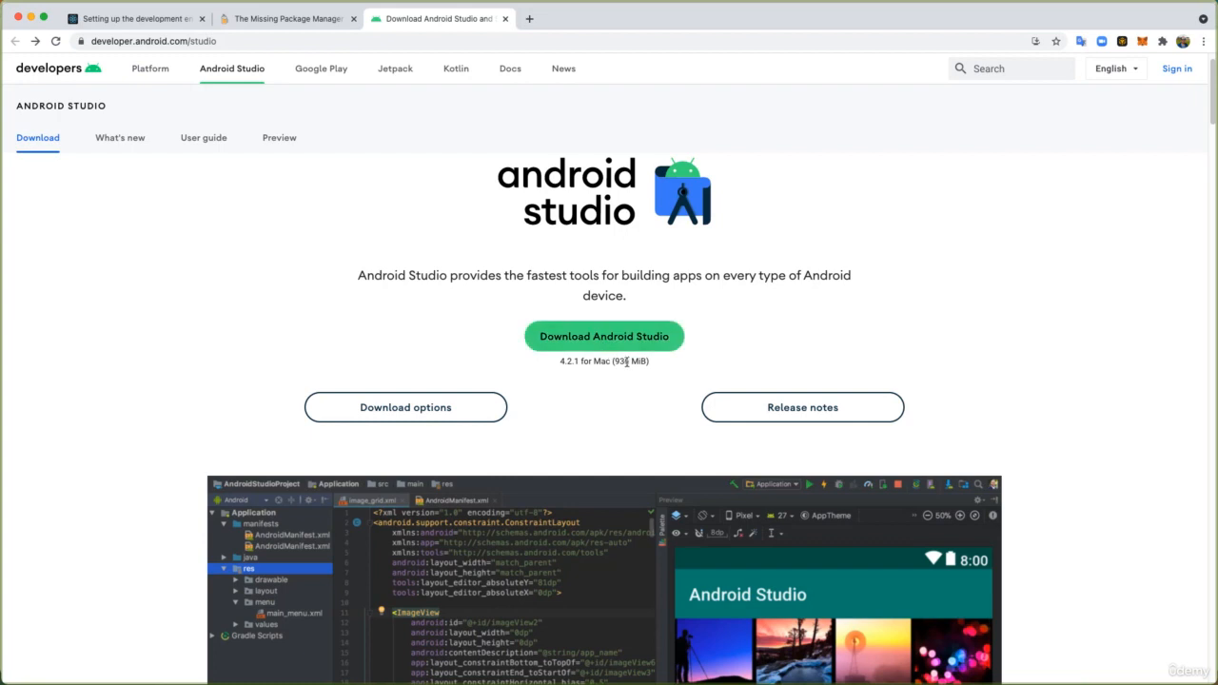
{"action": "left_click_drag", "start_coordinate": [615, 360], "coordinate": [643, 362]}
{"action": "left_click", "coordinate": [677, 435]}
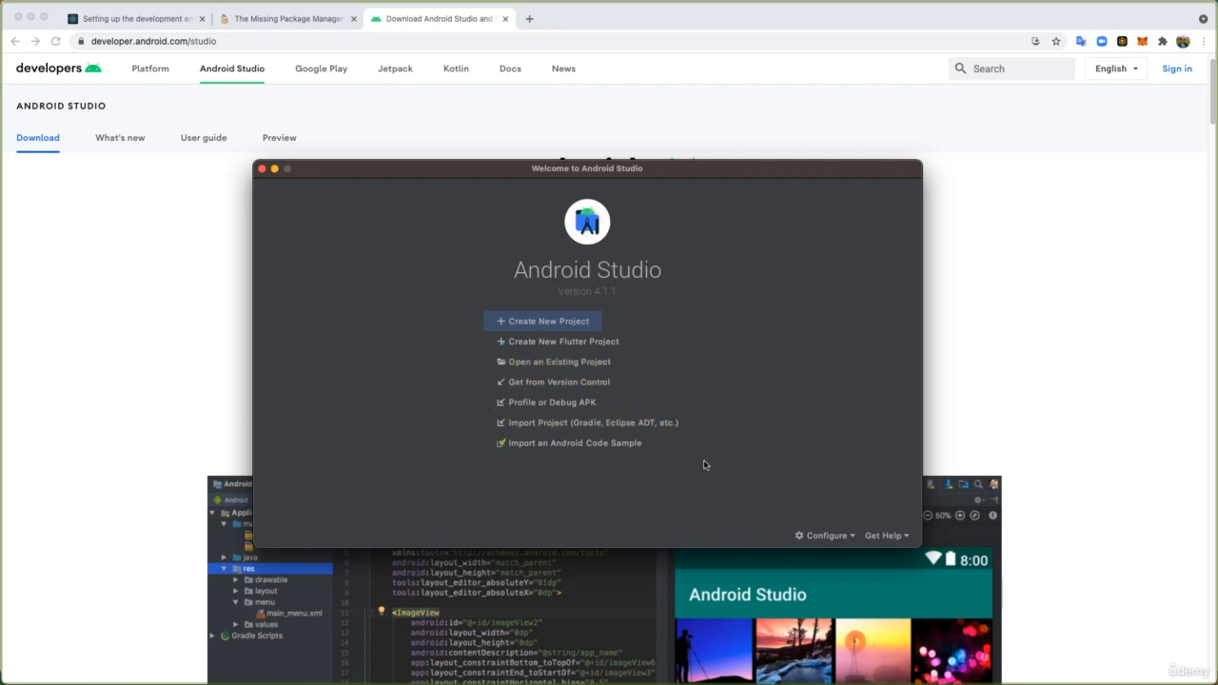
{"action": "left_click", "coordinate": [825, 535]}
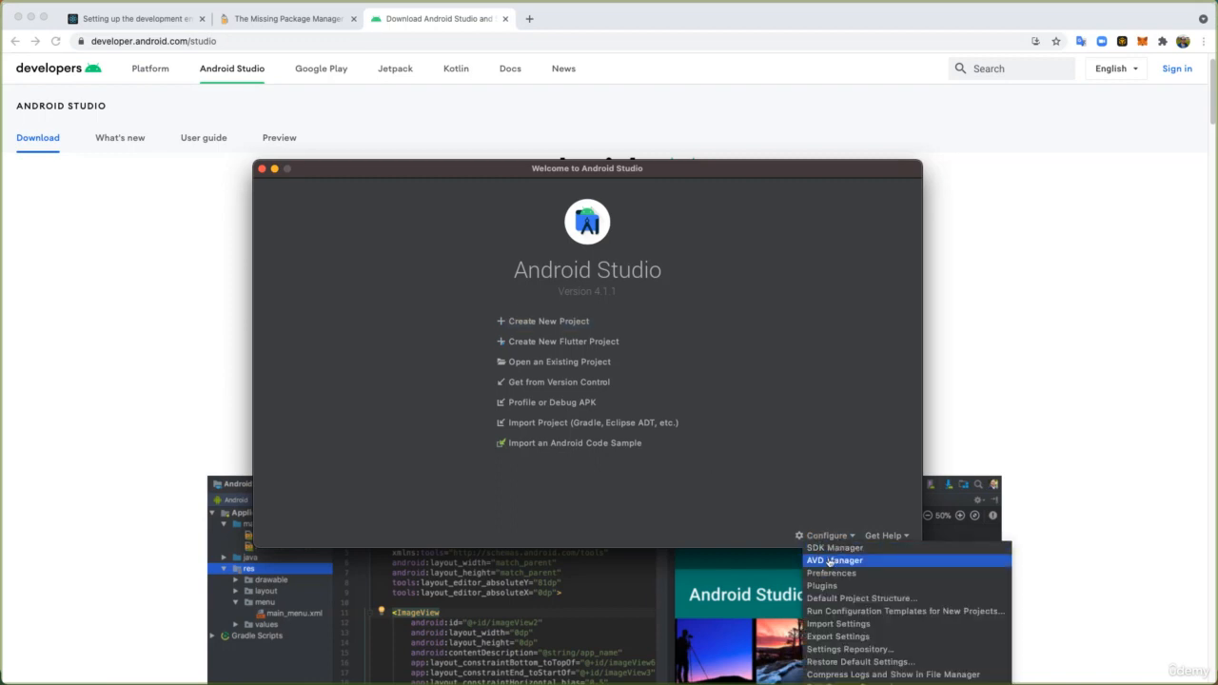
{"action": "left_click", "coordinate": [748, 420]}
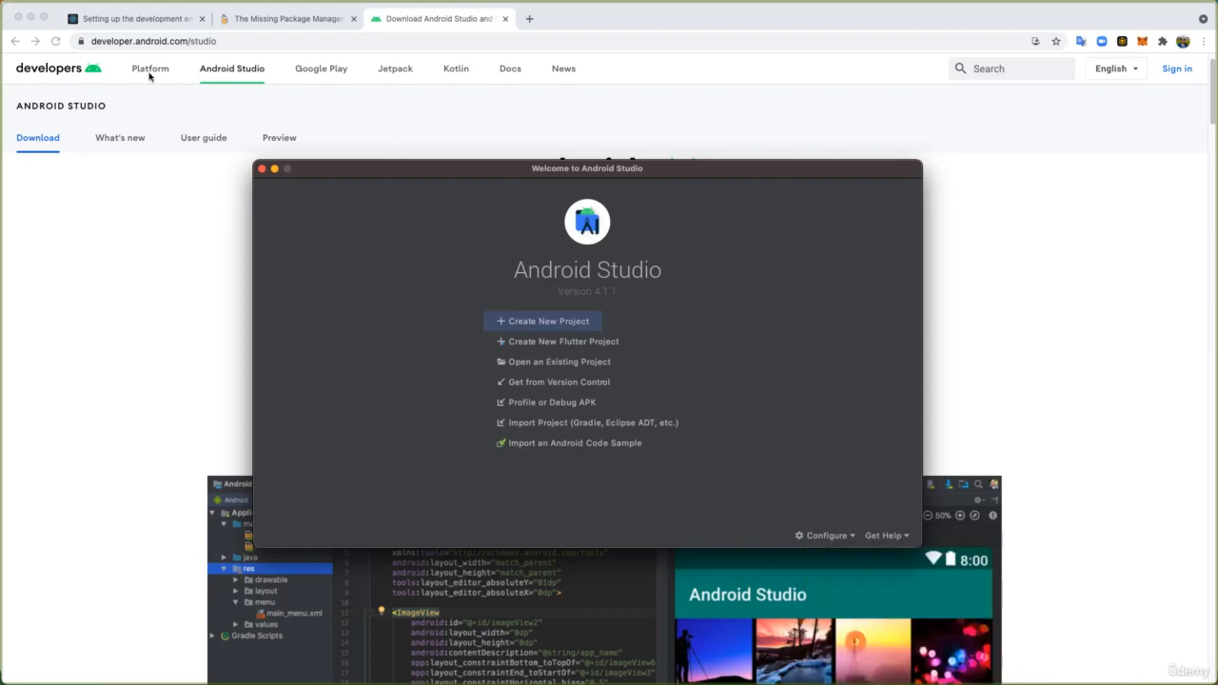
- Return to the React Native setup guide and read the Install the Android SDK section, including the required packages
{"action": "left_click", "coordinate": [128, 21]}
{"action": "left_click", "coordinate": [128, 21]}
{"action": "scroll", "coordinate": [538, 413], "scroll_direction": "down", "scroll_amount": 2}
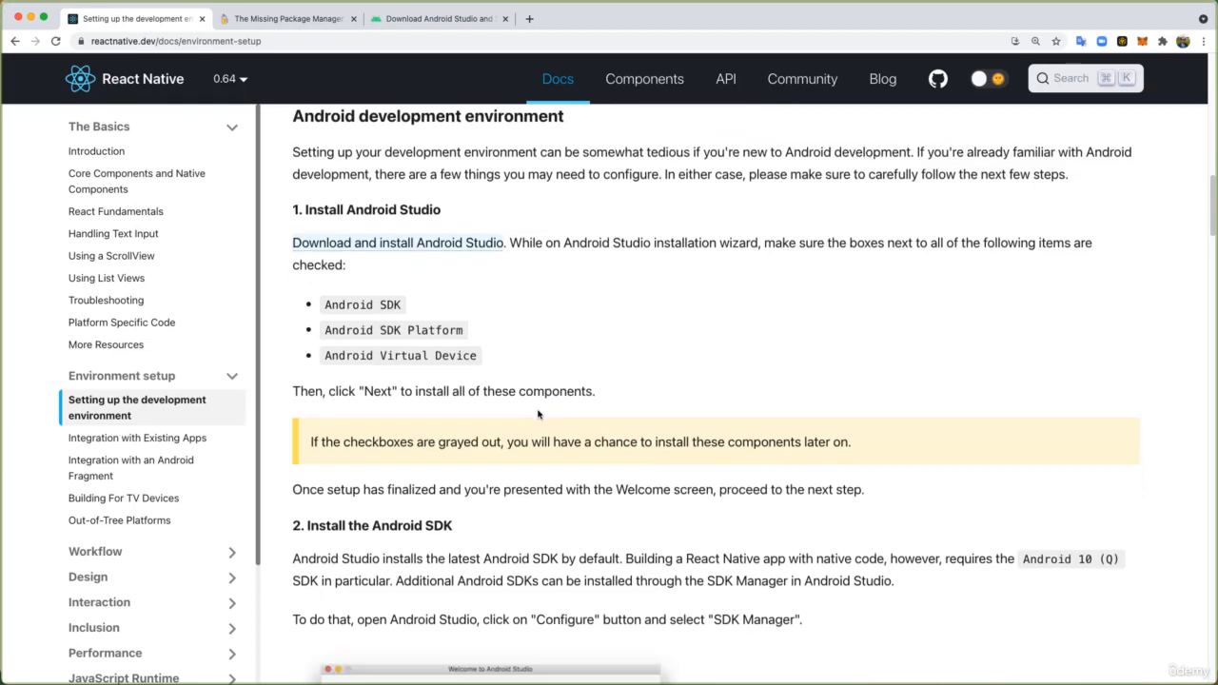
{"action": "scroll", "coordinate": [538, 414], "scroll_direction": "down", "scroll_amount": 2}
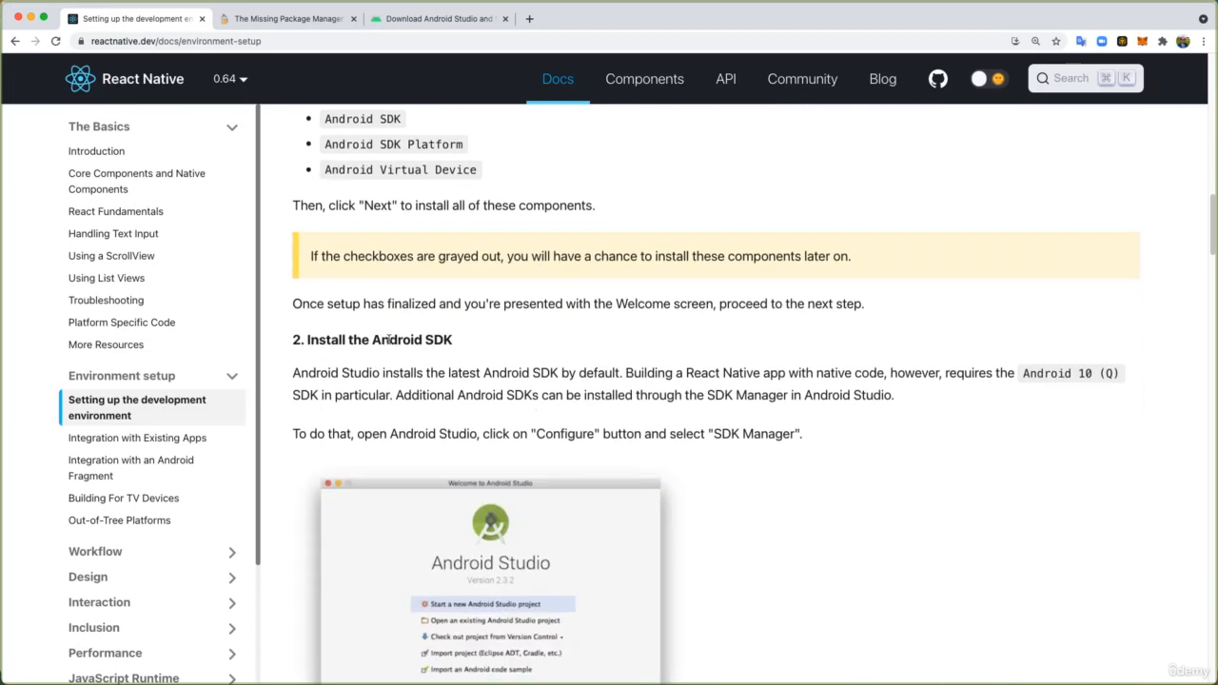
{"action": "scroll", "coordinate": [473, 349], "scroll_direction": "down", "scroll_amount": 2}
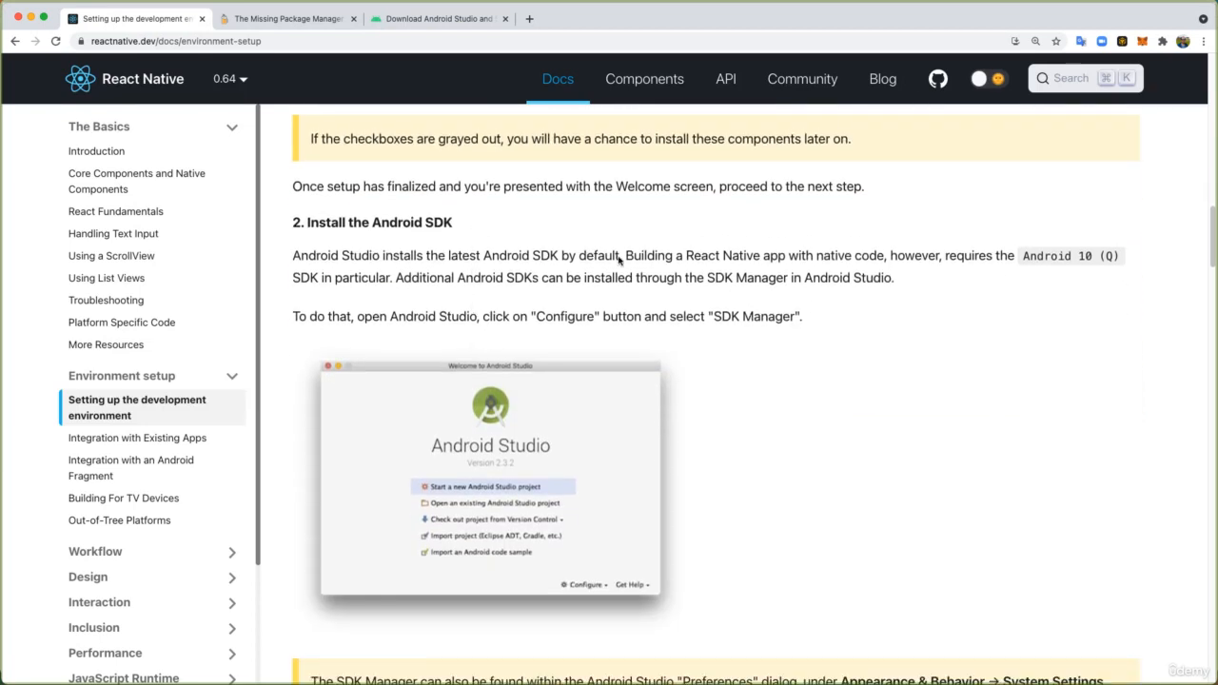
{"action": "double_click", "coordinate": [554, 322]}
{"action": "scroll", "coordinate": [661, 344], "scroll_direction": "down", "scroll_amount": 7}
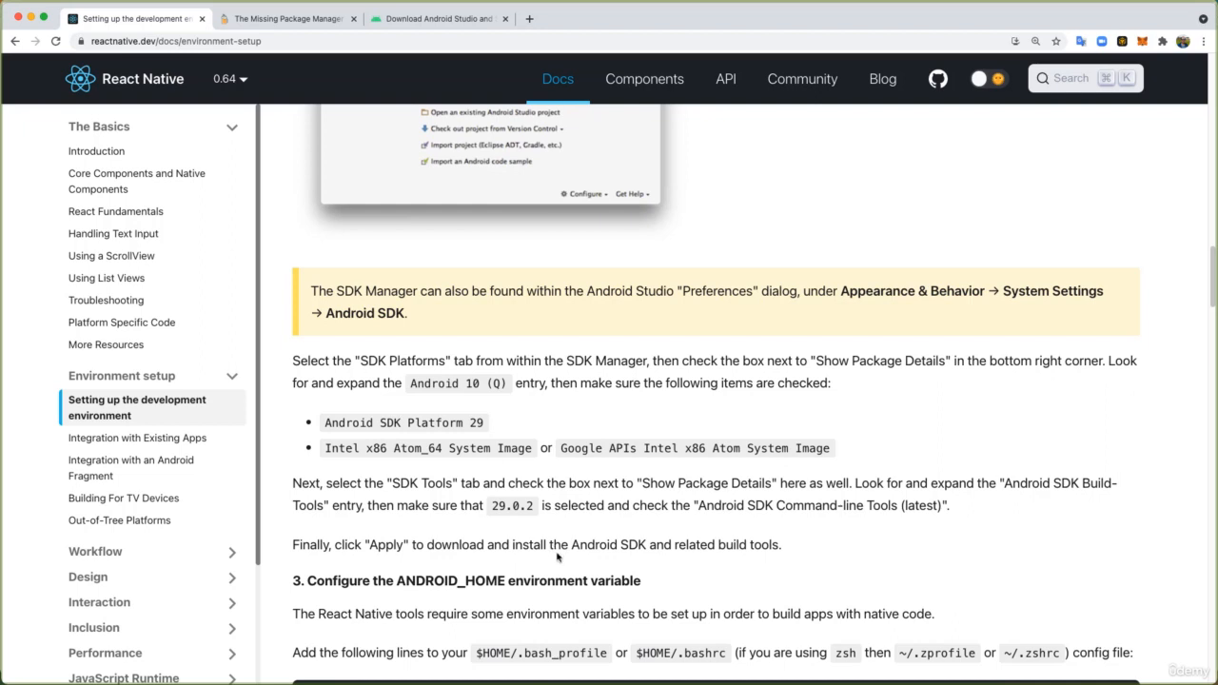
- Switch to Android Studio, open the SDK Manager and select the Android 10.0 (Q) platform
{"action": "key", "text": "super+Tab"}
{"action": "left_click", "coordinate": [826, 536]}
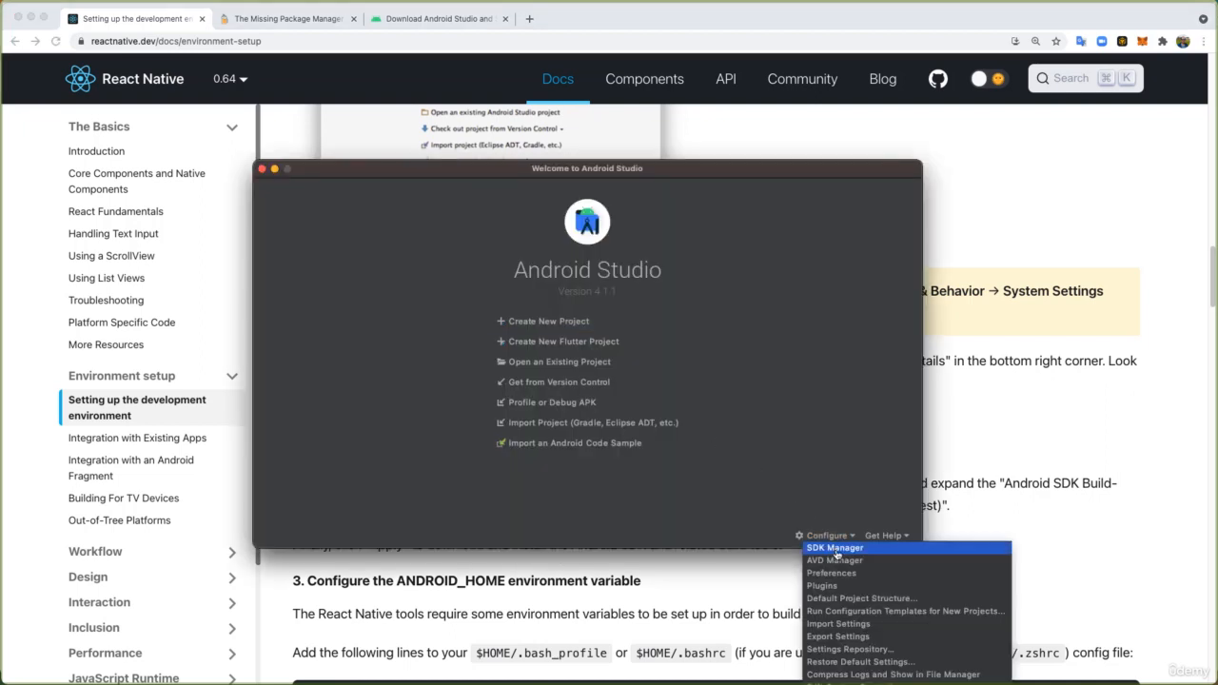
{"action": "left_click", "coordinate": [835, 548]}
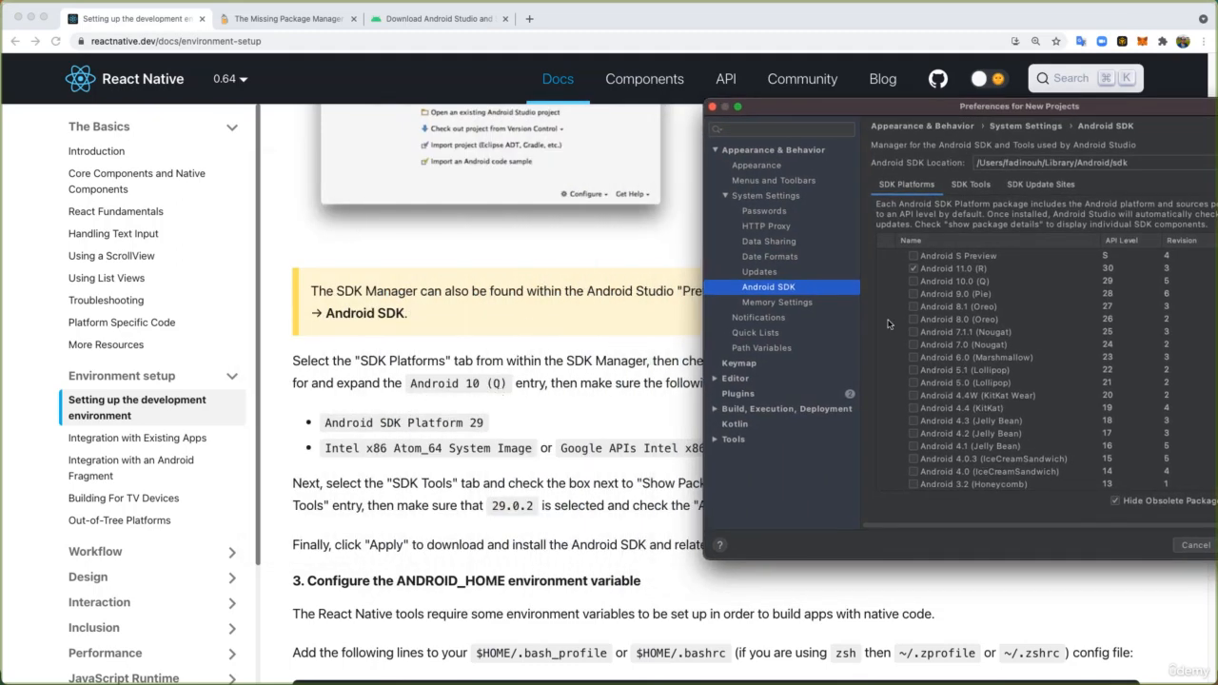
{"action": "left_click", "coordinate": [914, 281]}
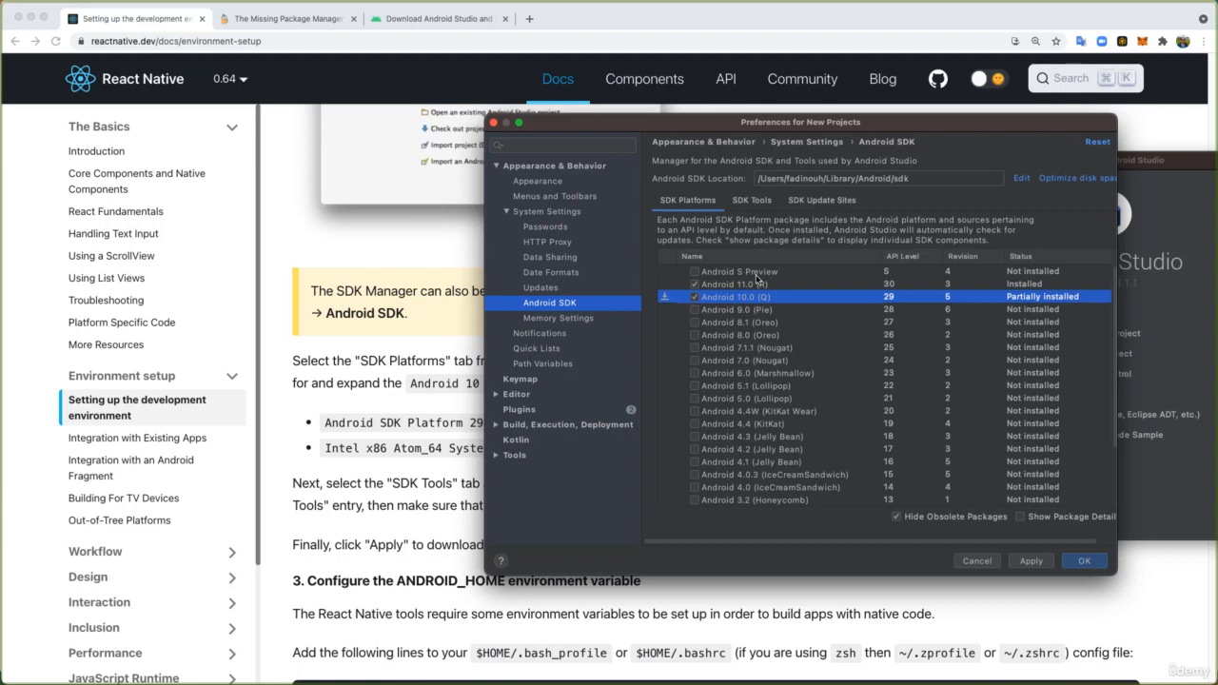
{"action": "left_click", "coordinate": [695, 295]}
- Check the guide's list of required Android 10 (Q) items and highlight Android SDK Platform 29
{"action": "left_click_drag", "start_coordinate": [681, 125], "coordinate": [884, 122]}
{"action": "left_click", "coordinate": [421, 416]}
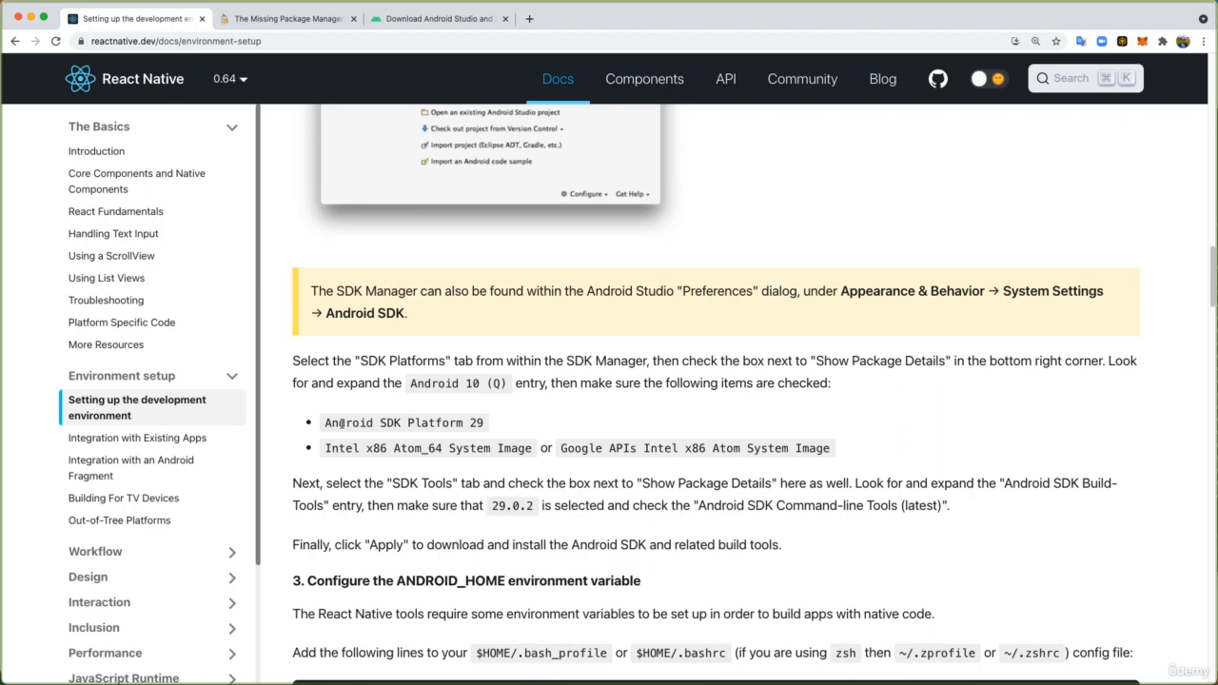
{"action": "left_click_drag", "start_coordinate": [325, 423], "coordinate": [485, 424]}
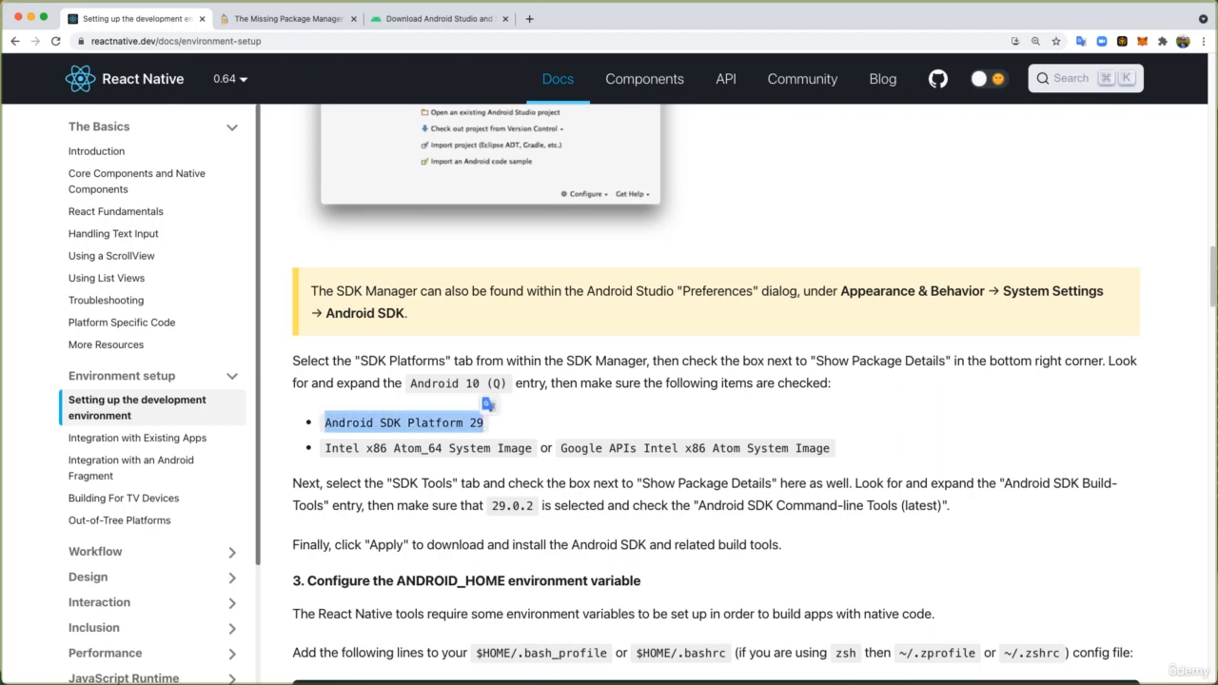
- Show package details for the SDK platforms and select Intel x86 Atom_64 System Image under Android 10.0 (Q)
{"action": "key", "text": "super+Tab"}
{"action": "left_click_drag", "start_coordinate": [1035, 126], "coordinate": [687, 127]}
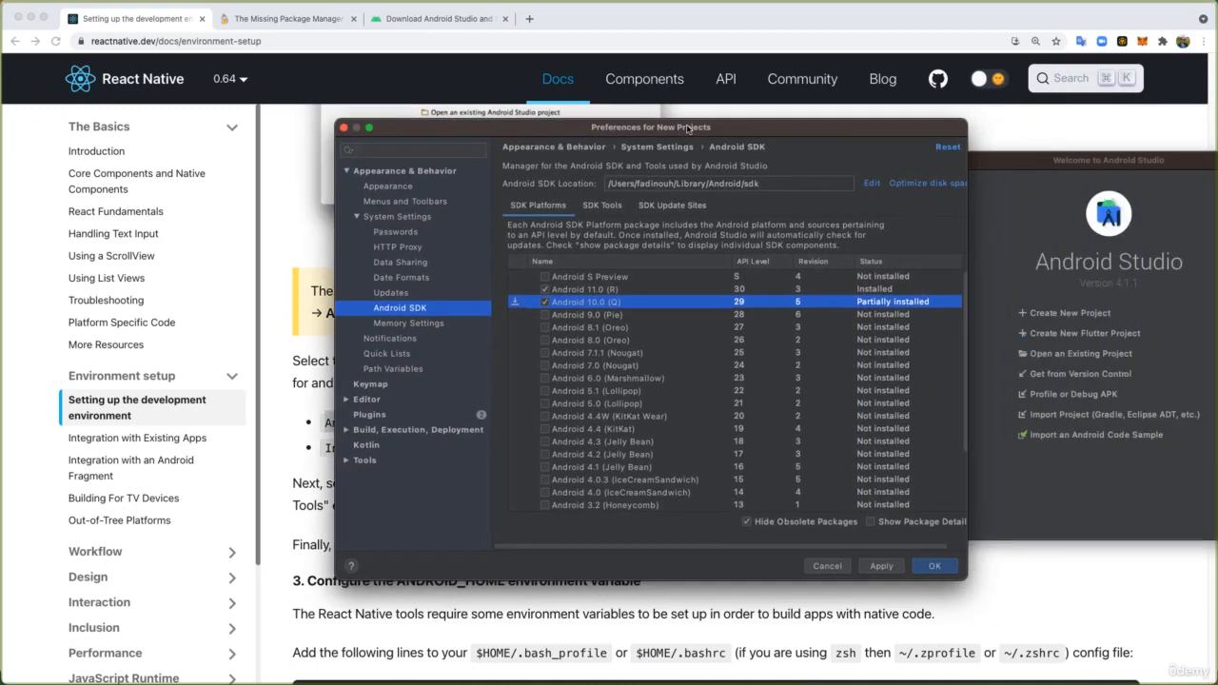
{"action": "left_click", "coordinate": [869, 523]}
{"action": "scroll", "coordinate": [623, 362], "scroll_direction": "down", "scroll_amount": 3}
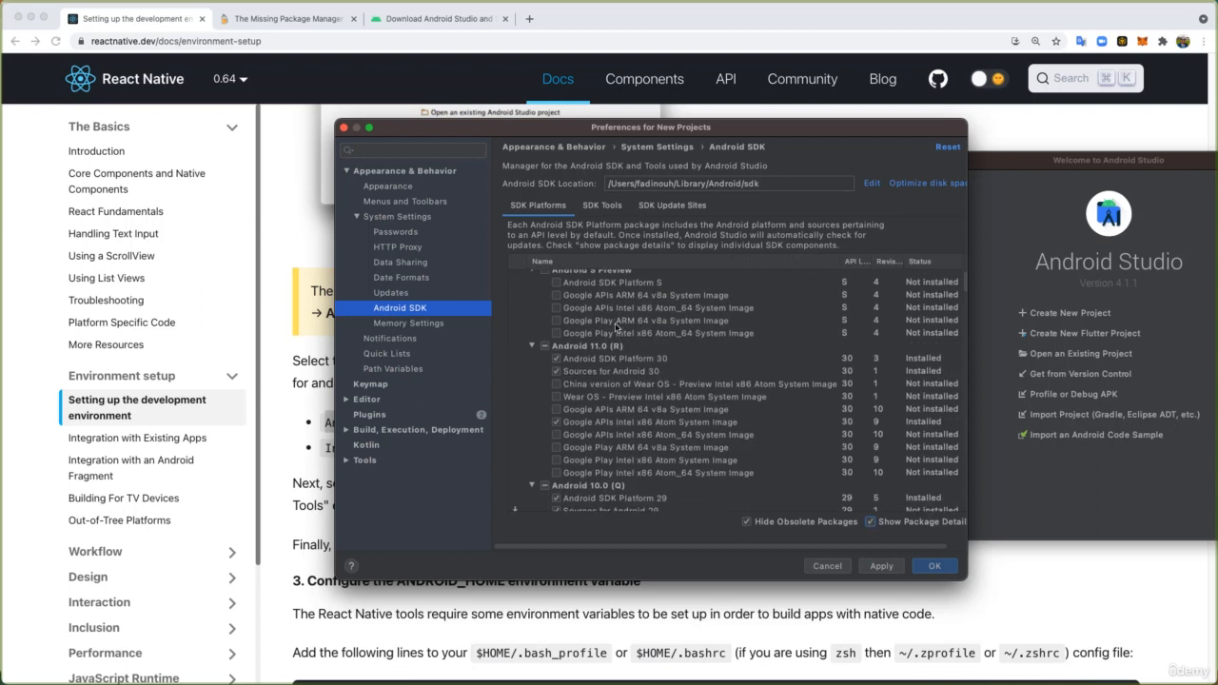
{"action": "scroll", "coordinate": [617, 390], "scroll_direction": "down", "scroll_amount": 3}
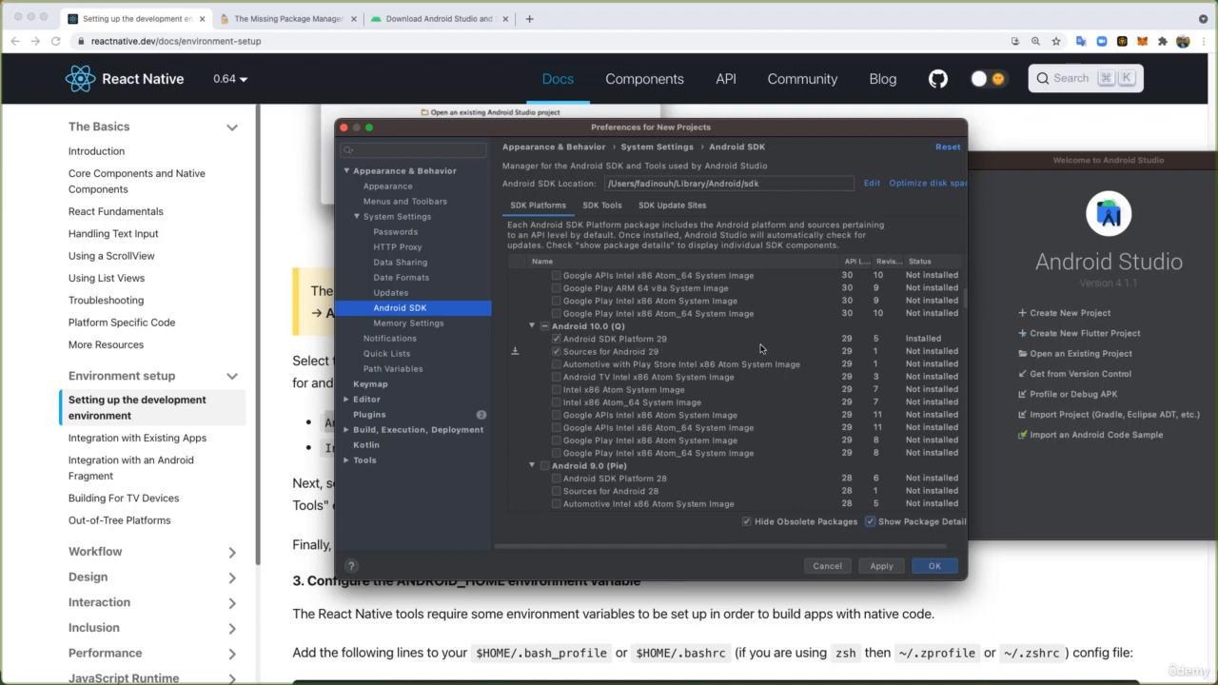
{"action": "left_click_drag", "start_coordinate": [558, 135], "coordinate": [736, 90]}
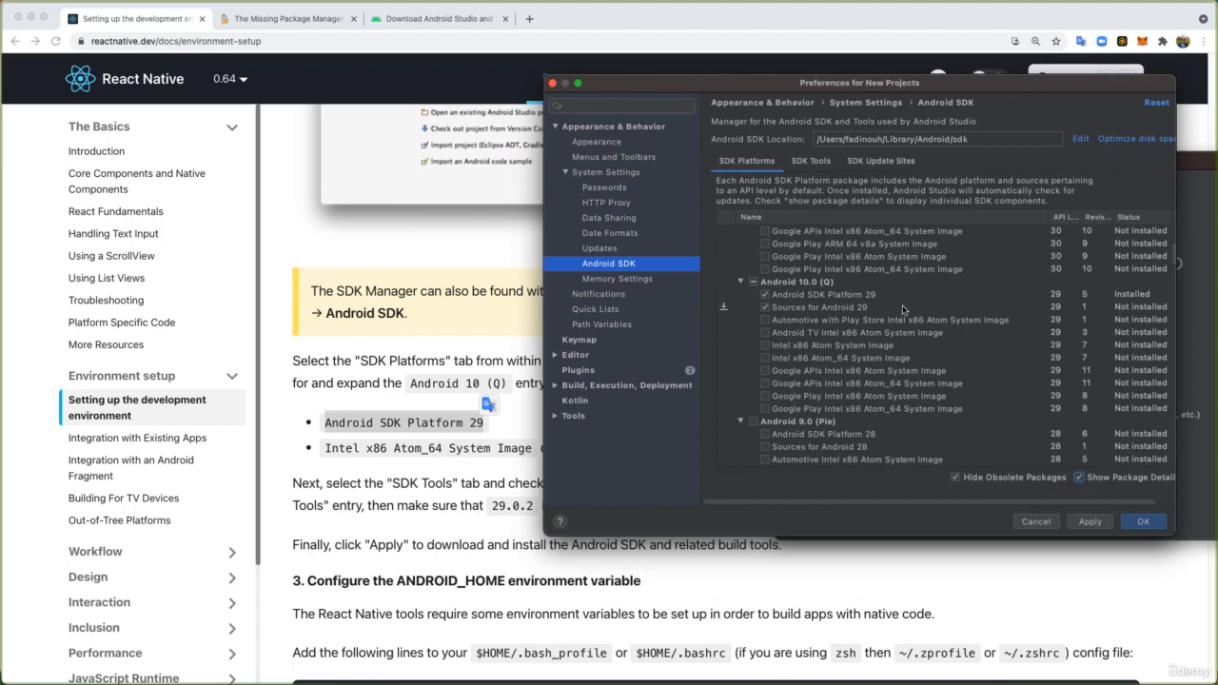
{"action": "left_click", "coordinate": [765, 360]}
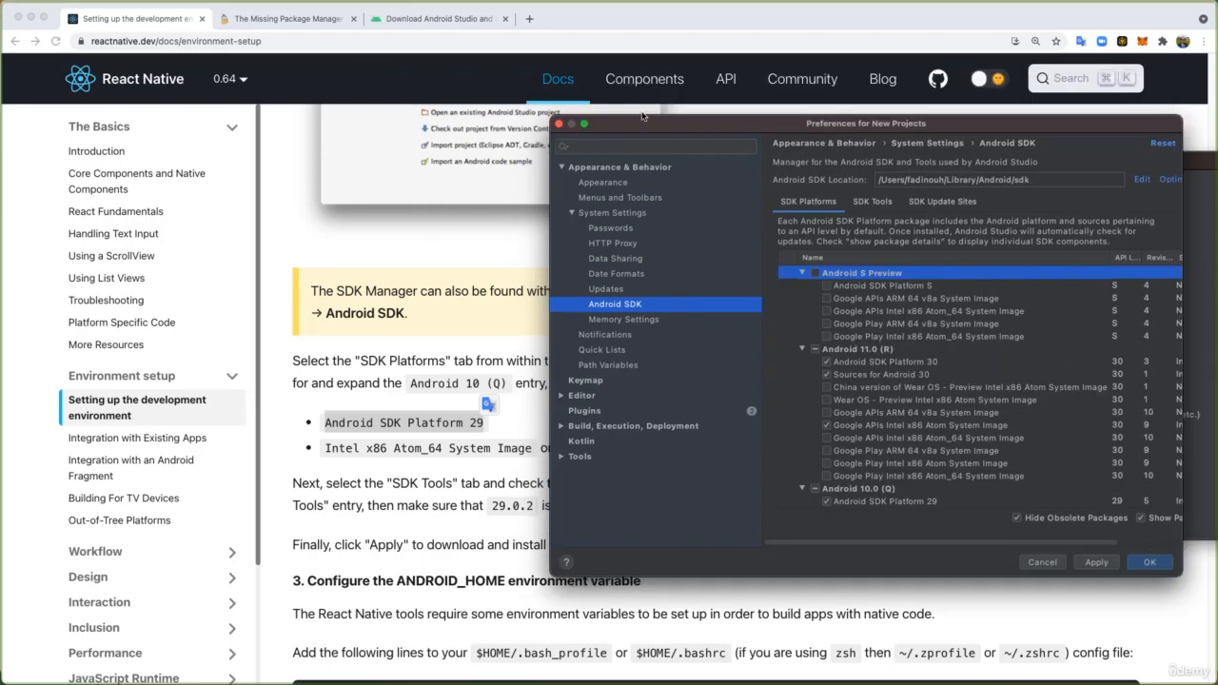
- Select Google Play Intel x86 Atom_64 System Image under Android 11.0 (R)
{"action": "left_click_drag", "start_coordinate": [648, 119], "coordinate": [871, 84]}
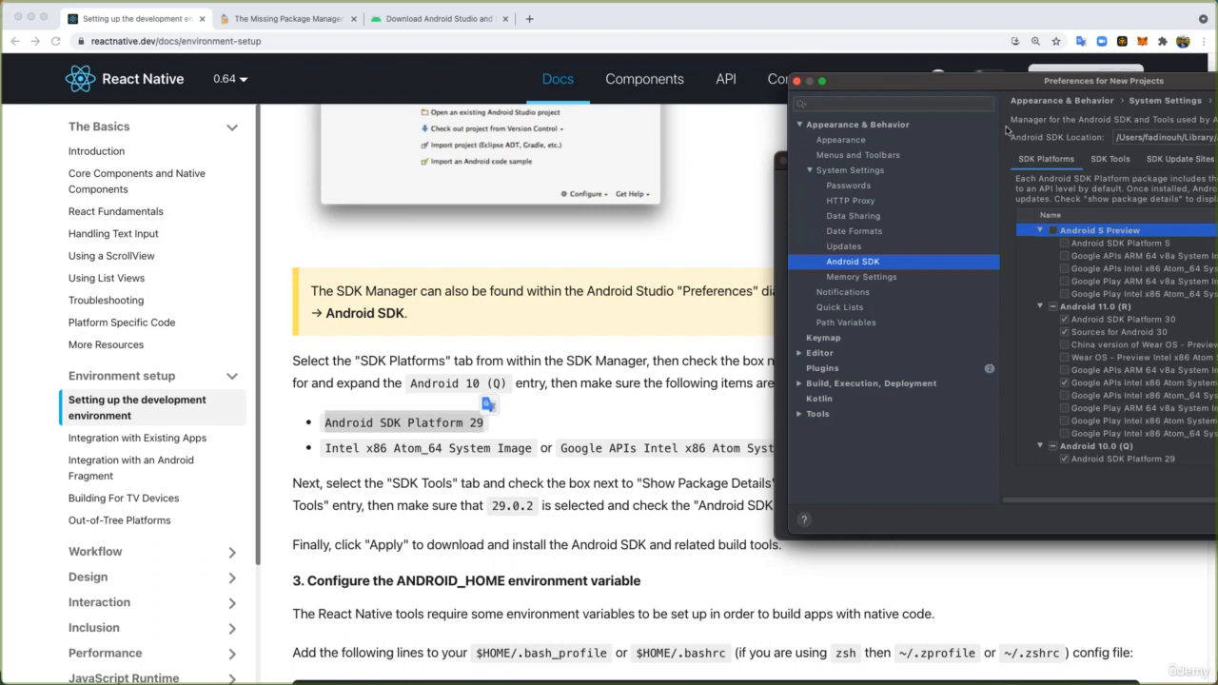
{"action": "left_click_drag", "start_coordinate": [1030, 91], "coordinate": [903, 89]}
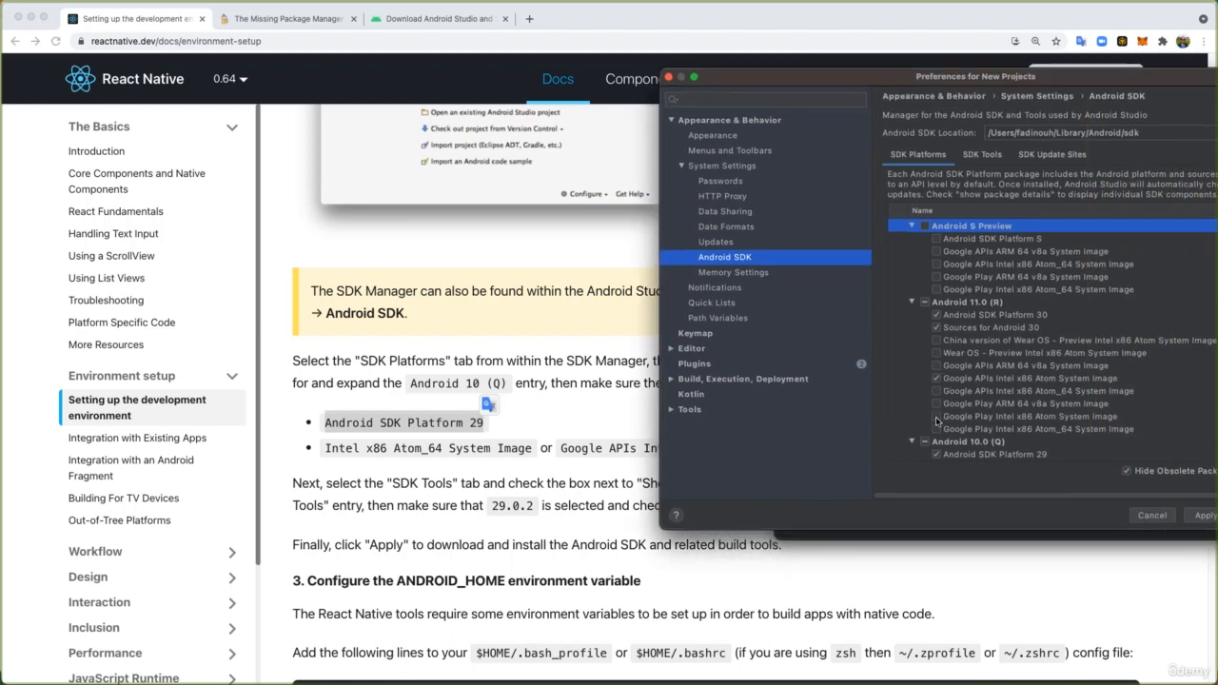
{"action": "left_click", "coordinate": [940, 428]}
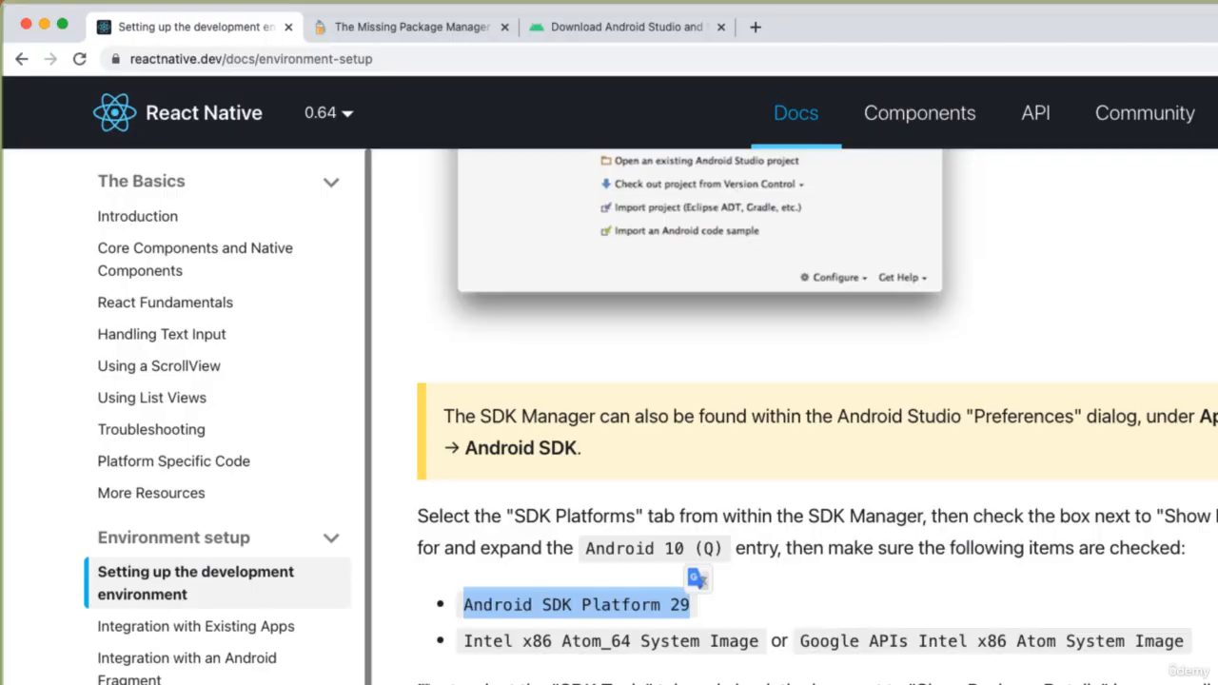
- Check the guide's build tools requirement and select version 29.0.2 under Android SDK Build-Tools in the SDK tools
{"action": "left_click", "coordinate": [440, 679]}
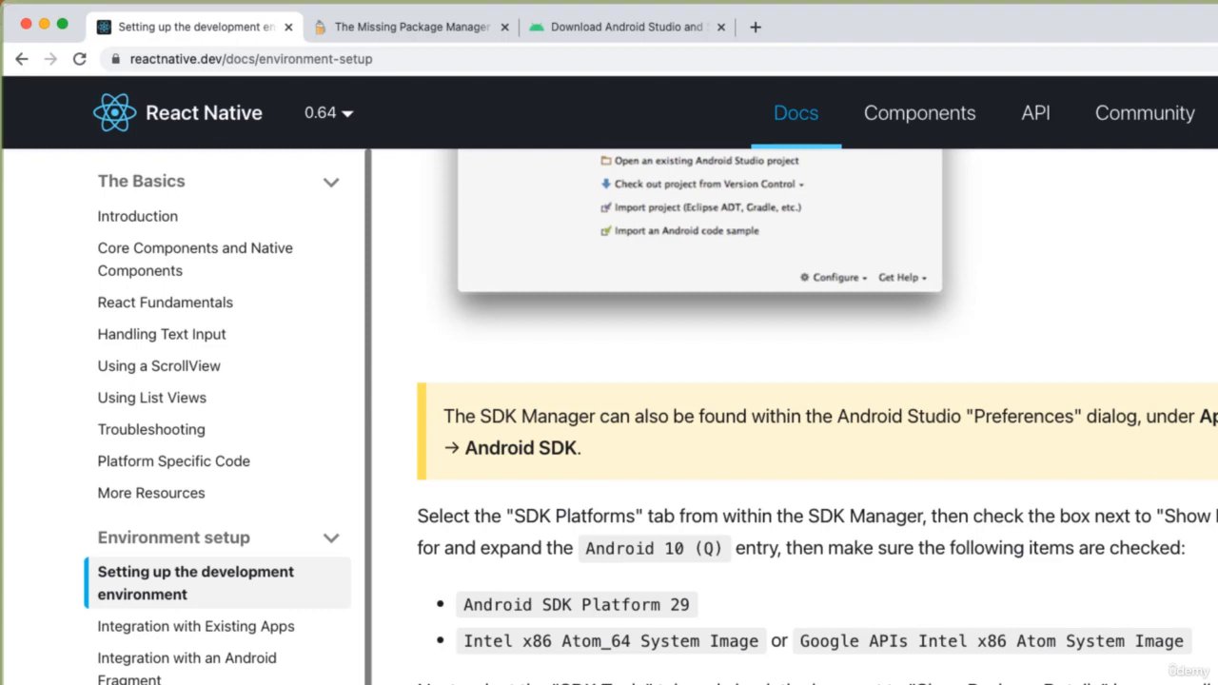
{"action": "key", "text": "super+Tab"}
{"action": "left_click_drag", "start_coordinate": [1217, 133], "coordinate": [871, 118]}
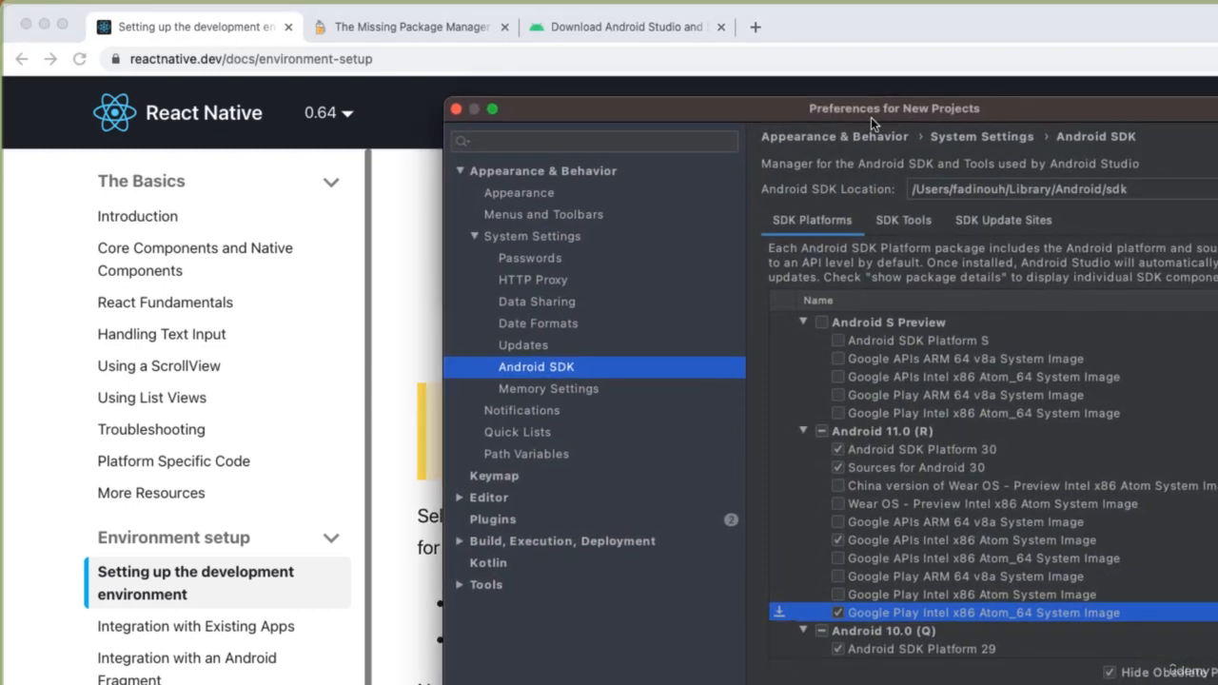
{"action": "left_click", "coordinate": [888, 222]}
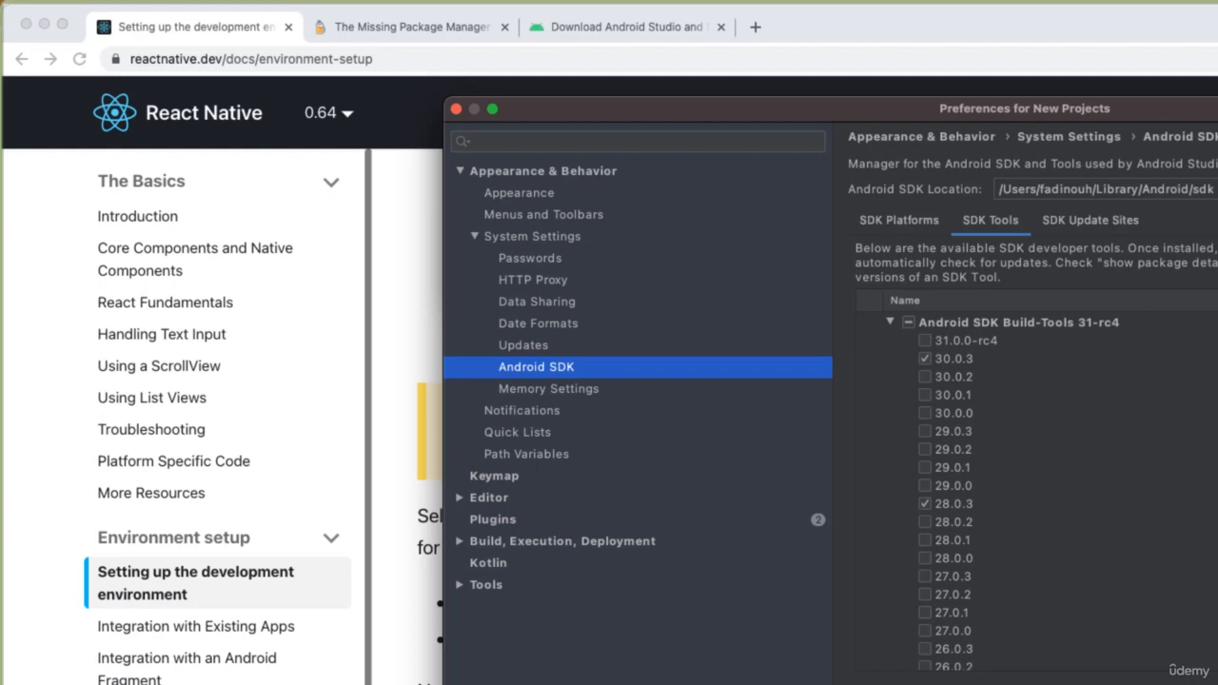
{"action": "key", "text": "super+Tab"}
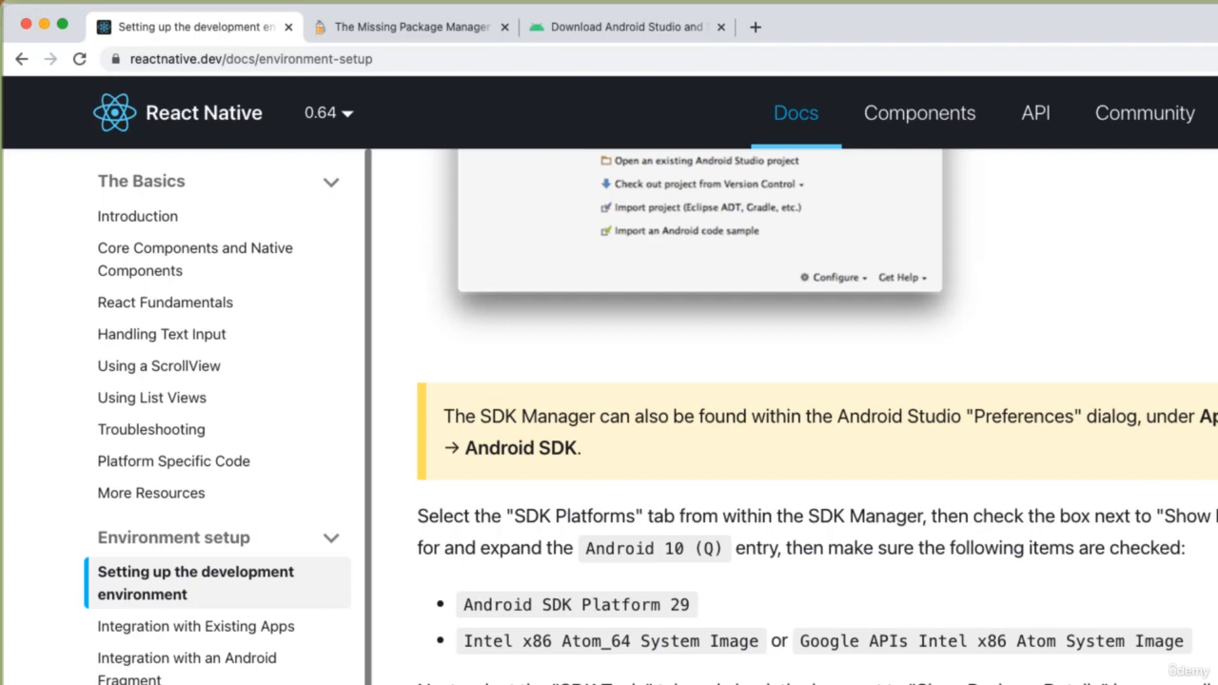
{"action": "key", "text": "super+Tab"}
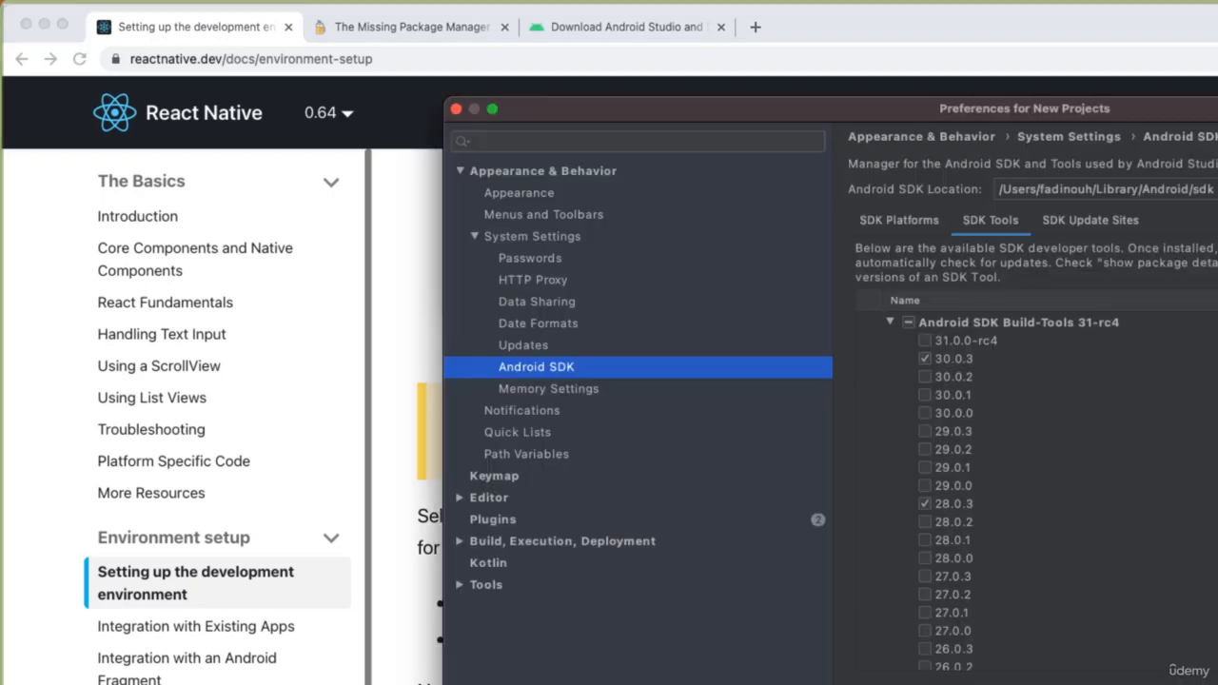
{"action": "left_click", "coordinate": [925, 450]}
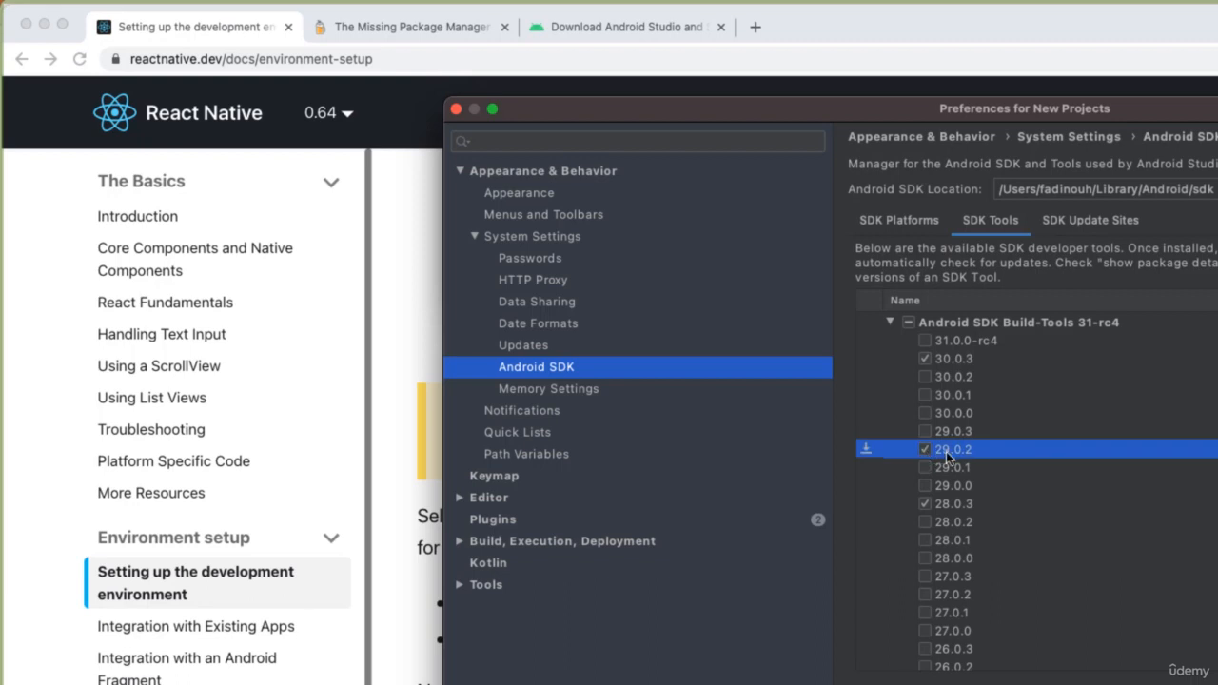
{"action": "left_click", "coordinate": [924, 358]}
- Reread the guide's SDK requirements and review the selections under SDK Platforms and SDK Tools
{"action": "left_click_drag", "start_coordinate": [707, 111], "coordinate": [1217, 220]}
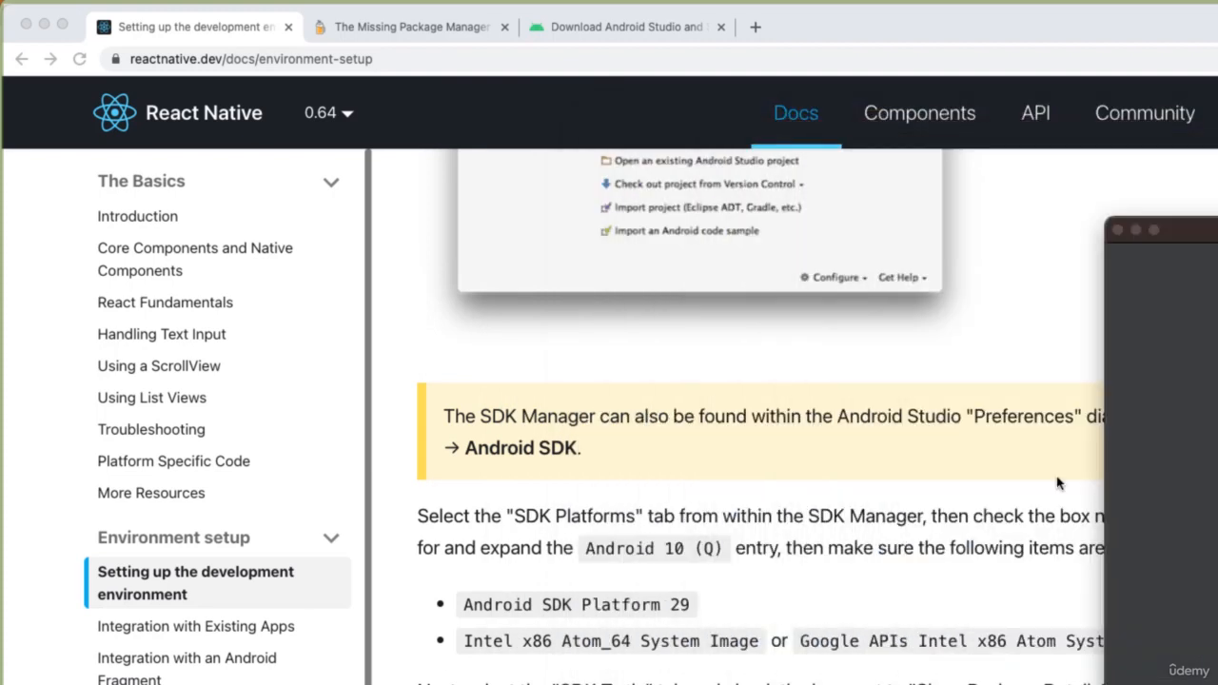
{"action": "left_click", "coordinate": [866, 677]}
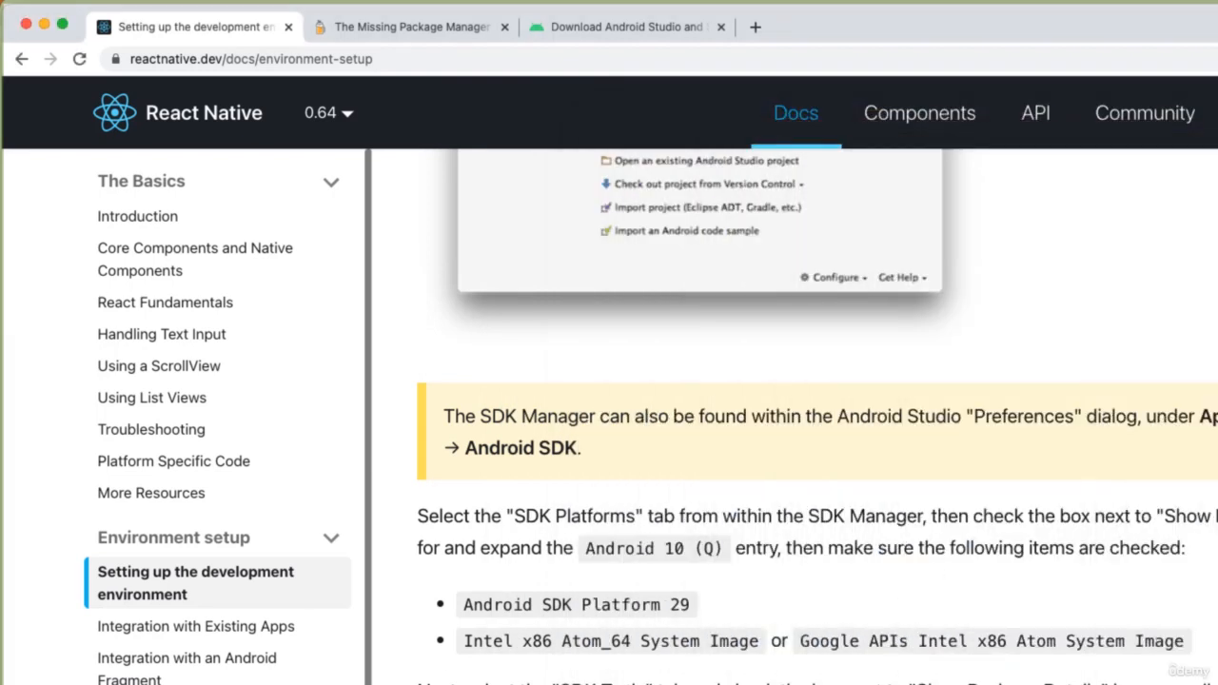
{"action": "left_click_drag", "start_coordinate": [1217, 209], "coordinate": [830, 150]}
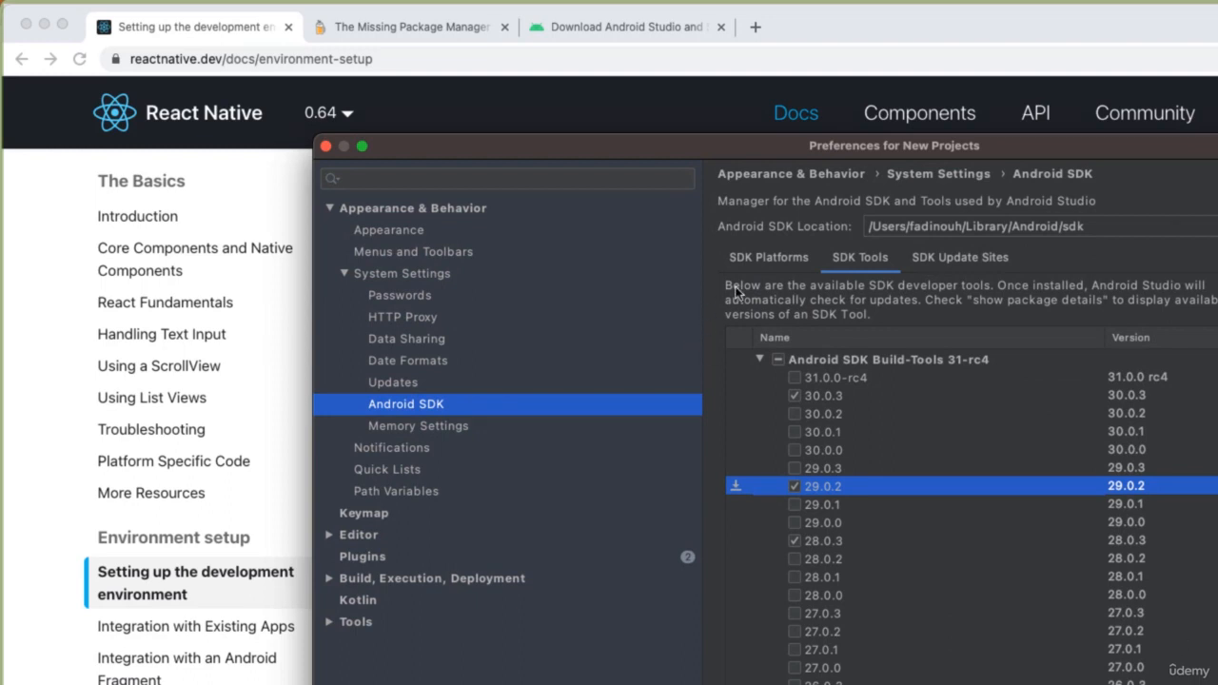
{"action": "left_click", "coordinate": [789, 257]}
{"action": "left_click", "coordinate": [880, 255]}
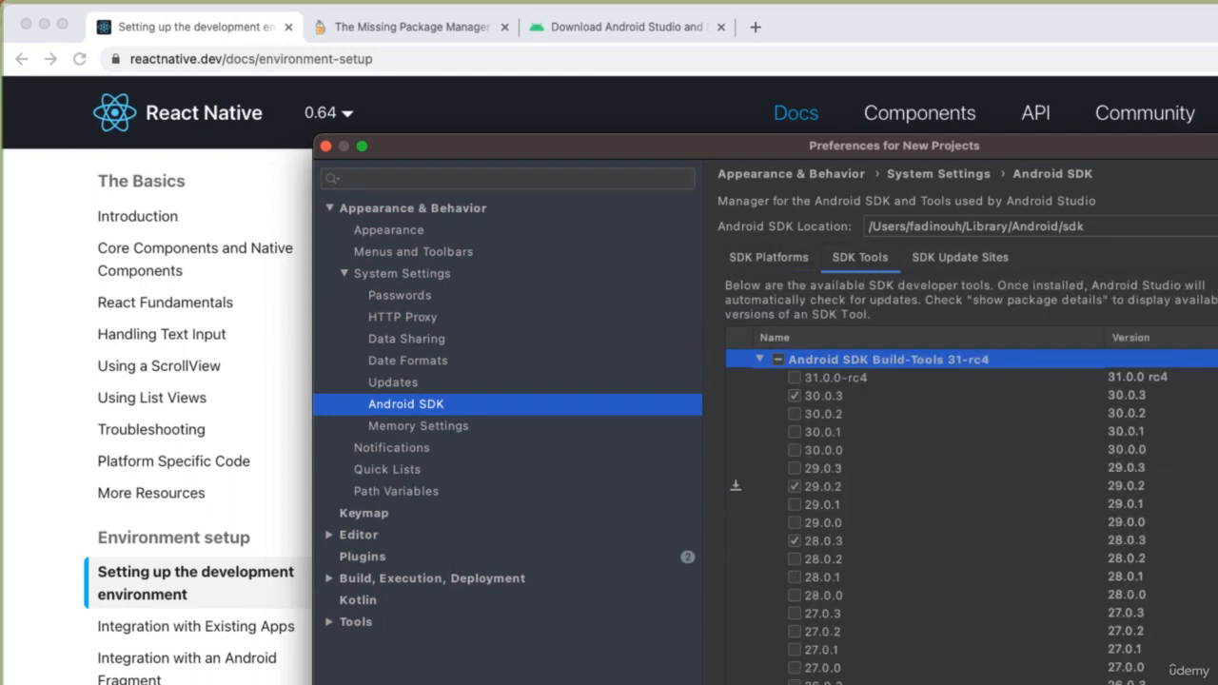
- Submit the SDK selections and confirm installing Sources for Android 29, both Intel x86 Atom_64 system images and Build-Tools 29.0.2
{"action": "key", "text": "Return"}
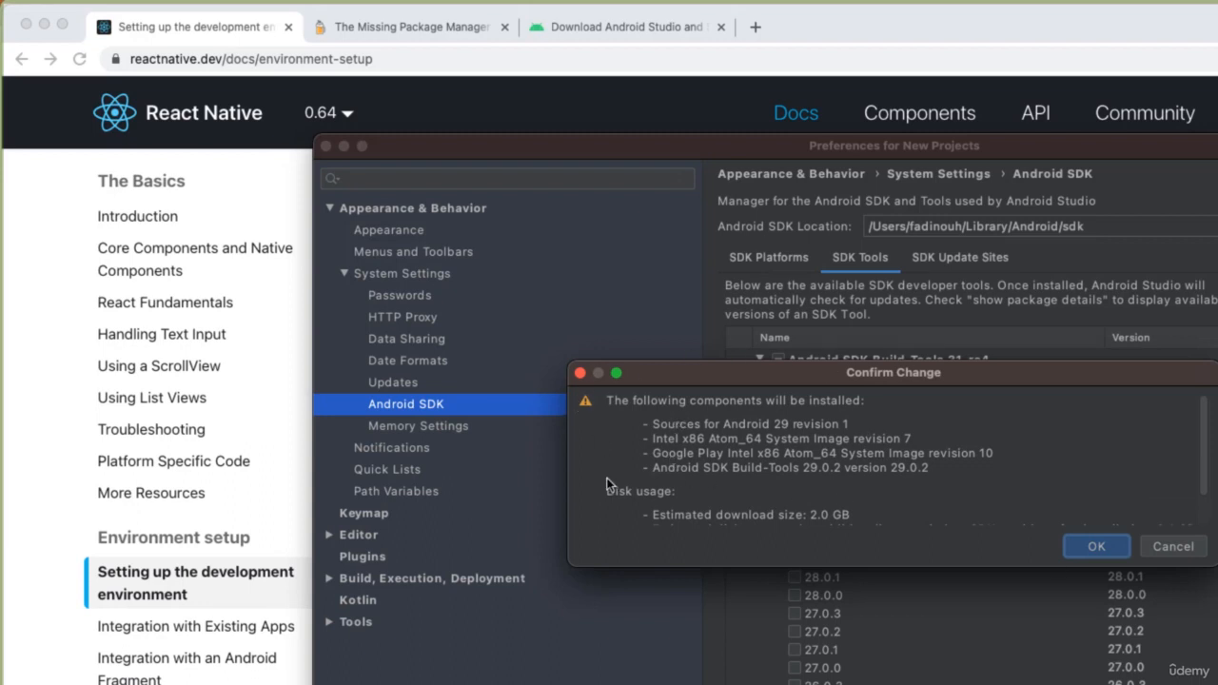
{"action": "scroll", "coordinate": [691, 429], "scroll_direction": "down", "scroll_amount": 3}
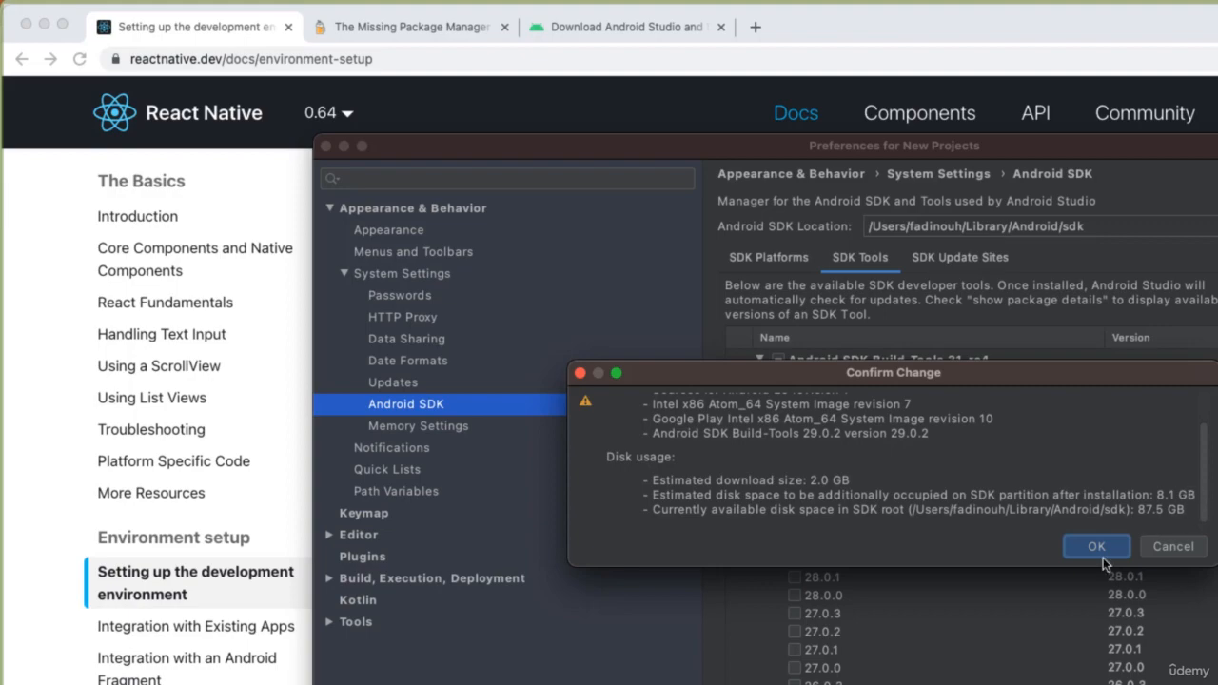
{"action": "left_click", "coordinate": [1099, 548]}
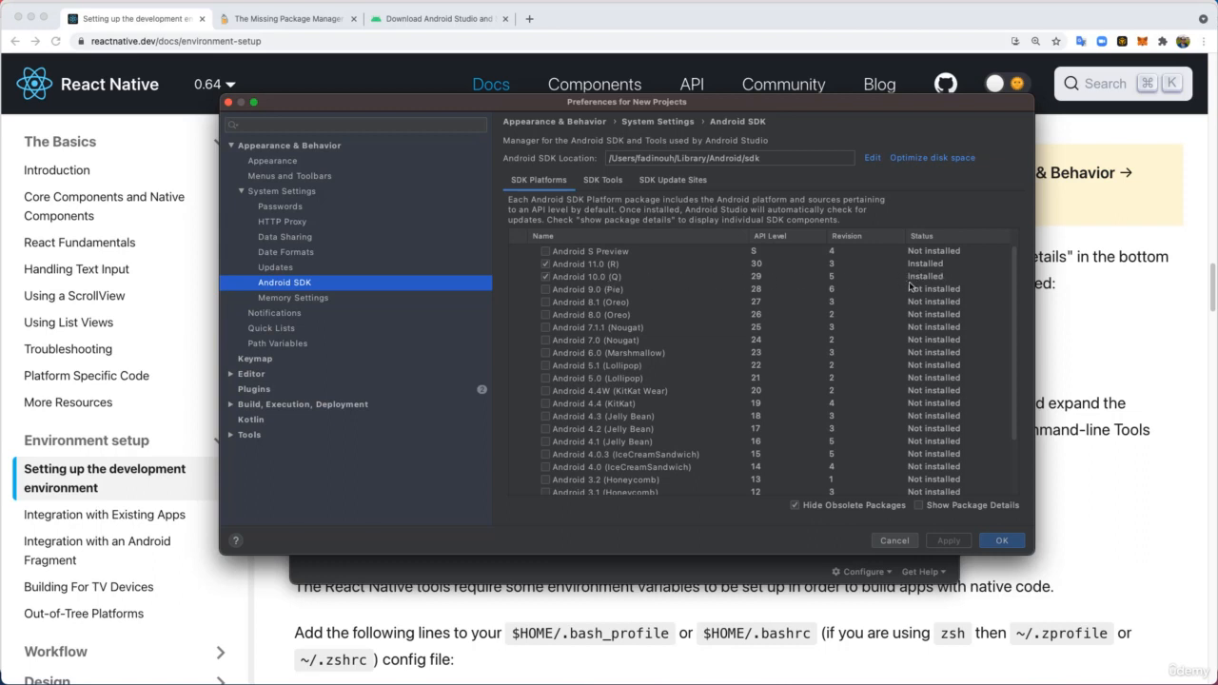
- Check the install status of the individual Android SDK Build-Tools versions under SDK Tools, and close the SDK preferences
{"action": "left_click", "coordinate": [609, 181]}
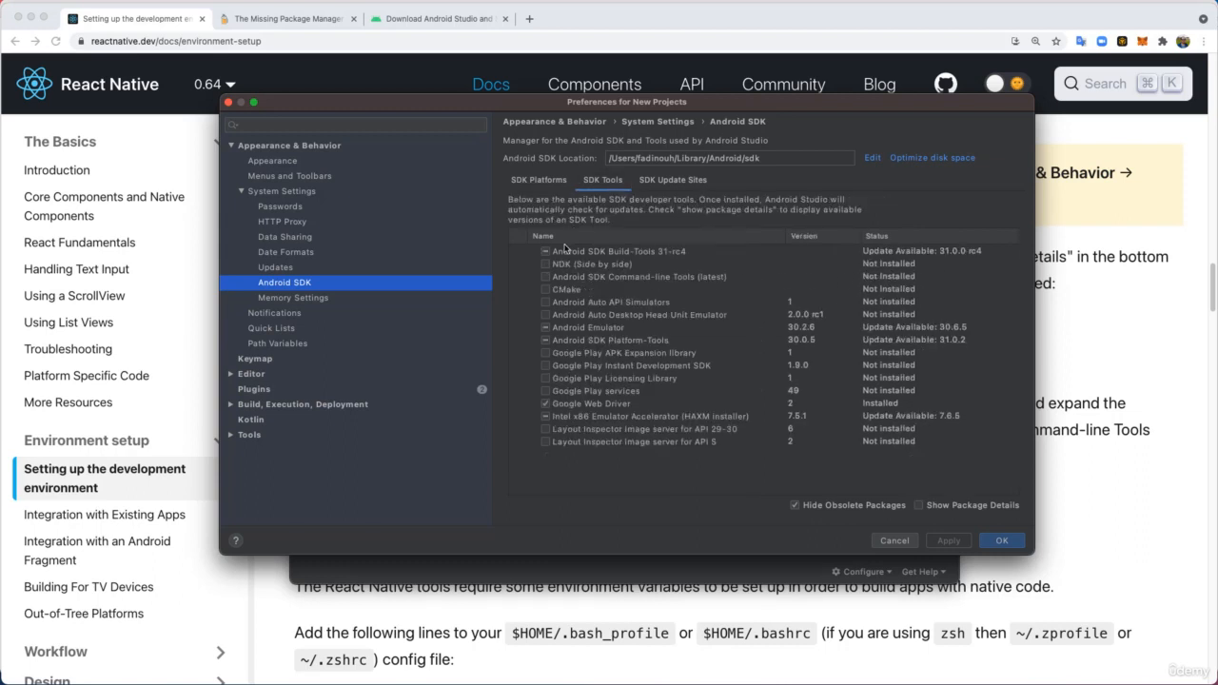
{"action": "left_click", "coordinate": [580, 253]}
{"action": "left_click", "coordinate": [942, 506]}
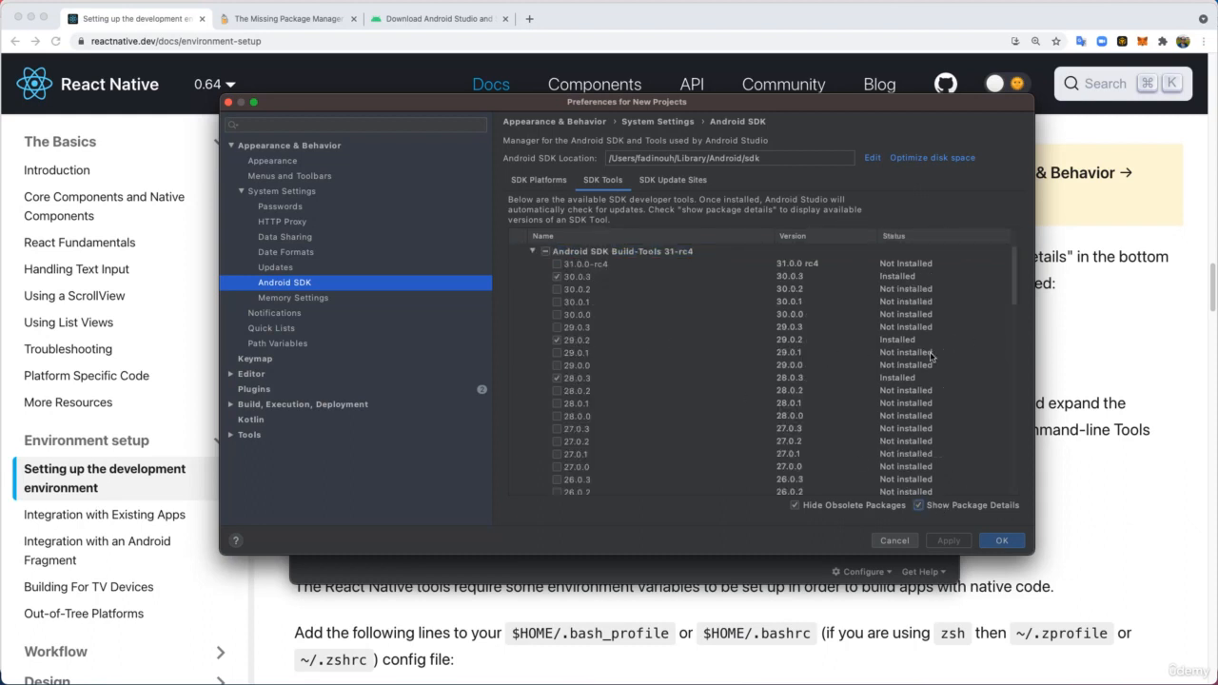
{"action": "left_click", "coordinate": [1011, 544]}
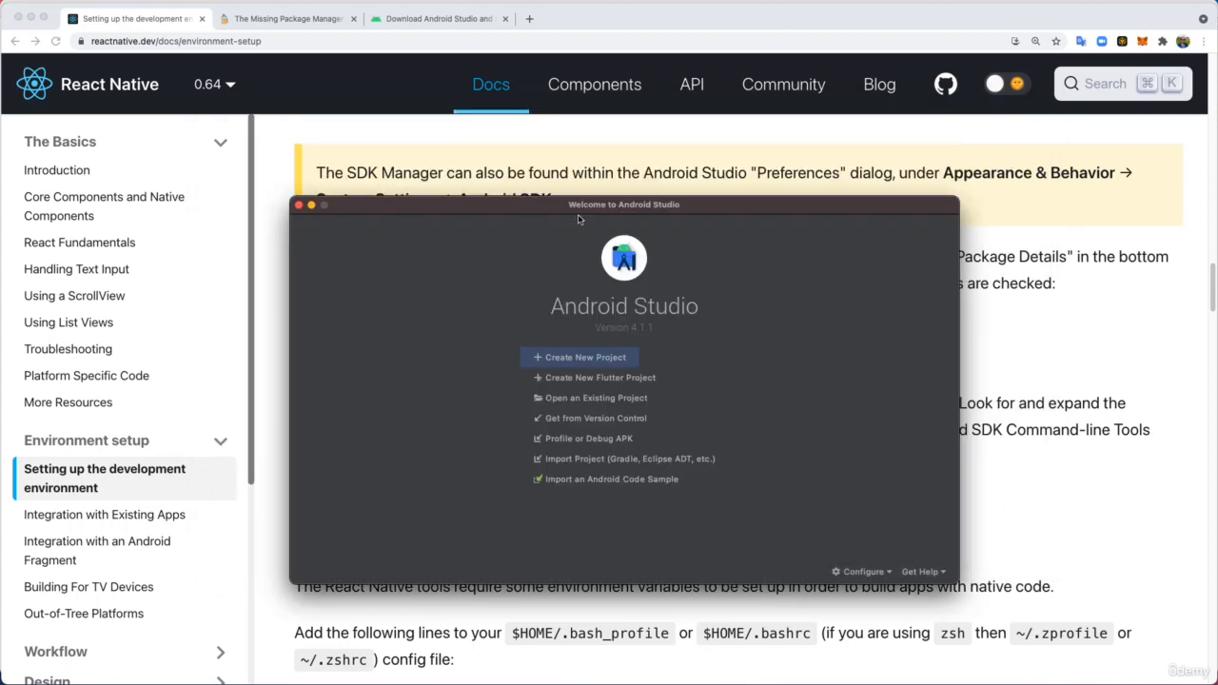
{"action": "left_click_drag", "start_coordinate": [574, 206], "coordinate": [1217, 209]}
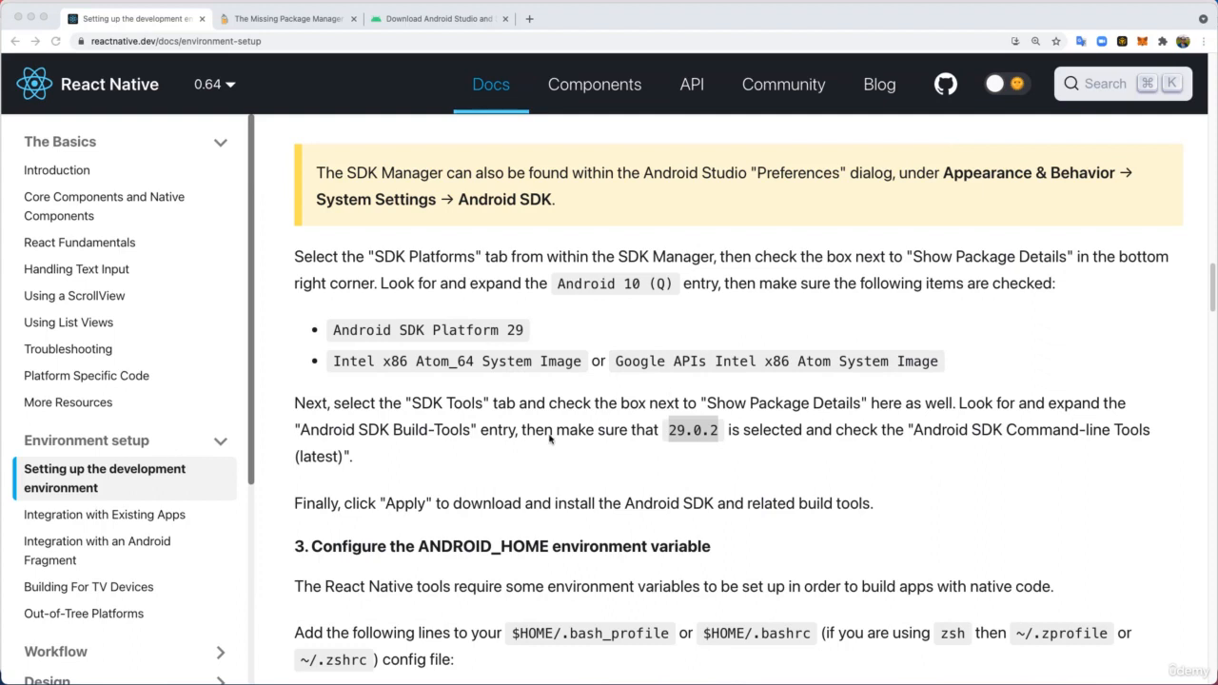
- Read the guide's section on configuring the ANDROID_HOME environment variable, highlighting its heading and the $HOME/Library/Android/sdk path
{"action": "scroll", "coordinate": [525, 440], "scroll_direction": "down", "scroll_amount": 2}
{"action": "scroll", "coordinate": [524, 438], "scroll_direction": "down", "scroll_amount": 2}
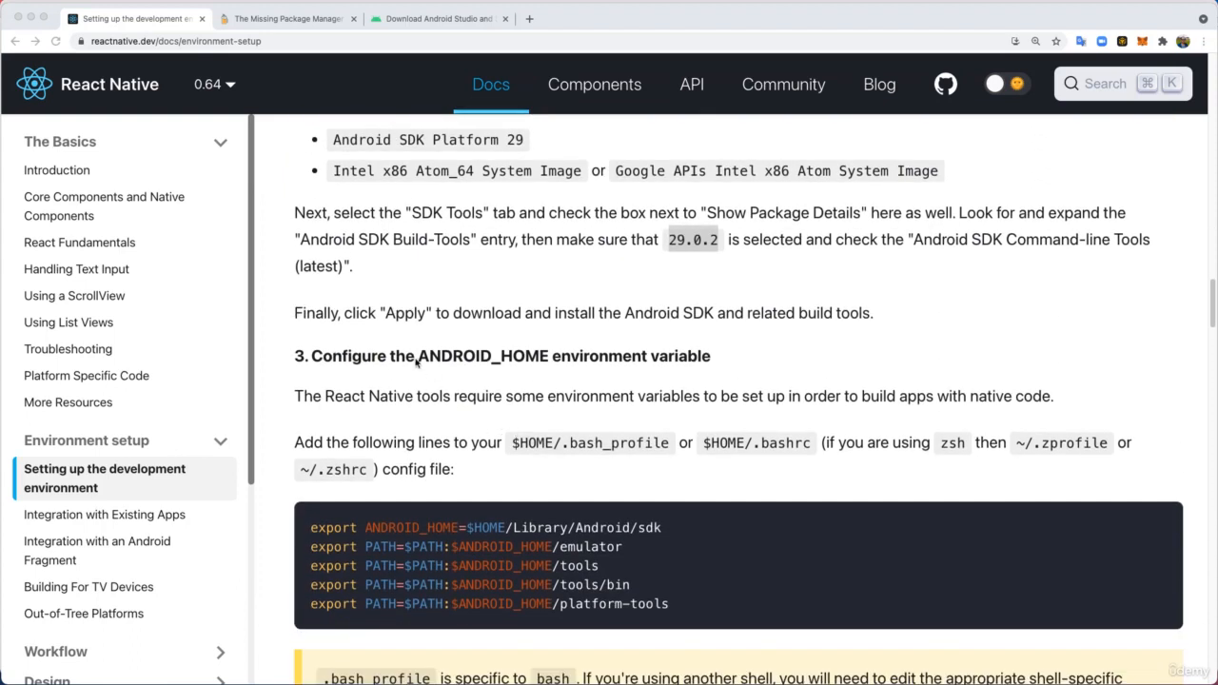
{"action": "left_click", "coordinate": [320, 355]}
{"action": "left_click_drag", "start_coordinate": [315, 355], "coordinate": [710, 353]}
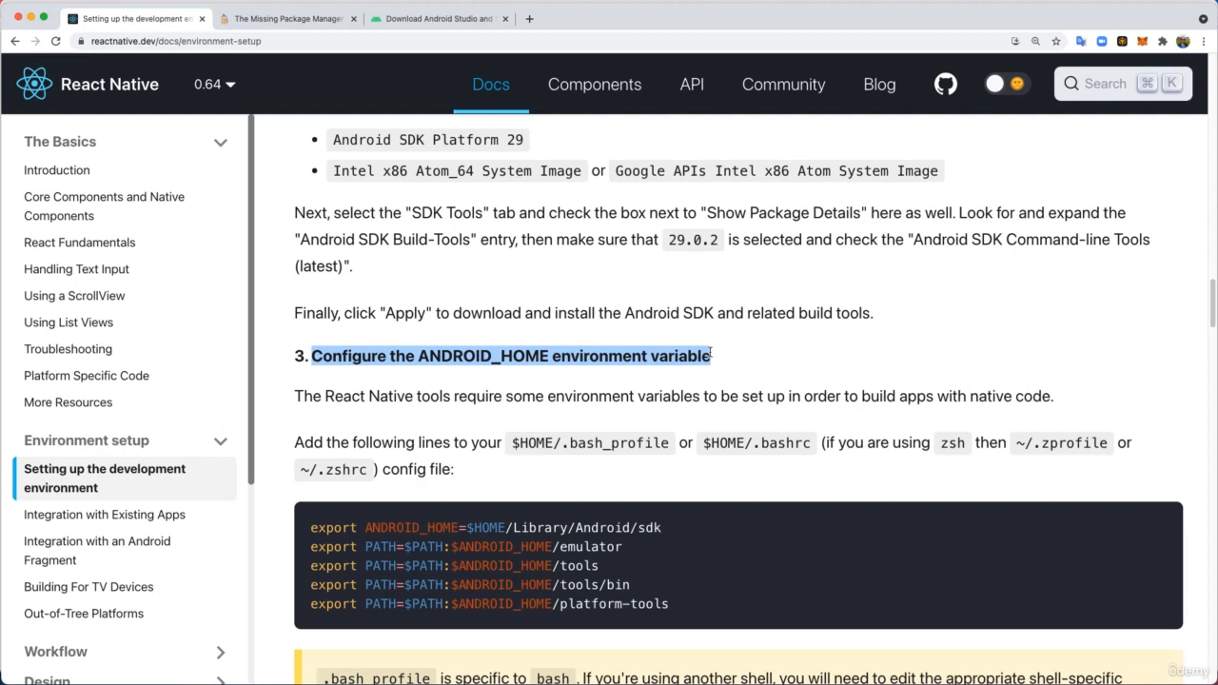
{"action": "scroll", "coordinate": [720, 279], "scroll_direction": "down", "scroll_amount": 4}
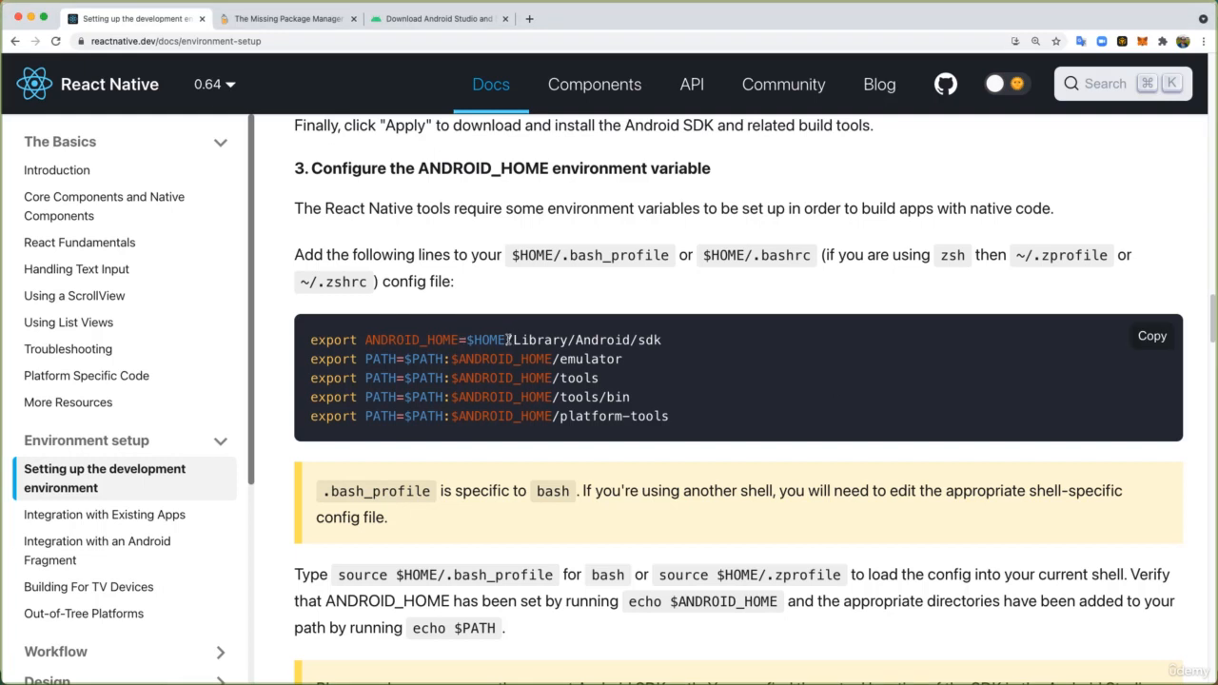
{"action": "left_click_drag", "start_coordinate": [662, 340], "coordinate": [463, 340]}
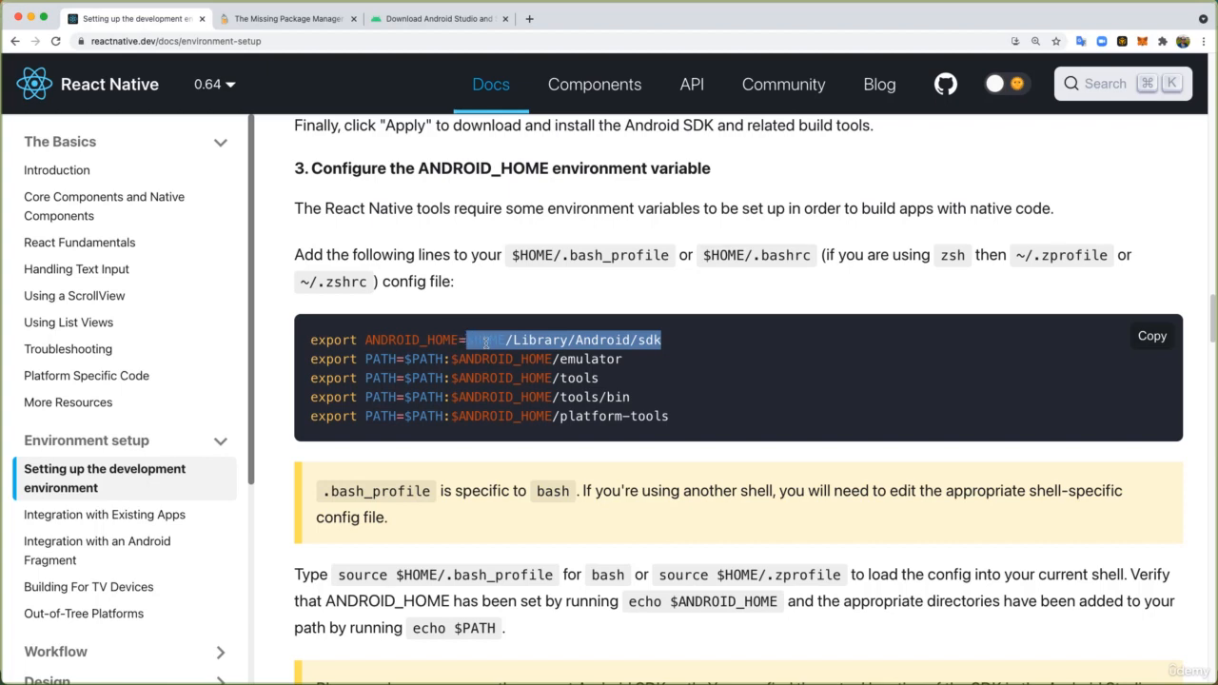
- In Finder, open the Library folder's Android/sdk folder to check the SDK location against the path in the guide
{"action": "left_click_drag", "start_coordinate": [1217, 87], "coordinate": [505, 117]}
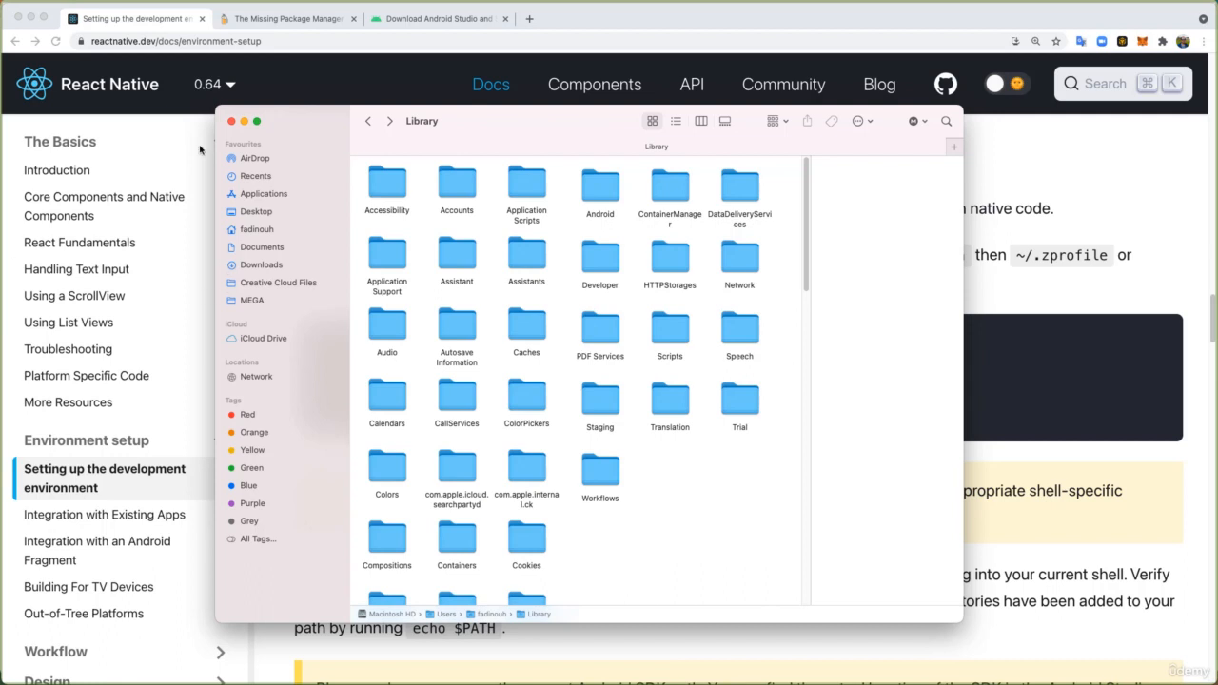
{"action": "left_click", "coordinate": [164, 0]}
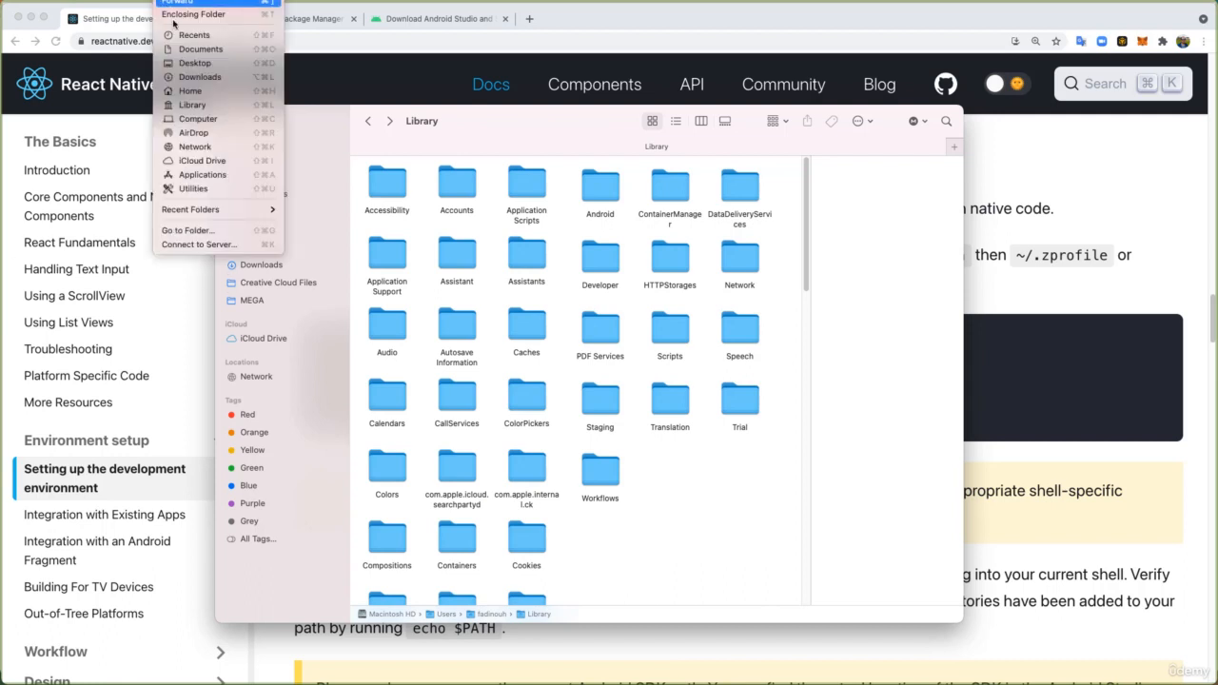
{"action": "left_click", "coordinate": [198, 108]}
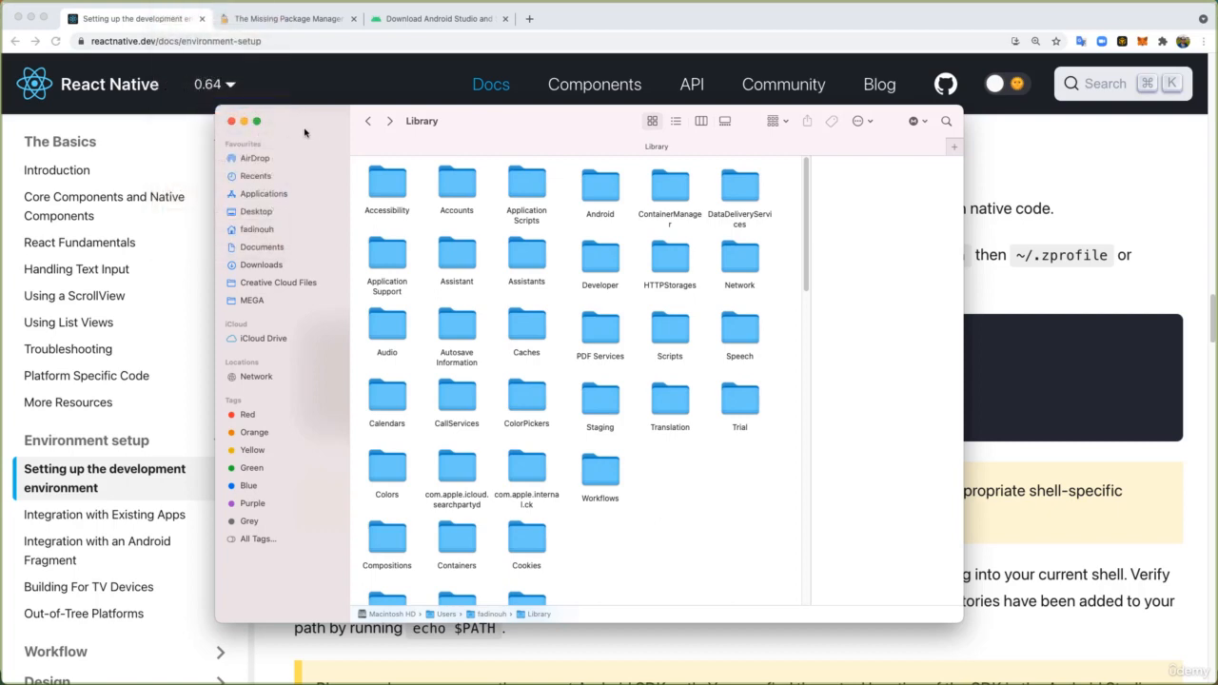
{"action": "left_click_drag", "start_coordinate": [315, 125], "coordinate": [360, 101]}
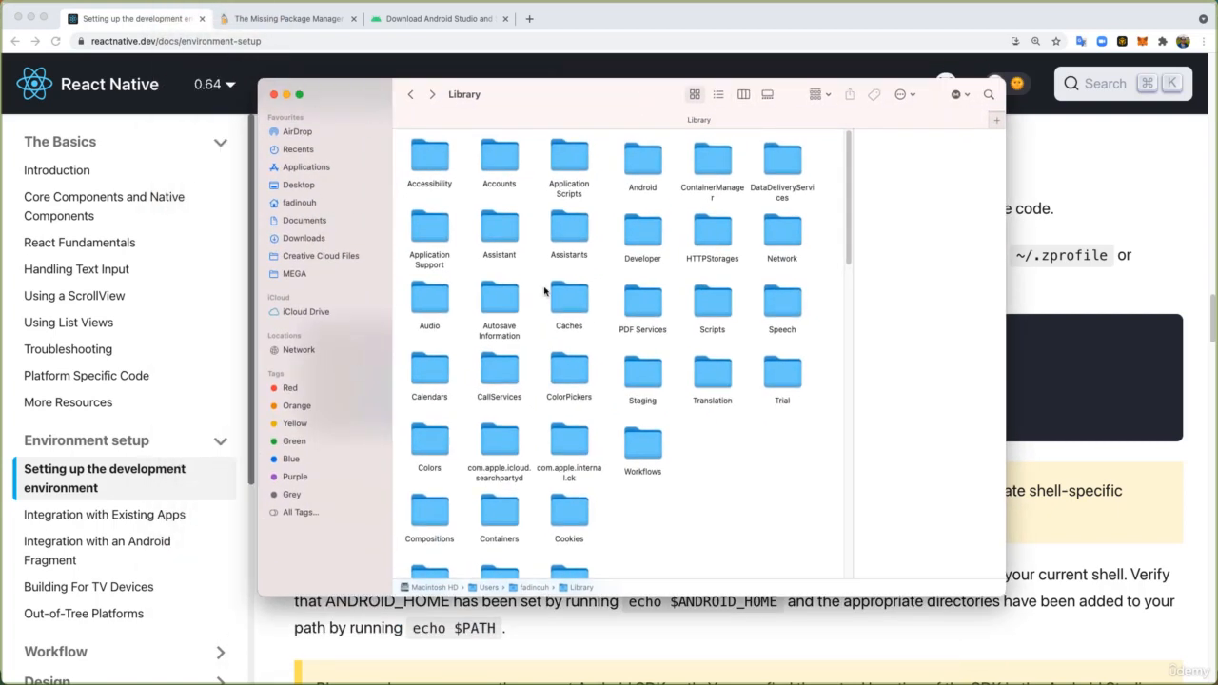
{"action": "left_click", "coordinate": [643, 164]}
{"action": "double_click", "coordinate": [651, 169]}
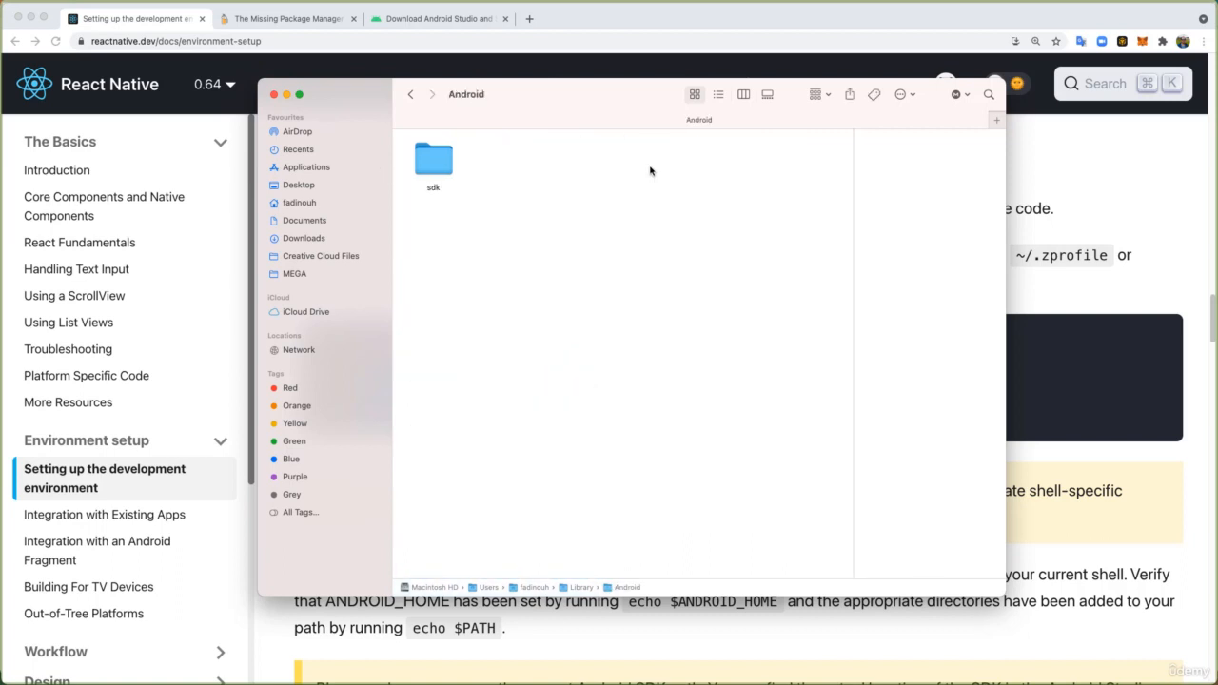
{"action": "double_click", "coordinate": [430, 164]}
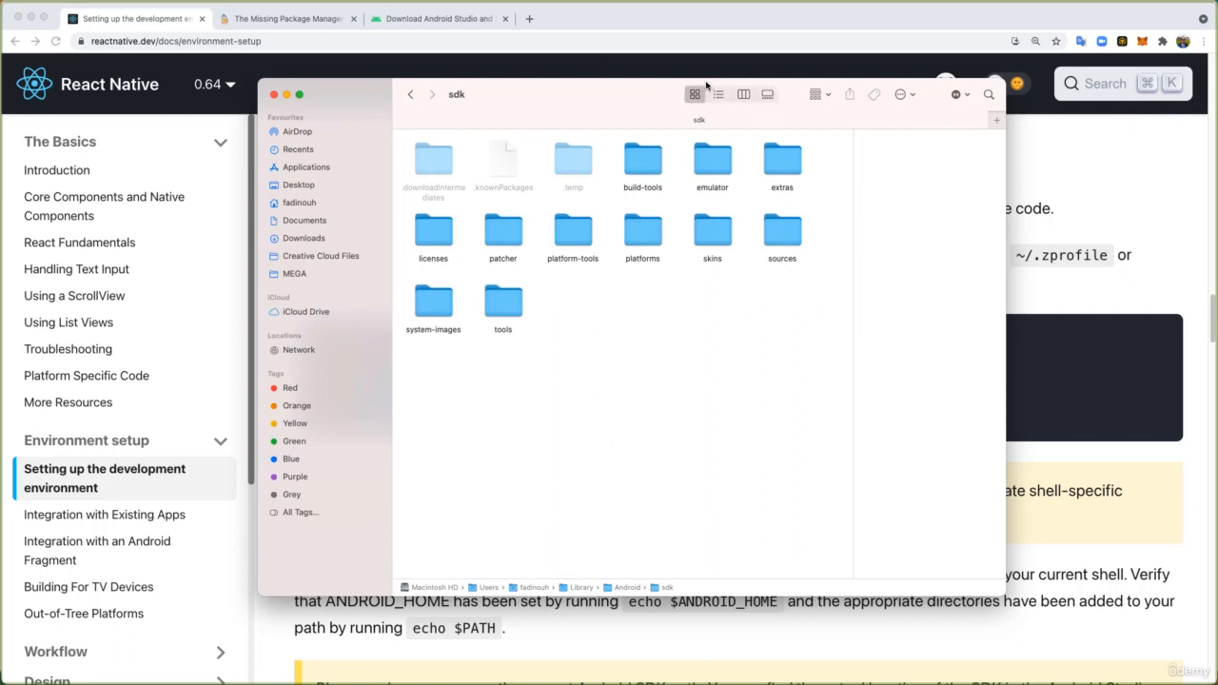
{"action": "left_click_drag", "start_coordinate": [505, 101], "coordinate": [975, 99]}
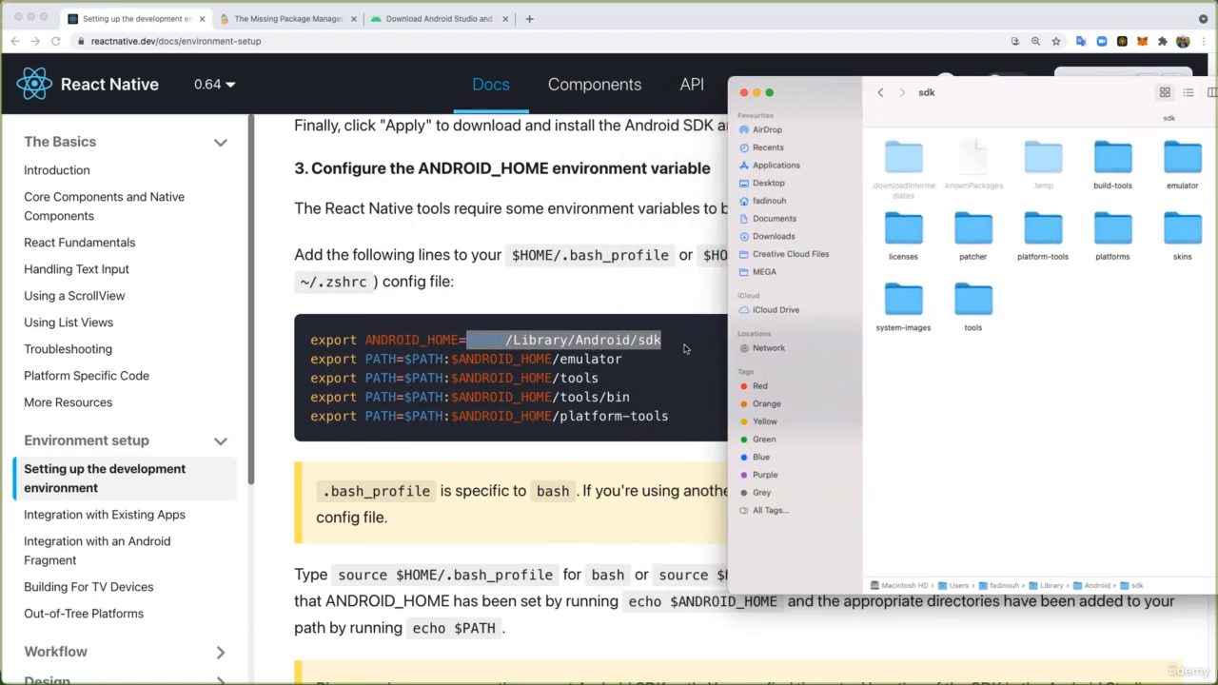
{"action": "left_click_drag", "start_coordinate": [858, 100], "coordinate": [1217, 129]}
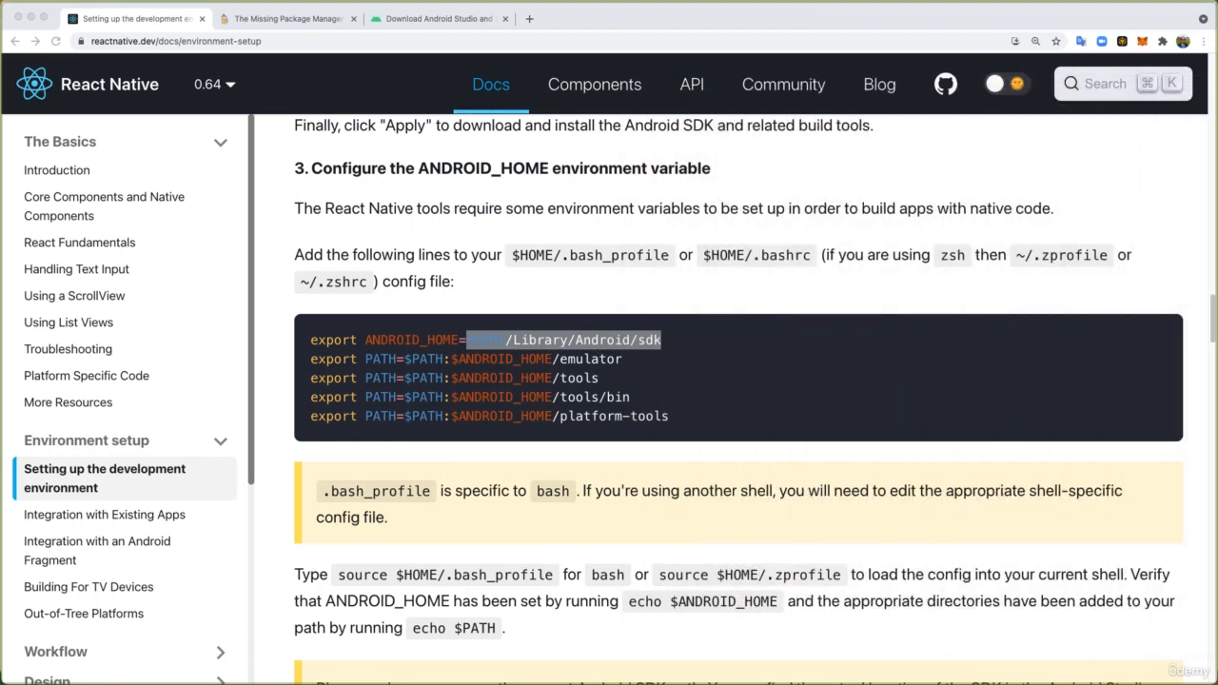
- Compare the guide's config file instructions with the earlier nano command for .bash_profile in Terminal
{"action": "left_click", "coordinate": [562, 281]}
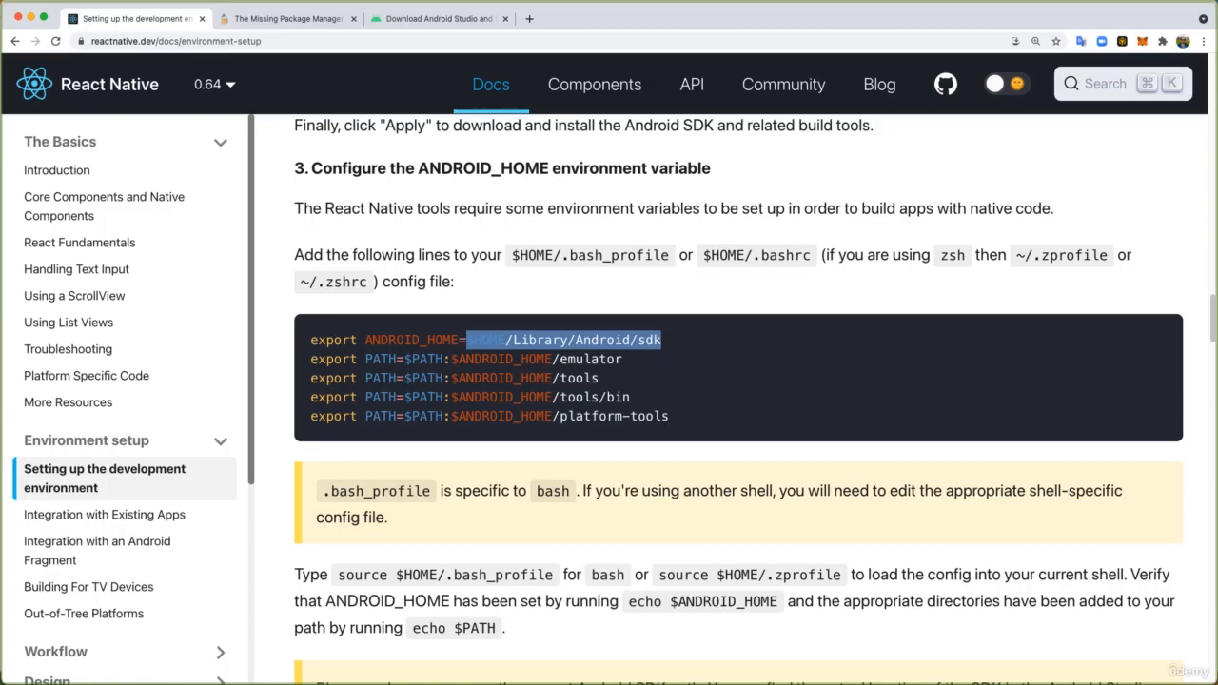
{"action": "key", "text": "super+Tab"}
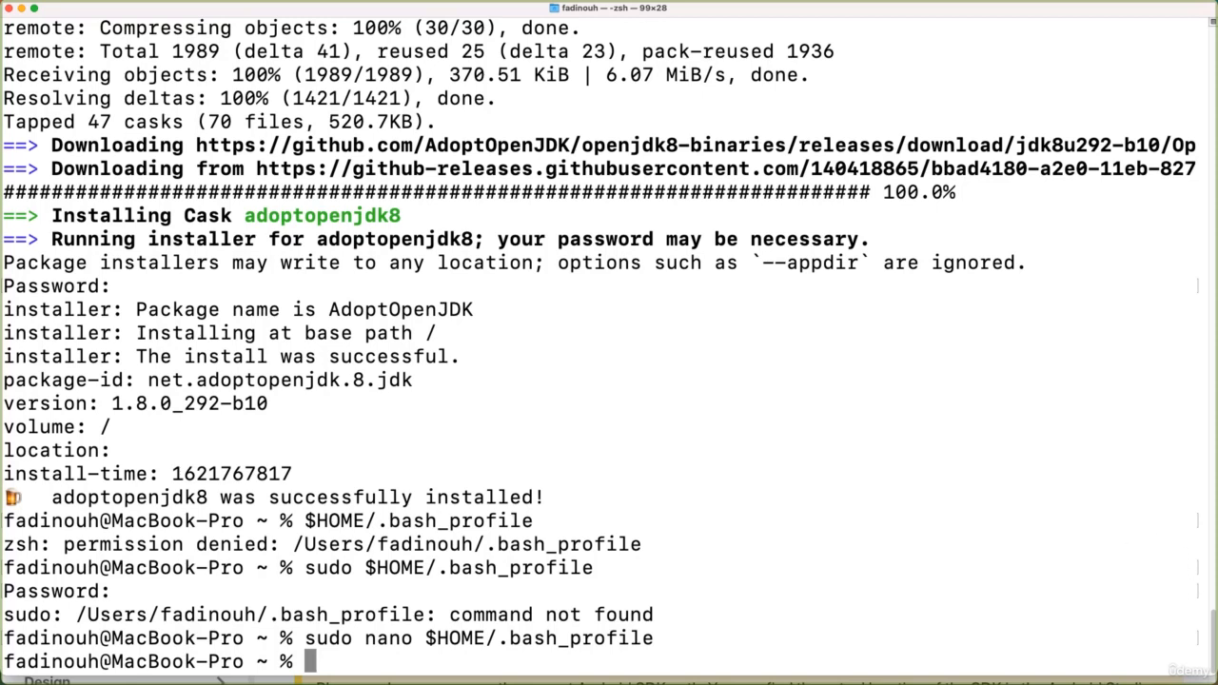
{"action": "key", "text": "super+w"}
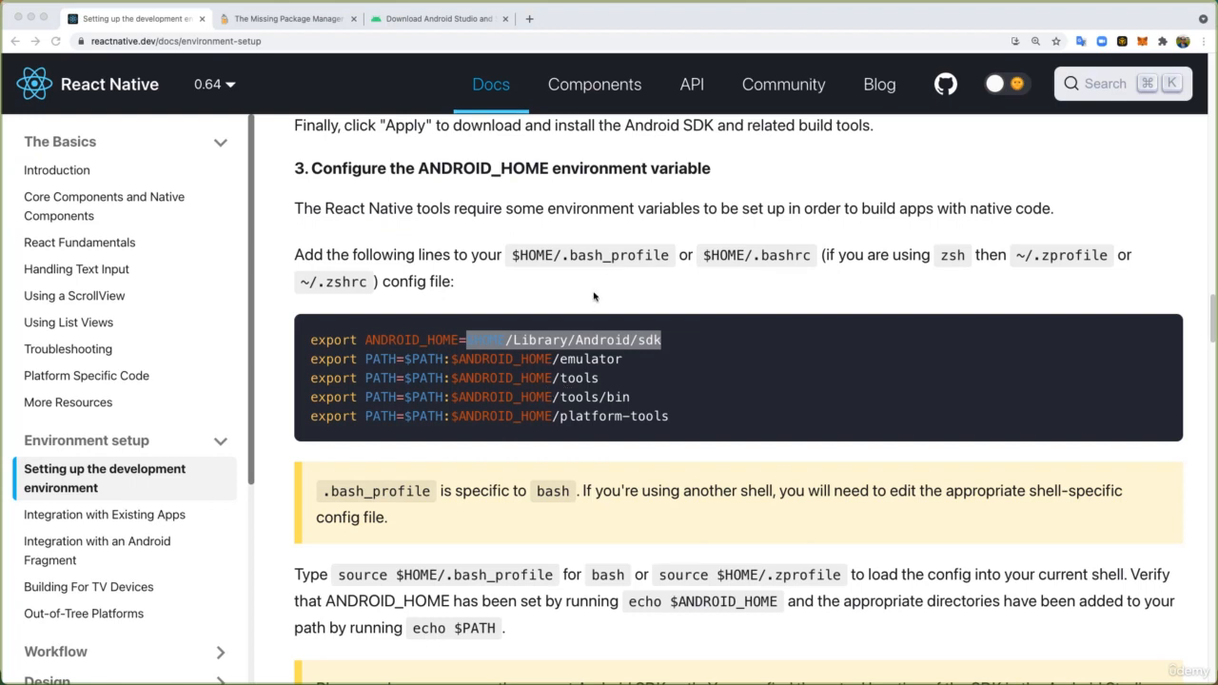
{"action": "left_click", "coordinate": [590, 257]}
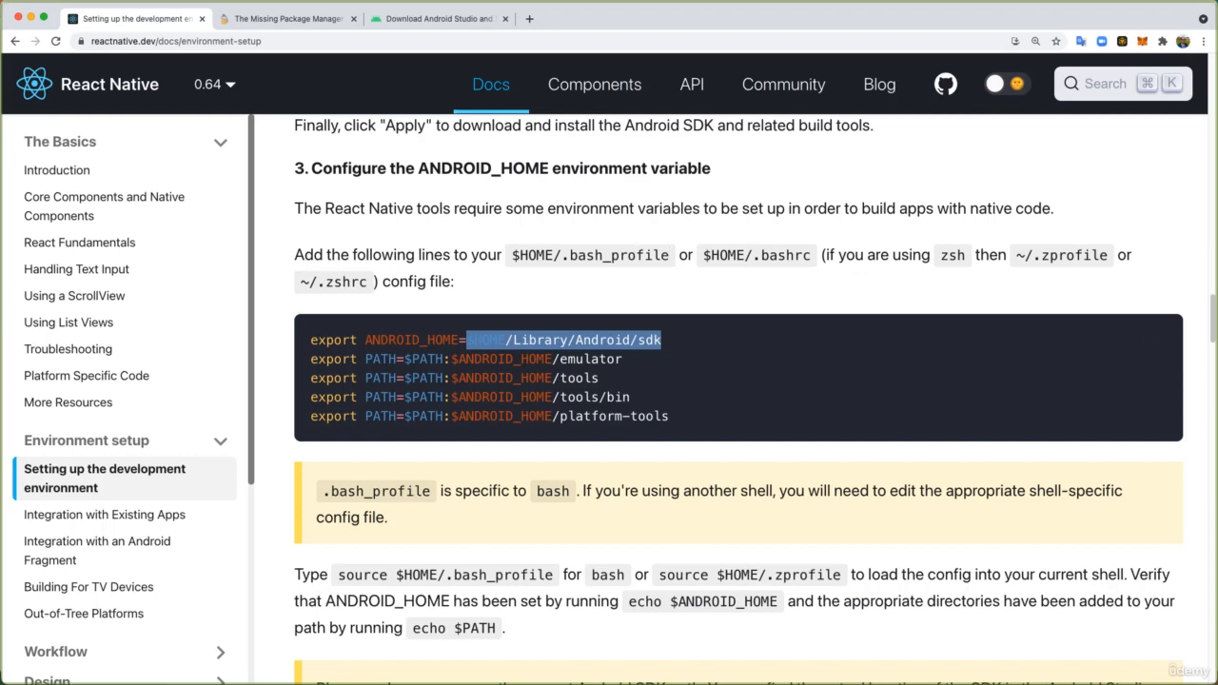
{"action": "key", "text": "super+Tab"}
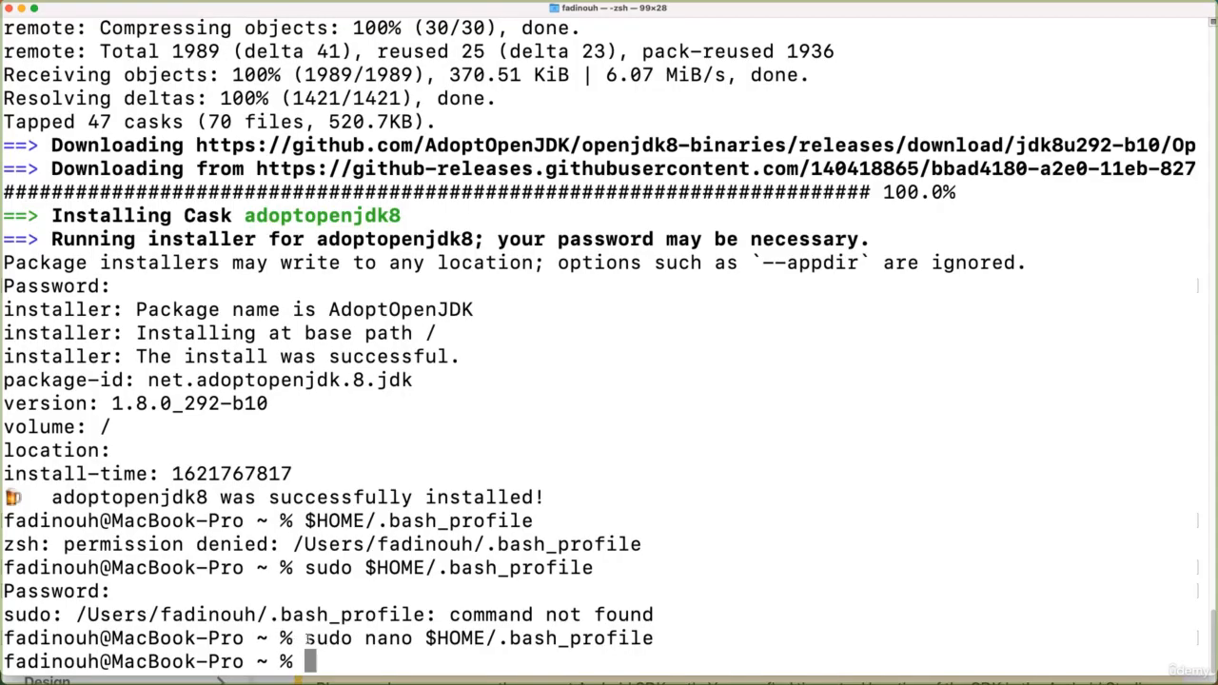
{"action": "left_click_drag", "start_coordinate": [307, 639], "coordinate": [647, 636]}
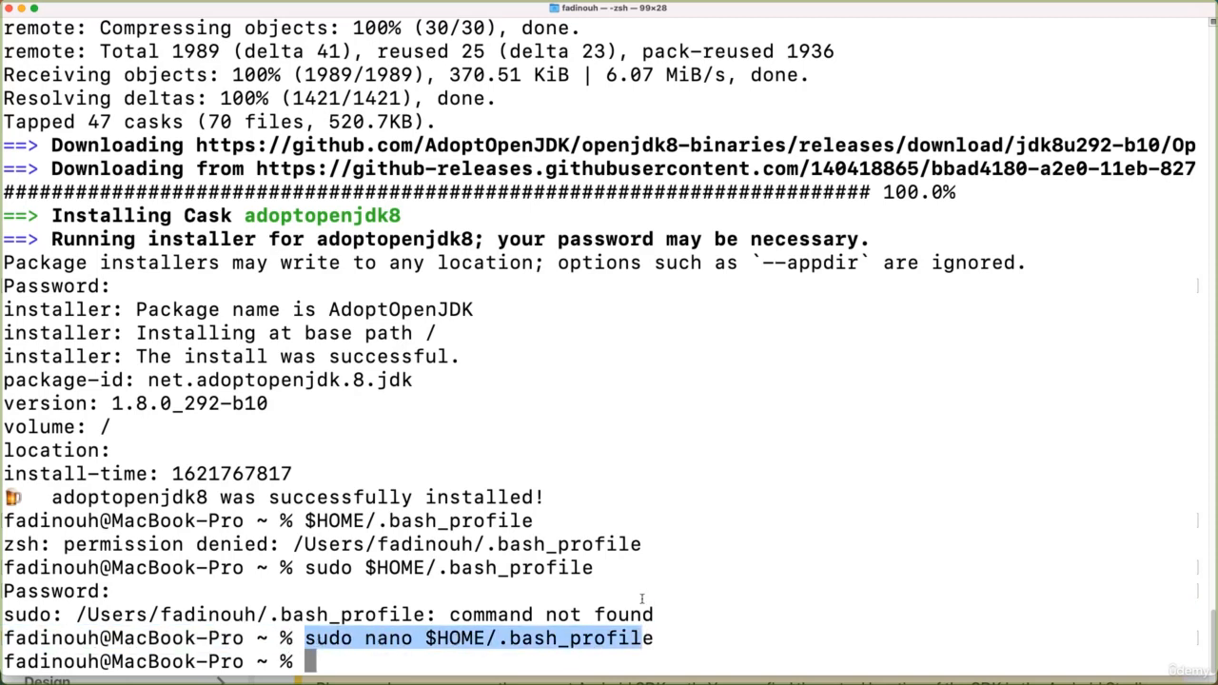
{"action": "left_click", "coordinate": [655, 624]}
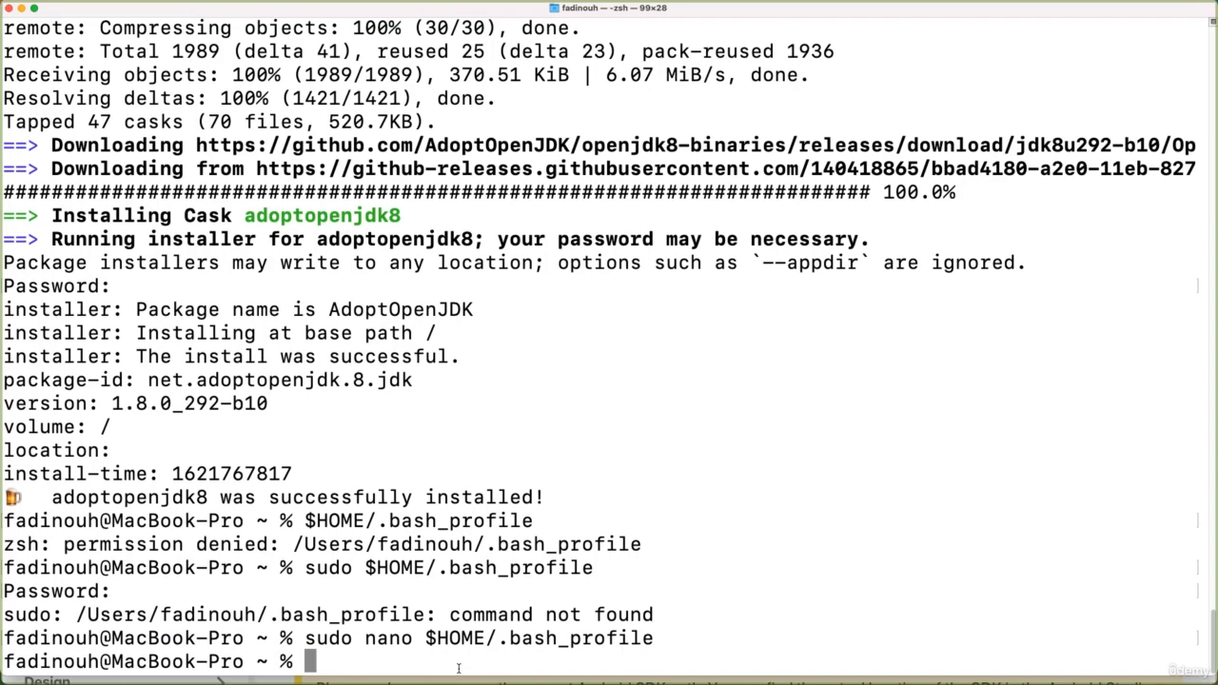
- Open the bash profile for editing by running sudo nano $HOME/.bash_profile
{"action": "key", "text": "Up"}
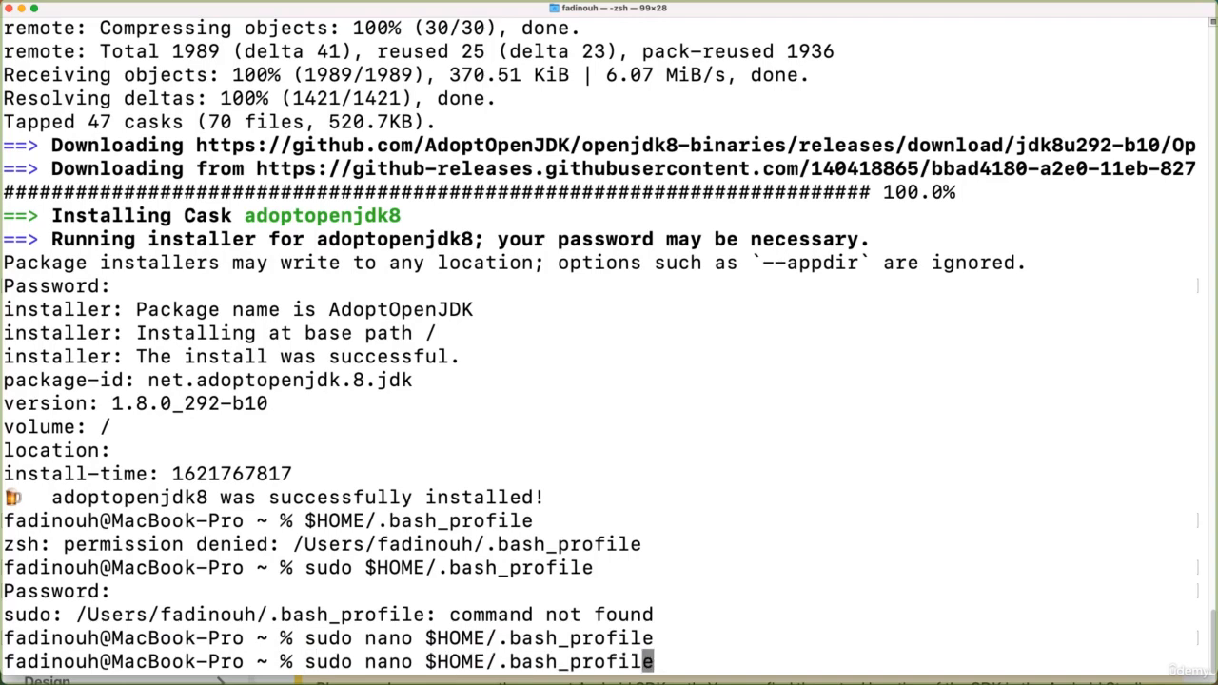
{"action": "key", "text": "Left"}
{"action": "key", "text": "Left"}
{"action": "key", "text": "Left"}
{"action": "key", "text": "Left"}
{"action": "key", "text": "Left"}
{"action": "key", "text": "Left"}
{"action": "key", "text": "Left"}
{"action": "key", "text": "Left"}
{"action": "key", "text": "Left"}
{"action": "key", "text": "Left"}
{"action": "key", "text": "Left"}
{"action": "key", "text": "Left"}
{"action": "key", "text": "Left"}
{"action": "key", "text": "Left"}
{"action": "key", "text": "Left"}
{"action": "key", "text": "Left"}
{"action": "key", "text": "Left"}
{"action": "key", "text": "Left"}
{"action": "key", "text": "Left"}
{"action": "key", "text": "Left"}
{"action": "key", "text": "BackSpace"}
{"action": "key", "text": "BackSpace"}
{"action": "key", "text": "BackSpace"}
{"action": "key", "text": "BackSpace"}
{"action": "key", "text": "BackSpace"}
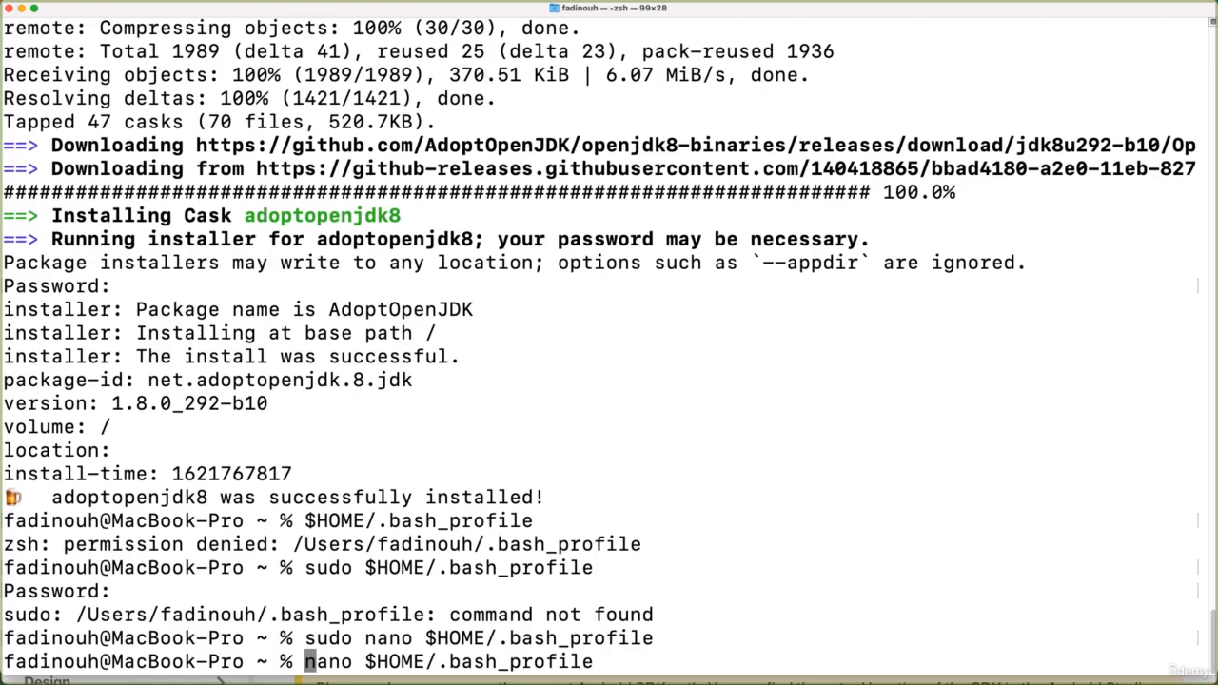
{"action": "type", "text": "sid"}
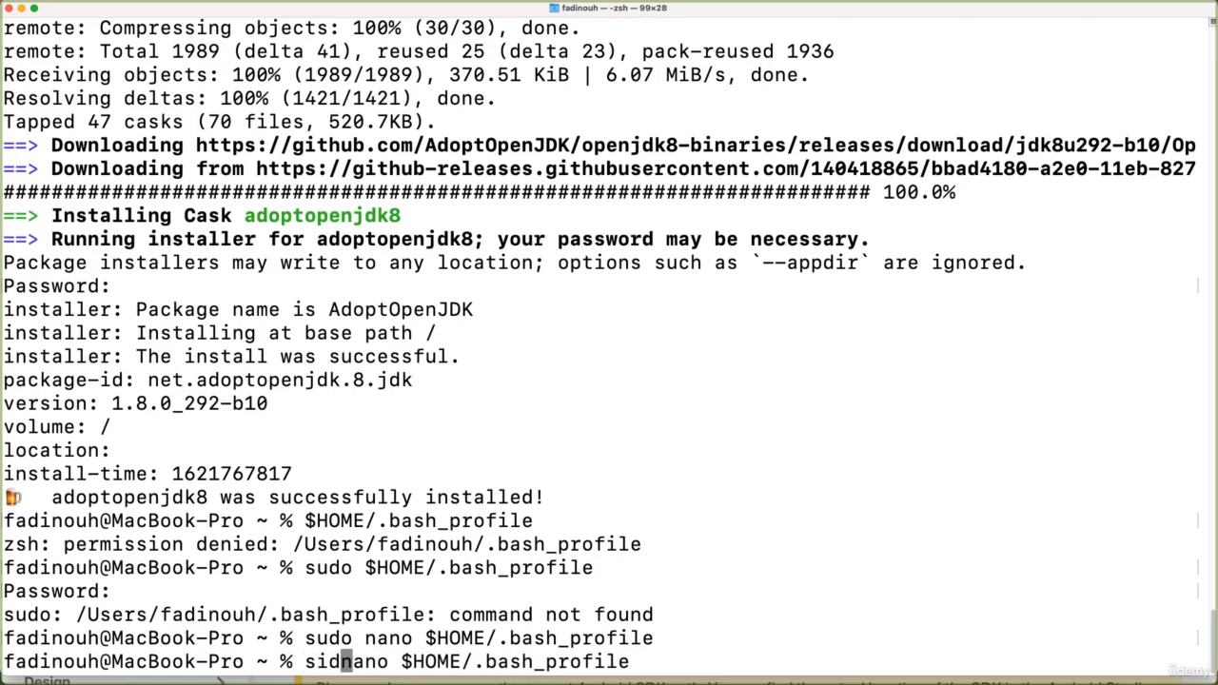
{"action": "type", "text": "udo"}
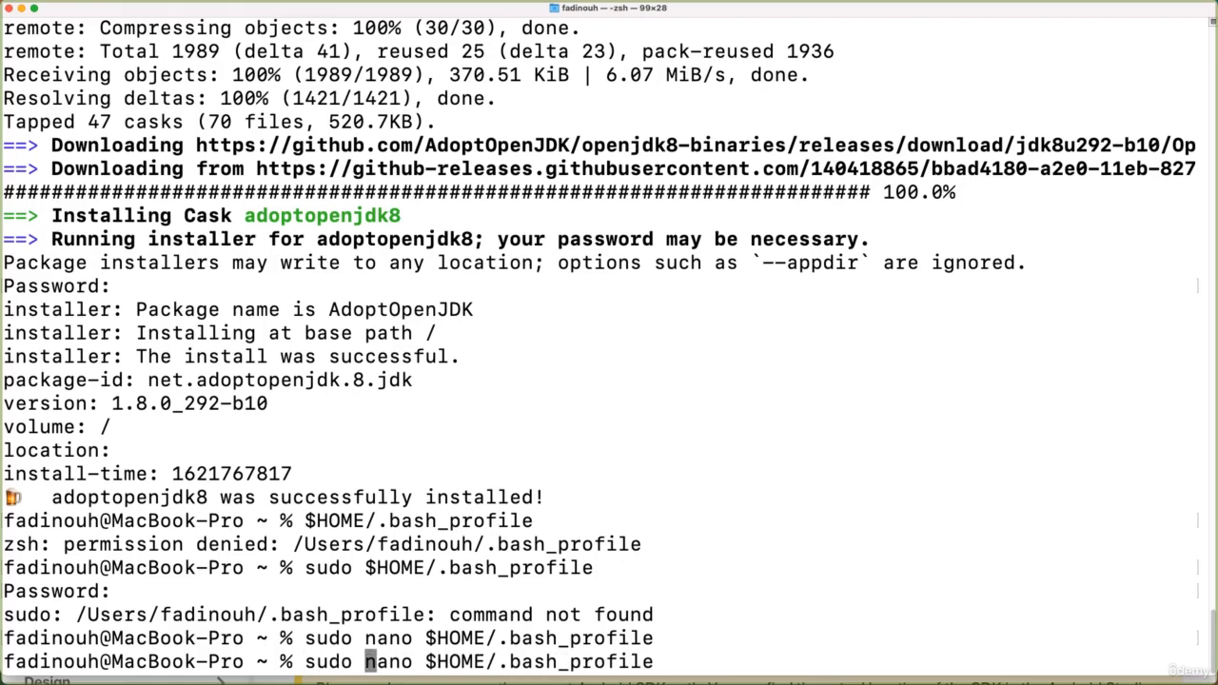
{"action": "key", "text": "Right"}
{"action": "key", "text": "Right"}
{"action": "key", "text": "Right"}
{"action": "key", "text": "Right"}
{"action": "key", "text": "Right"}
{"action": "key", "text": "Right"}
{"action": "key", "text": "Right"}
{"action": "key", "text": "Right"}
{"action": "key", "text": "Right"}
{"action": "key", "text": "Right"}
{"action": "key", "text": "Right"}
{"action": "key", "text": "Right"}
{"action": "key", "text": "Right"}
{"action": "key", "text": "Right"}
{"action": "key", "text": "Right"}
{"action": "key", "text": "Right"}
{"action": "key", "text": "Right"}
{"action": "key", "text": "Right"}
{"action": "key", "text": "Right"}
{"action": "key", "text": "Right"}
{"action": "key", "text": "Right"}
{"action": "key", "text": "Right"}
{"action": "key", "text": "Right"}
{"action": "key", "text": "Right"}
{"action": "key", "text": "Return"}
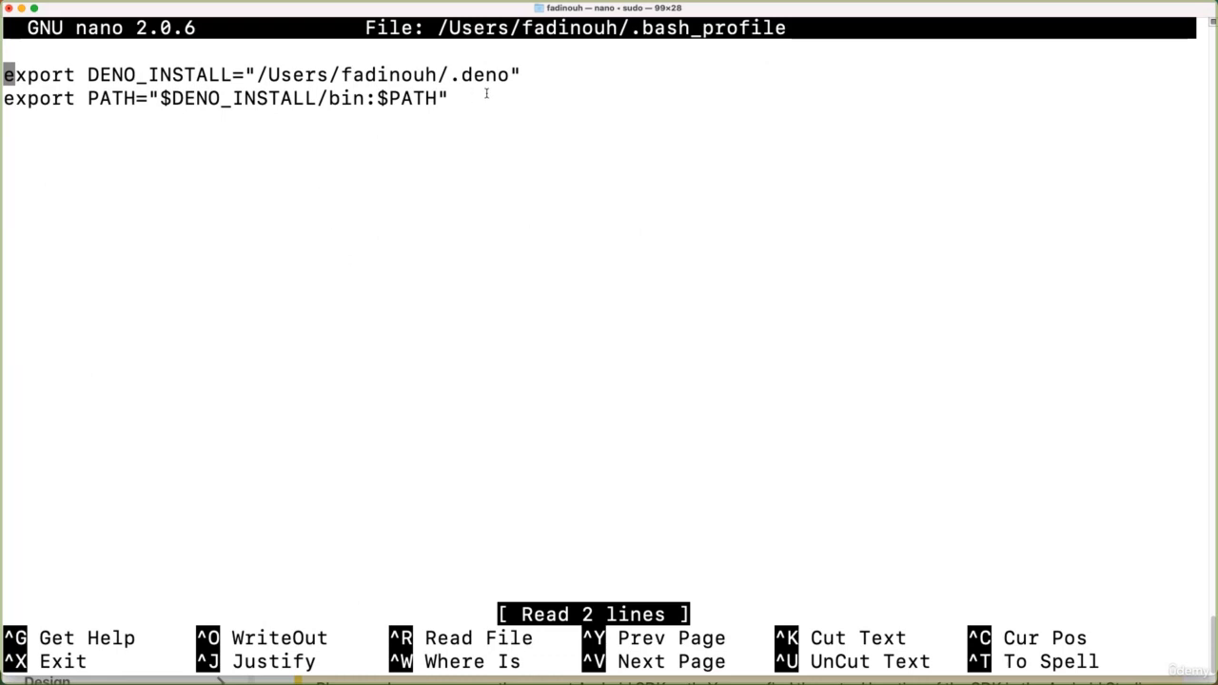
- Copy the guide's five ANDROID_HOME and PATH export lines and paste them below the existing lines in .bash_profile
{"action": "key", "text": "Down"}
{"action": "key", "text": "Down"}
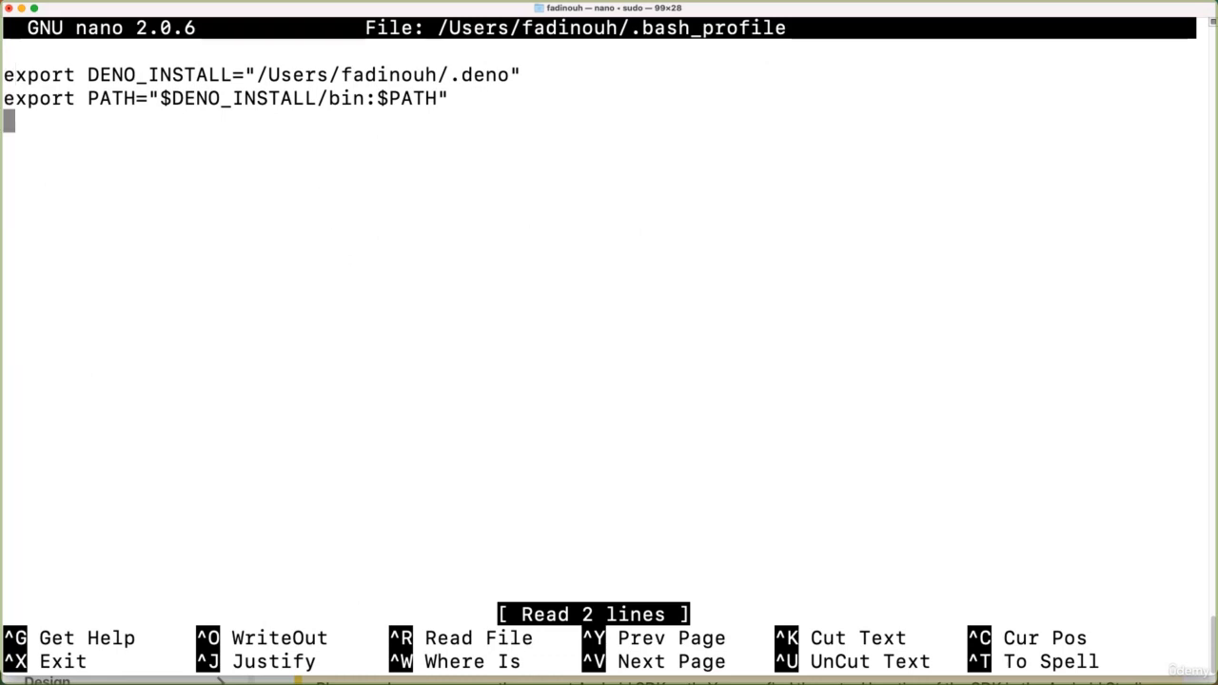
{"action": "key", "text": "super+Tab"}
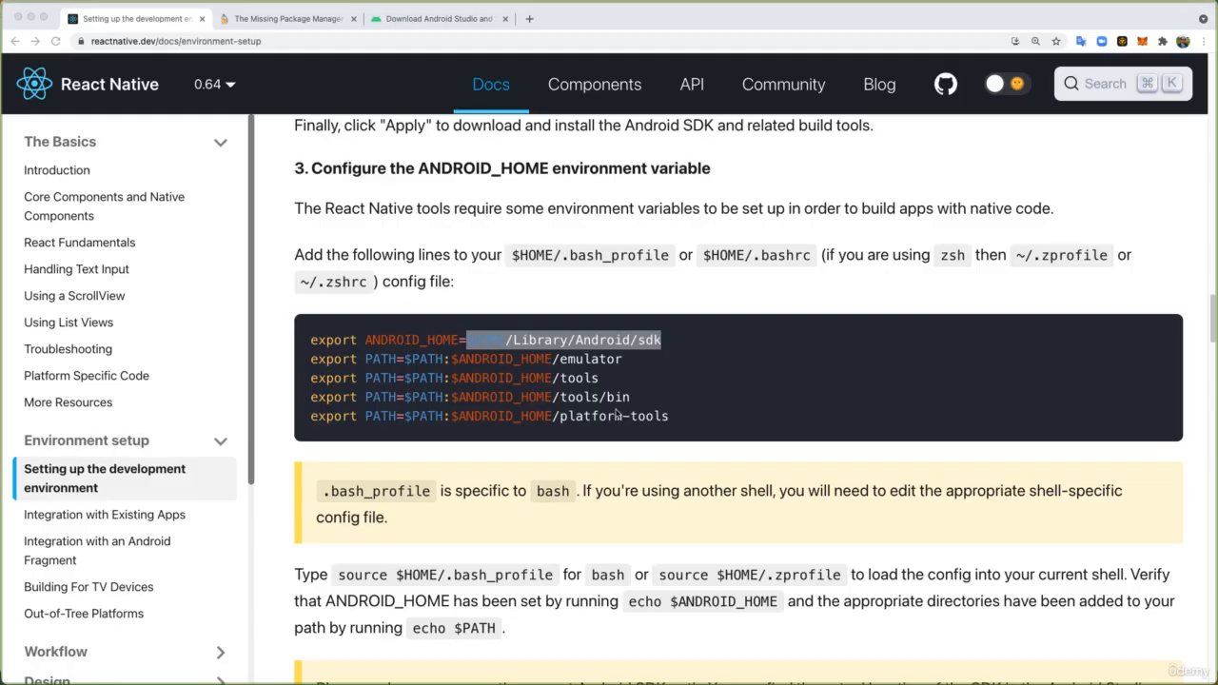
{"action": "left_click_drag", "start_coordinate": [717, 424], "coordinate": [309, 342]}
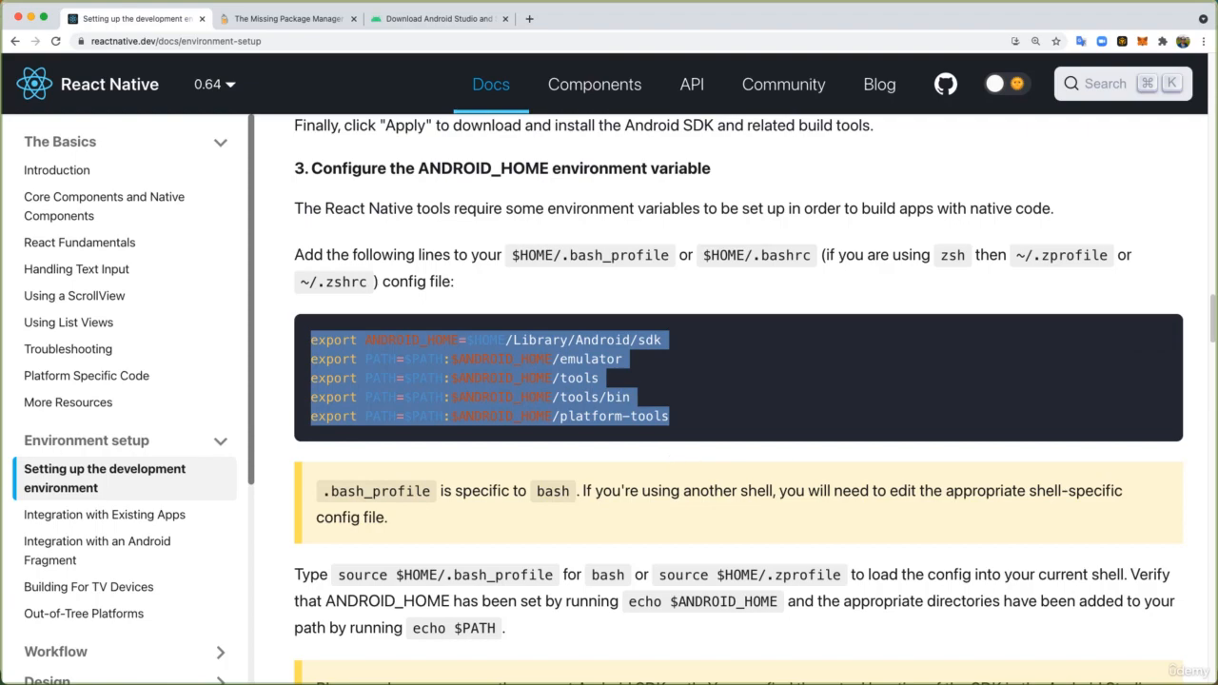
{"action": "key", "text": "super+c"}
{"action": "key", "text": "super+Tab"}
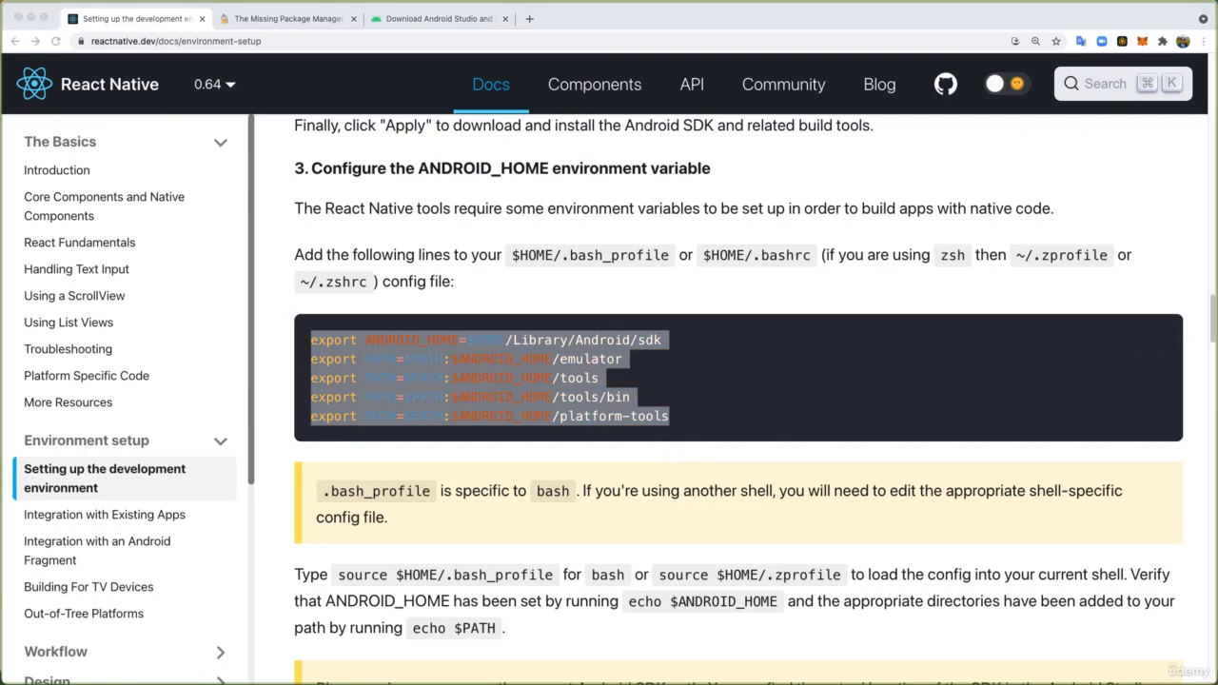
{"action": "key", "text": "super+v"}
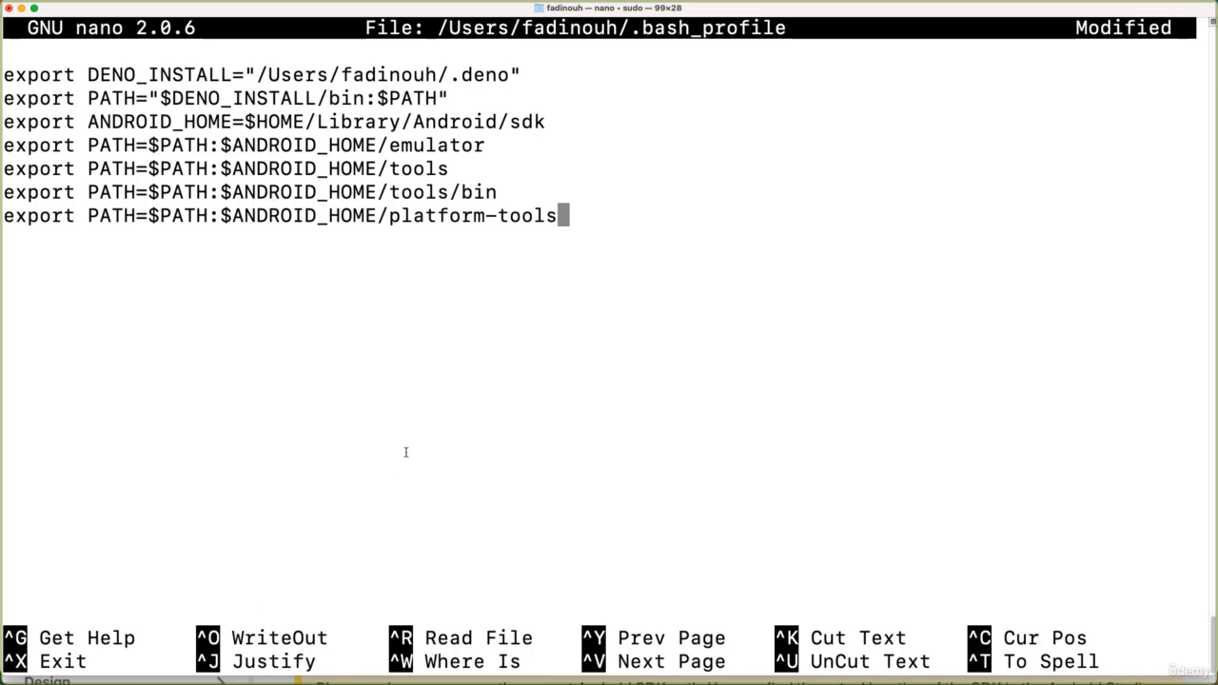
- Save the added export lines to .bash_profile under the same file name and exit nano
{"action": "key", "text": "ctrl+x"}
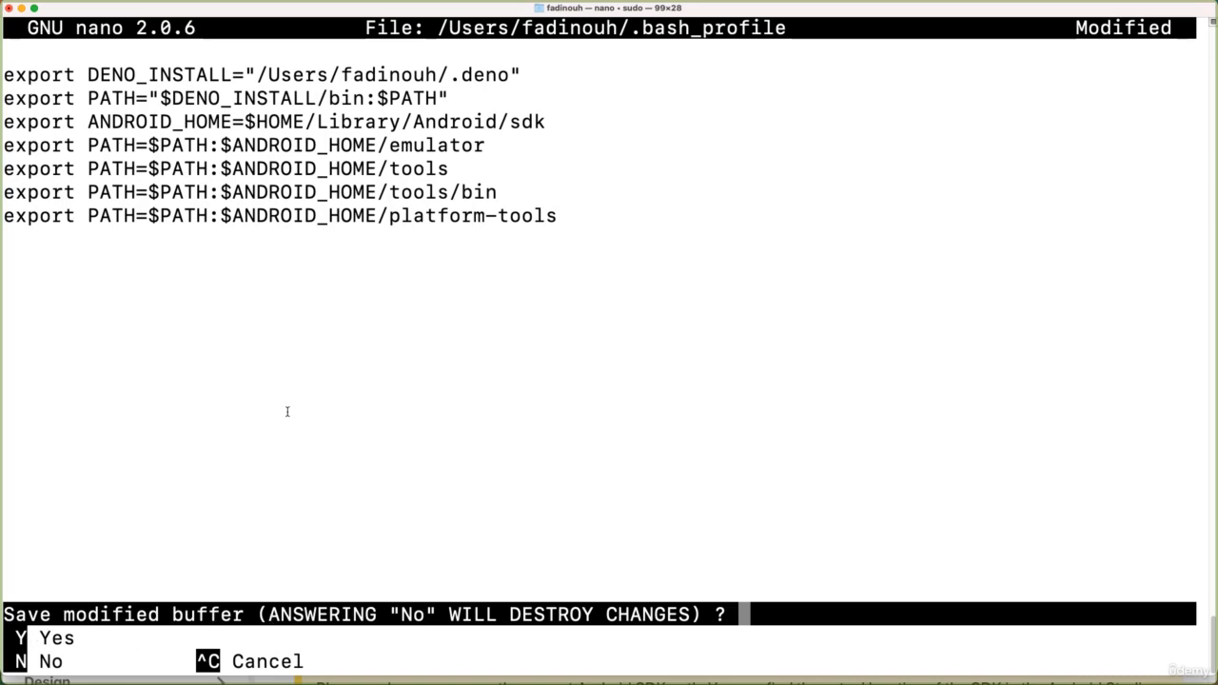
{"action": "key", "text": "y"}
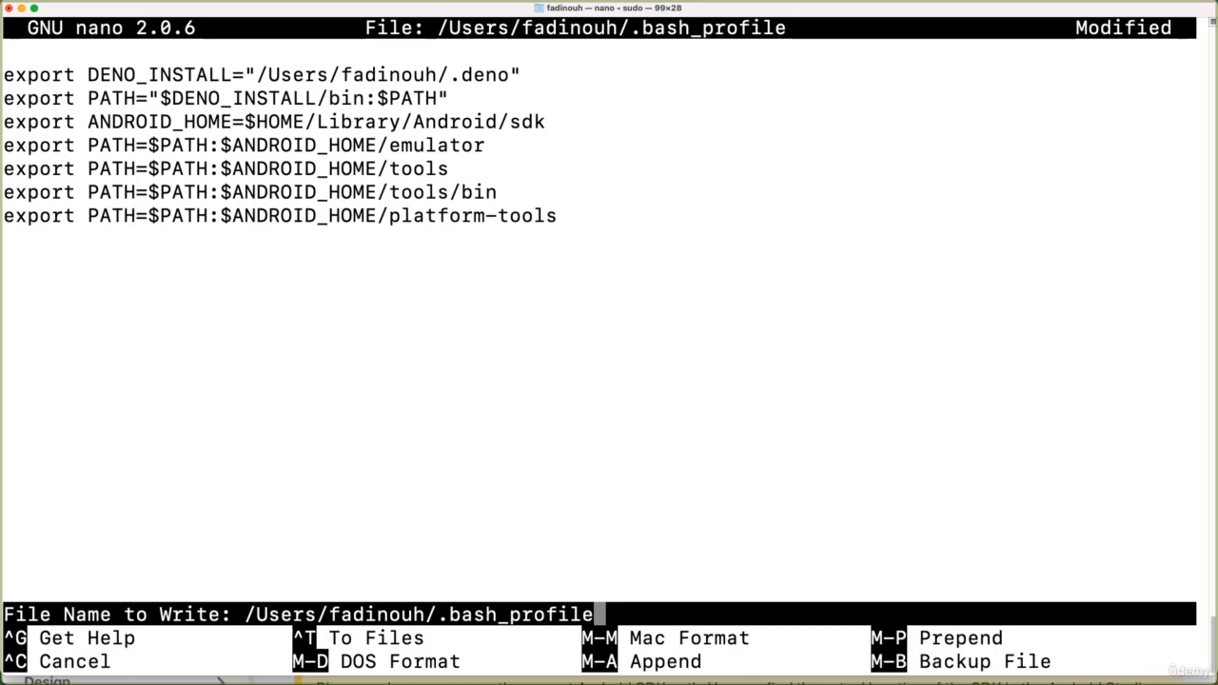
{"action": "key", "text": "Return"}
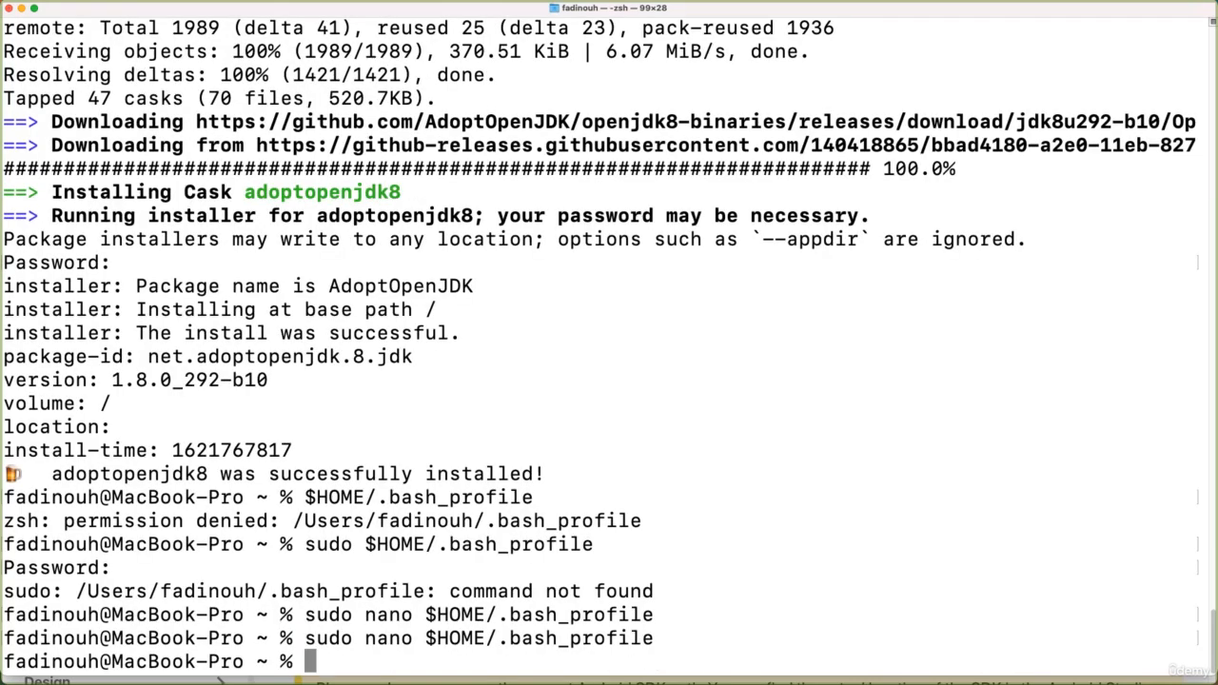
- Reopen the bash profile by running sudo nano $HOME/.bash_profile, check the saved export lines, and close it
{"action": "key", "text": "Up"}
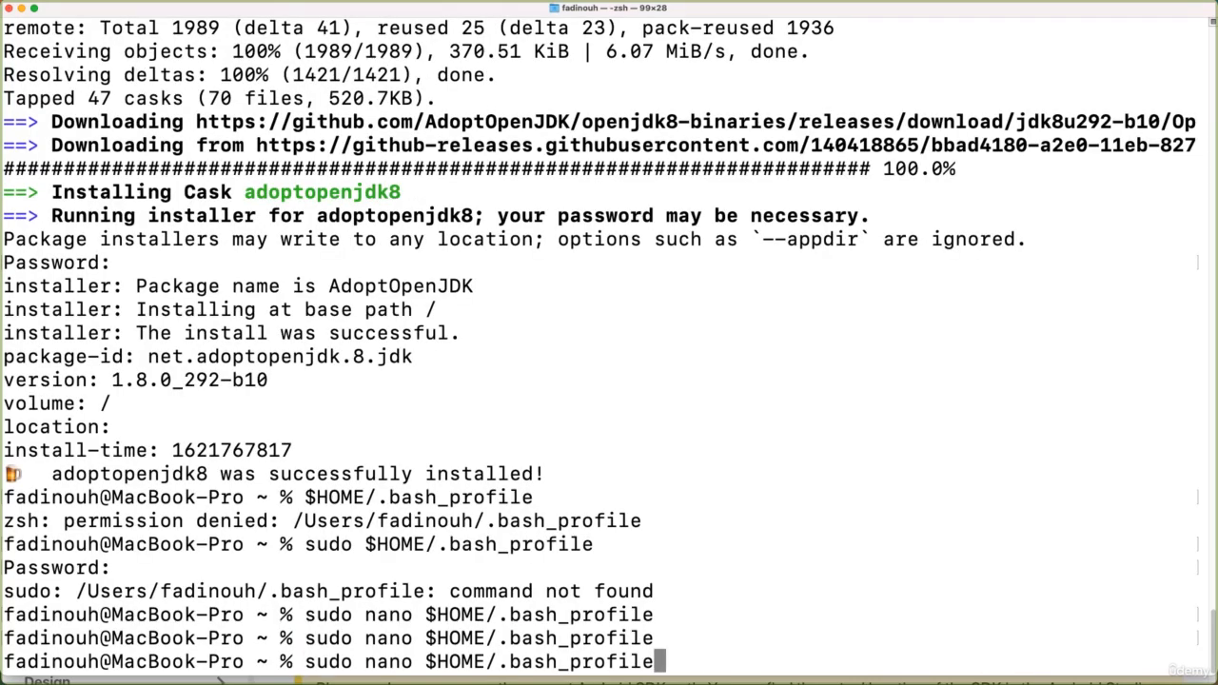
{"action": "key", "text": "Return"}
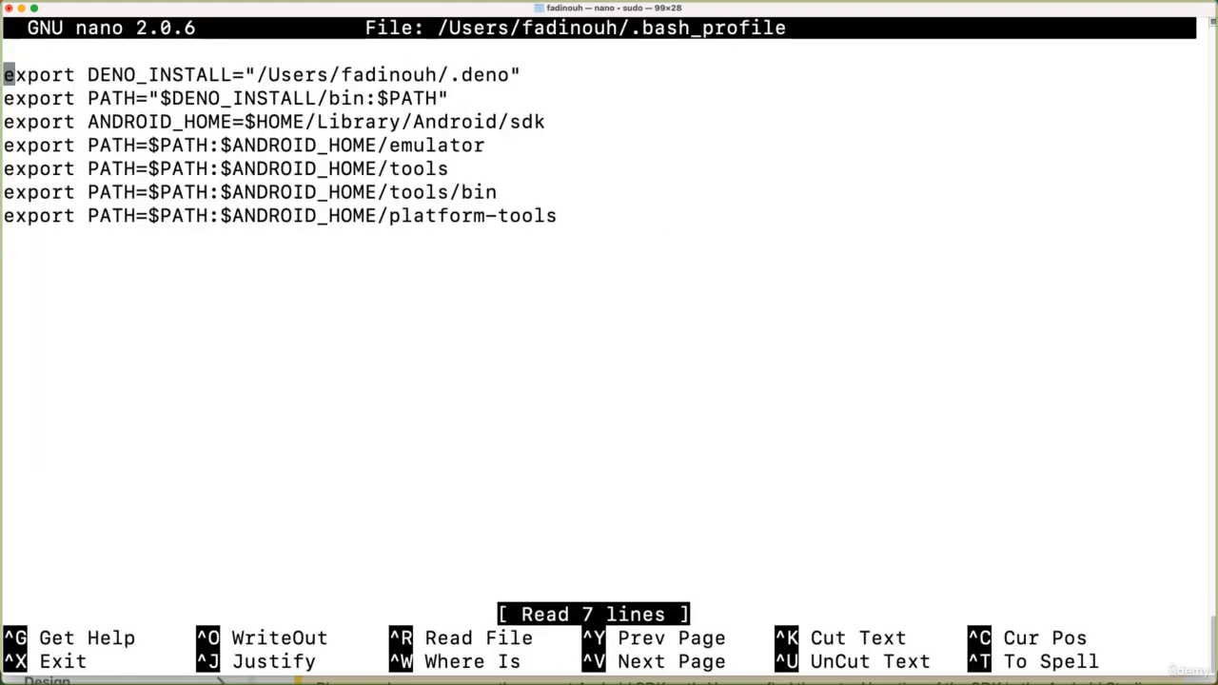
{"action": "key", "text": "ctrl+x"}
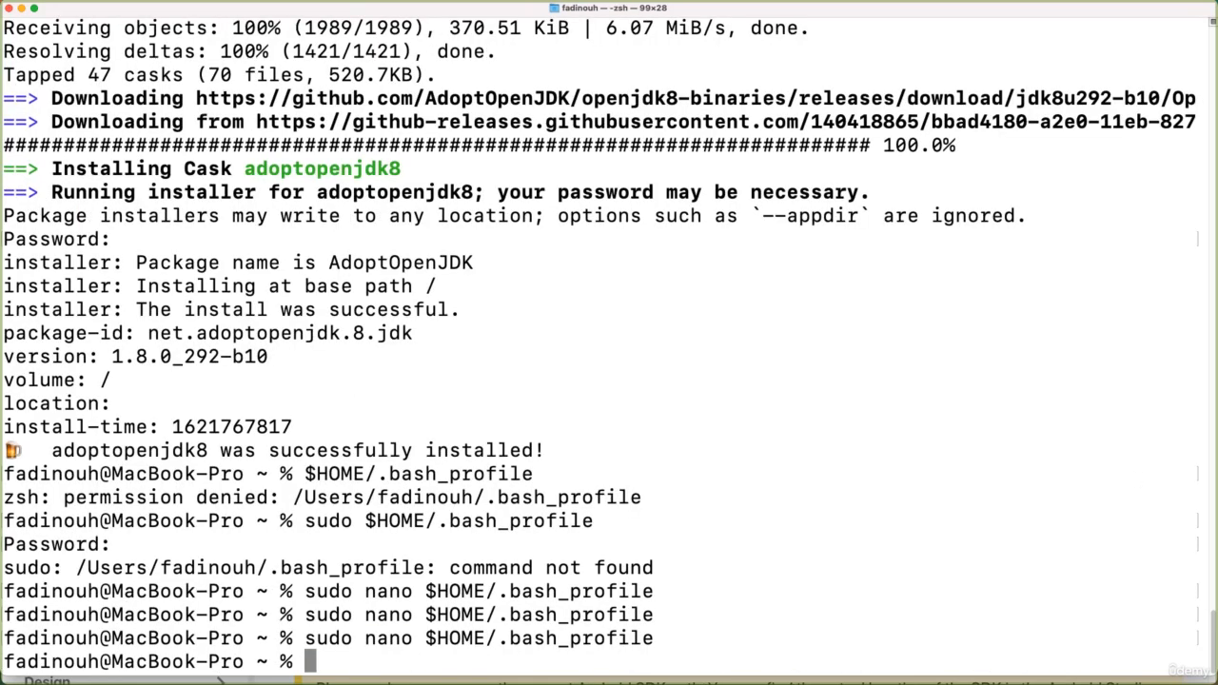
- Copy the zsh config path ~/.zprofile from the guide and open that file in Terminal by running sudo nano ~/.zprofile
{"action": "key", "text": "super+w"}
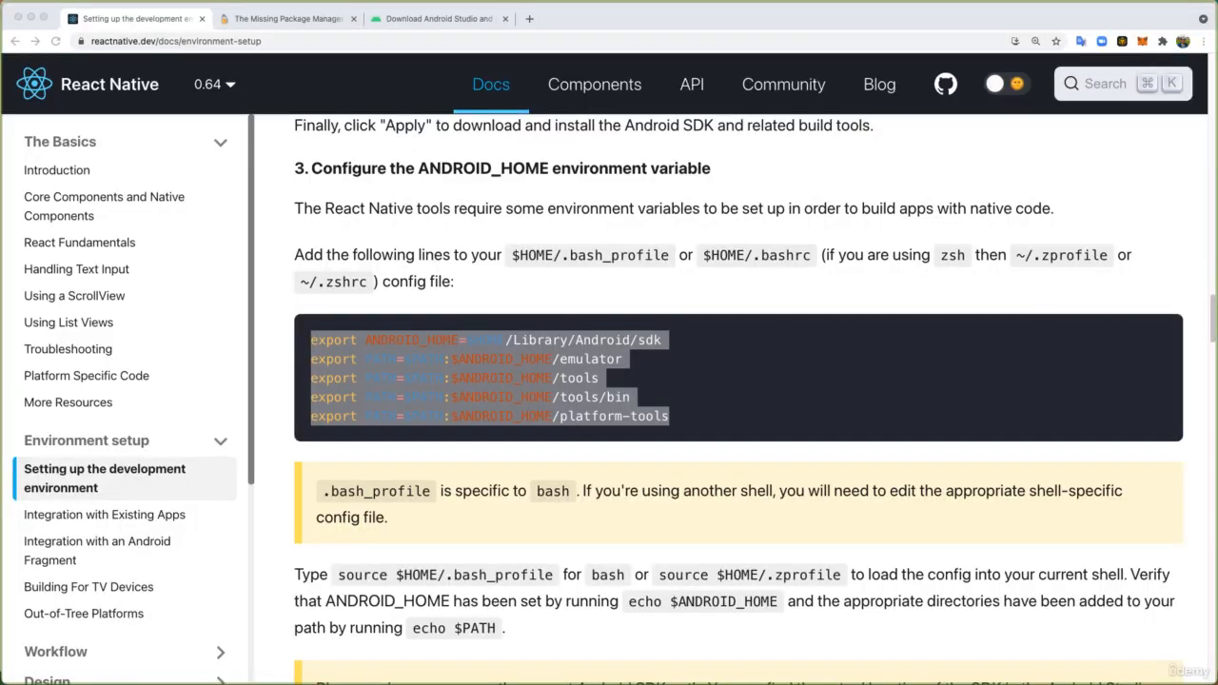
{"action": "left_click", "coordinate": [556, 494]}
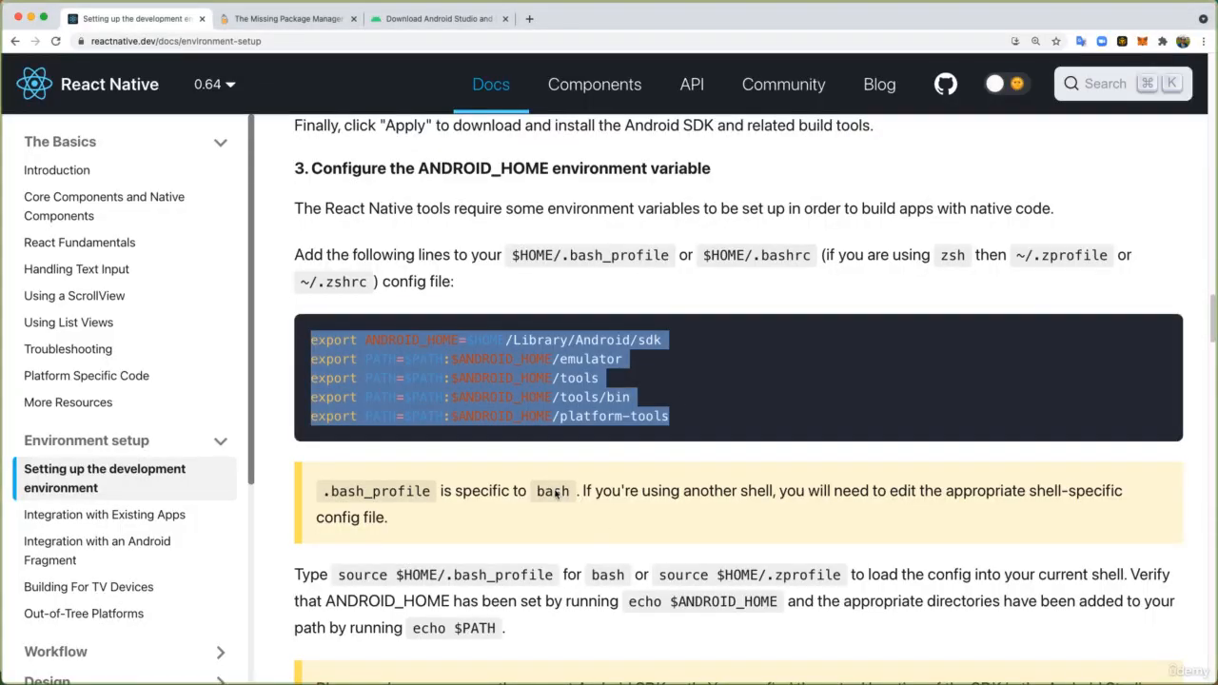
{"action": "left_click", "coordinate": [780, 268]}
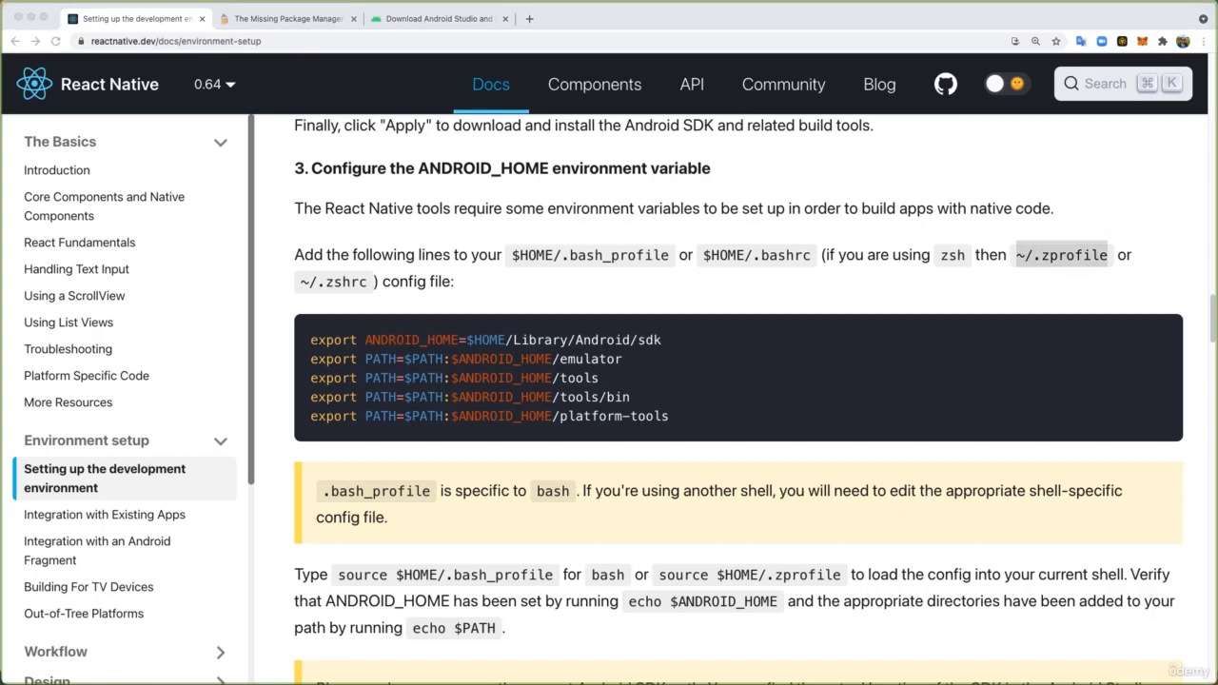
{"action": "left_click", "coordinate": [885, 682]}
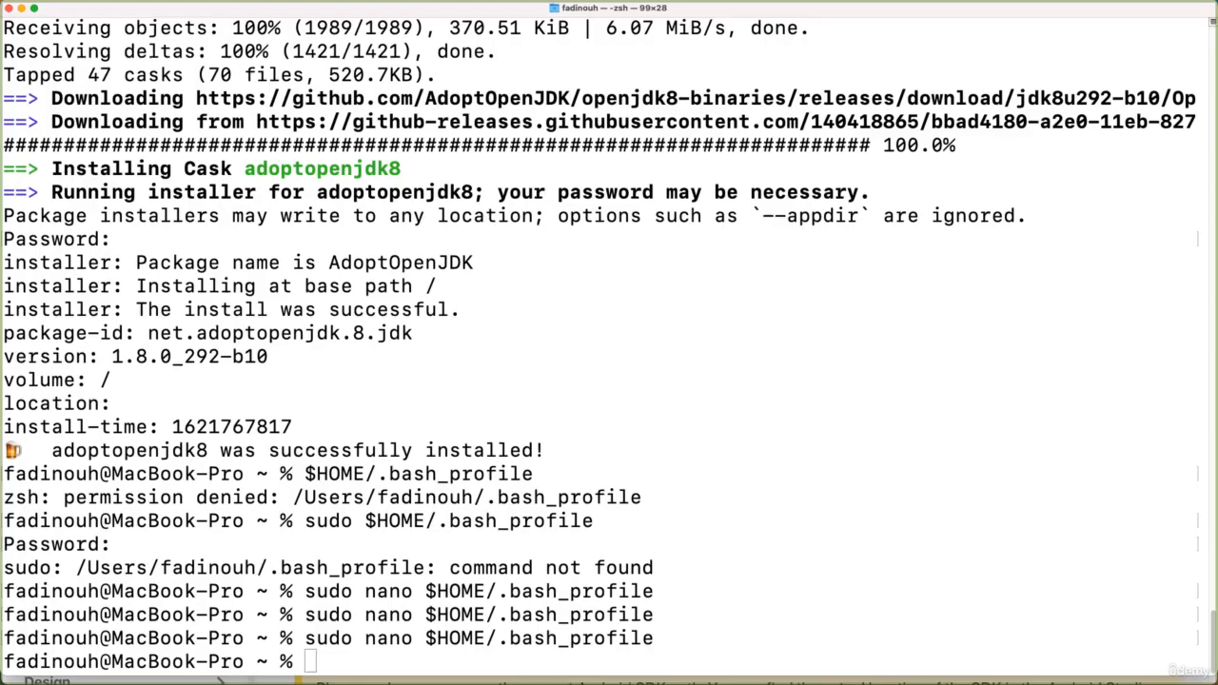
{"action": "key", "text": "Up"}
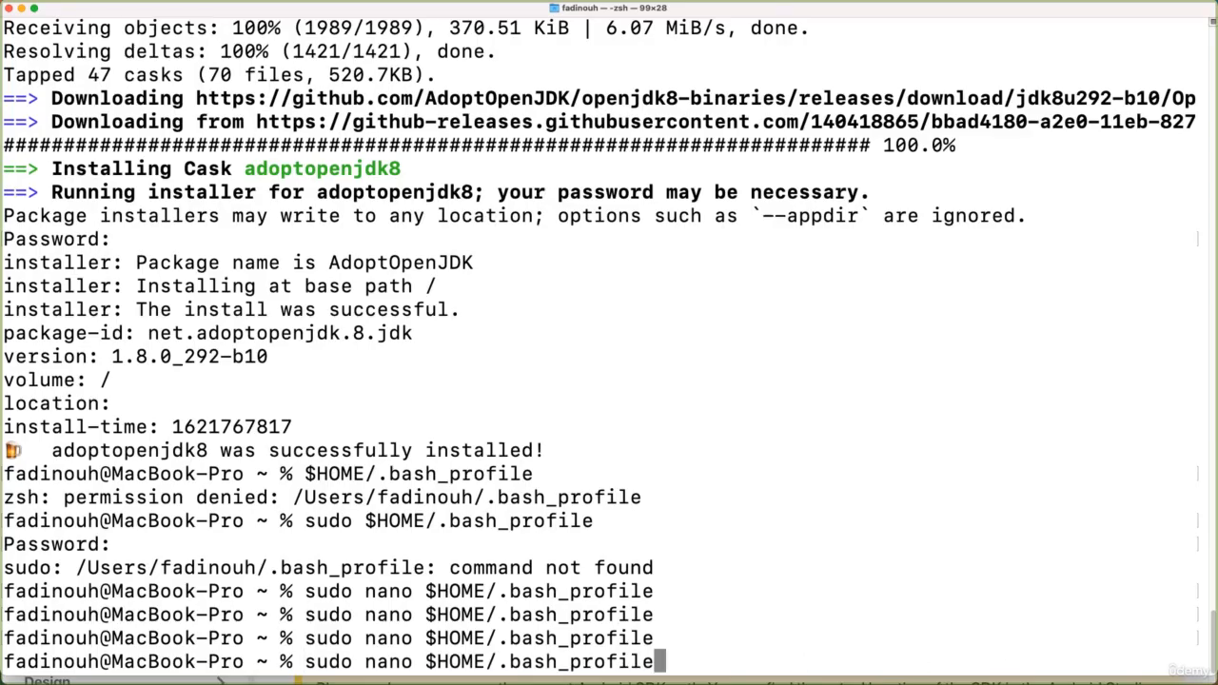
{"action": "key", "text": "BackSpace"}
{"action": "key", "text": "BackSpace"}
{"action": "key", "text": "BackSpace"}
{"action": "key", "text": "BackSpace"}
{"action": "key", "text": "BackSpace"}
{"action": "key", "text": "BackSpace"}
{"action": "key", "text": "BackSpace"}
{"action": "key", "text": "BackSpace"}
{"action": "key", "text": "BackSpace"}
{"action": "key", "text": "BackSpace"}
{"action": "key", "text": "BackSpace"}
{"action": "key", "text": "BackSpace"}
{"action": "key", "text": "BackSpace"}
{"action": "key", "text": "BackSpace"}
{"action": "key", "text": "BackSpace"}
{"action": "key", "text": "BackSpace"}
{"action": "key", "text": "BackSpace"}
{"action": "key", "text": "BackSpace"}
{"action": "key", "text": "BackSpace"}
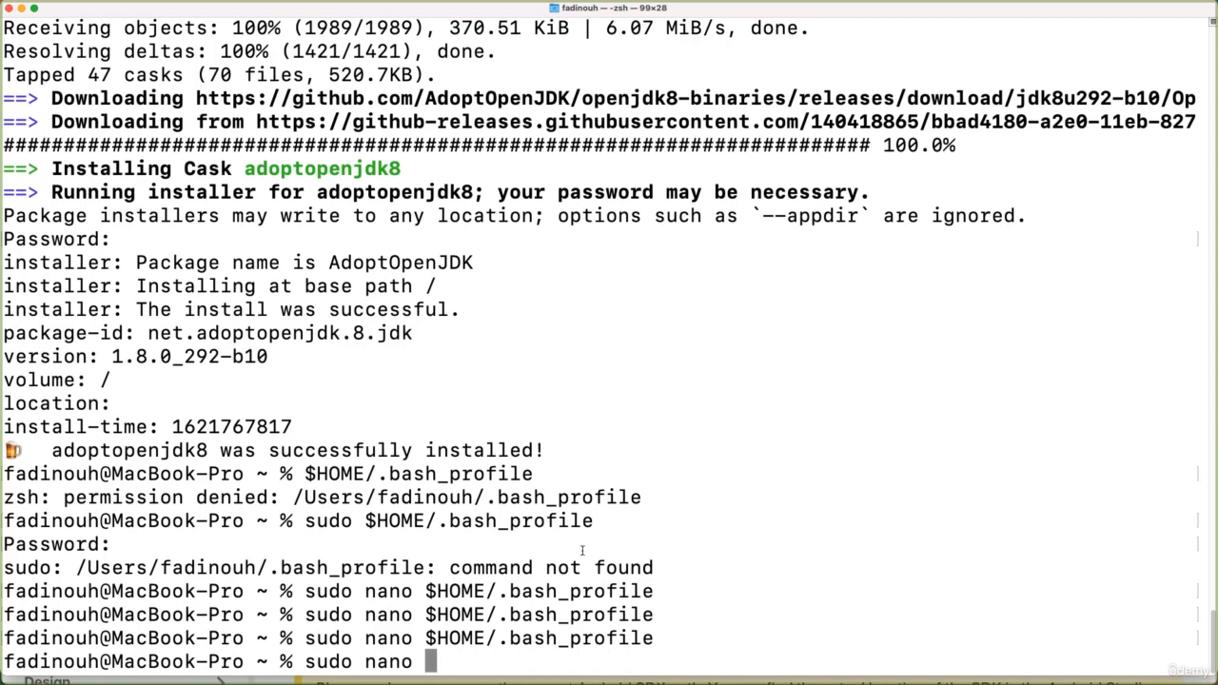
{"action": "right_click", "coordinate": [457, 647]}
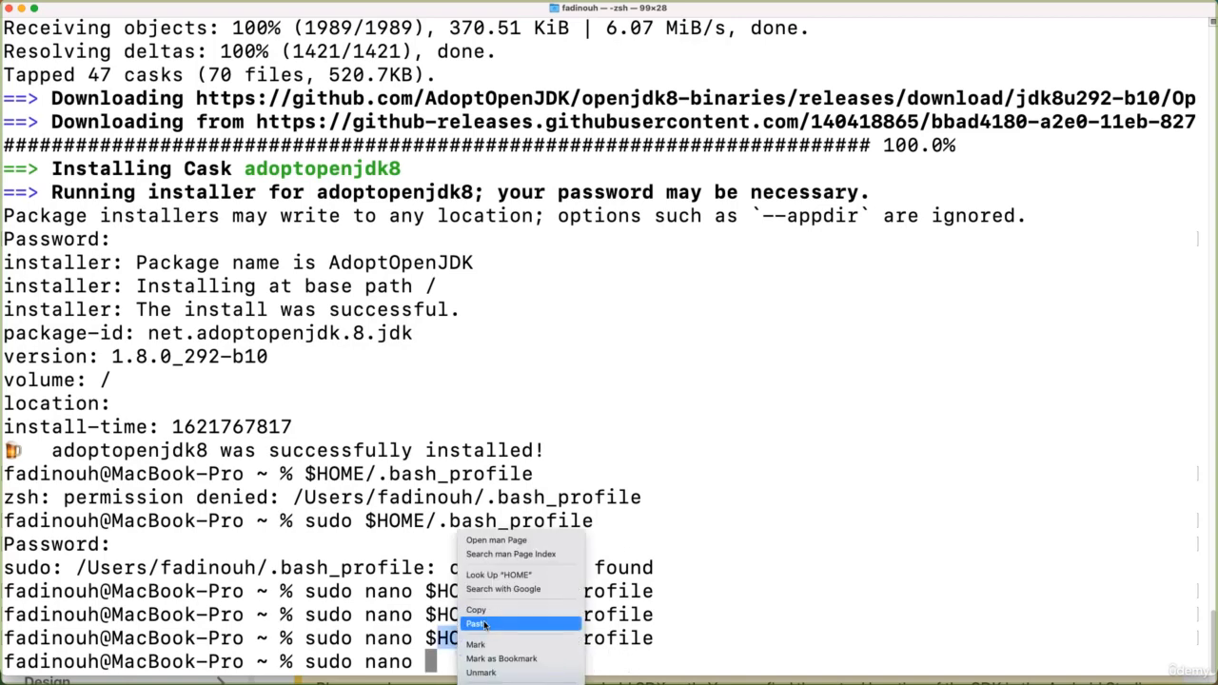
{"action": "left_click", "coordinate": [483, 625]}
{"action": "key", "text": "Return"}
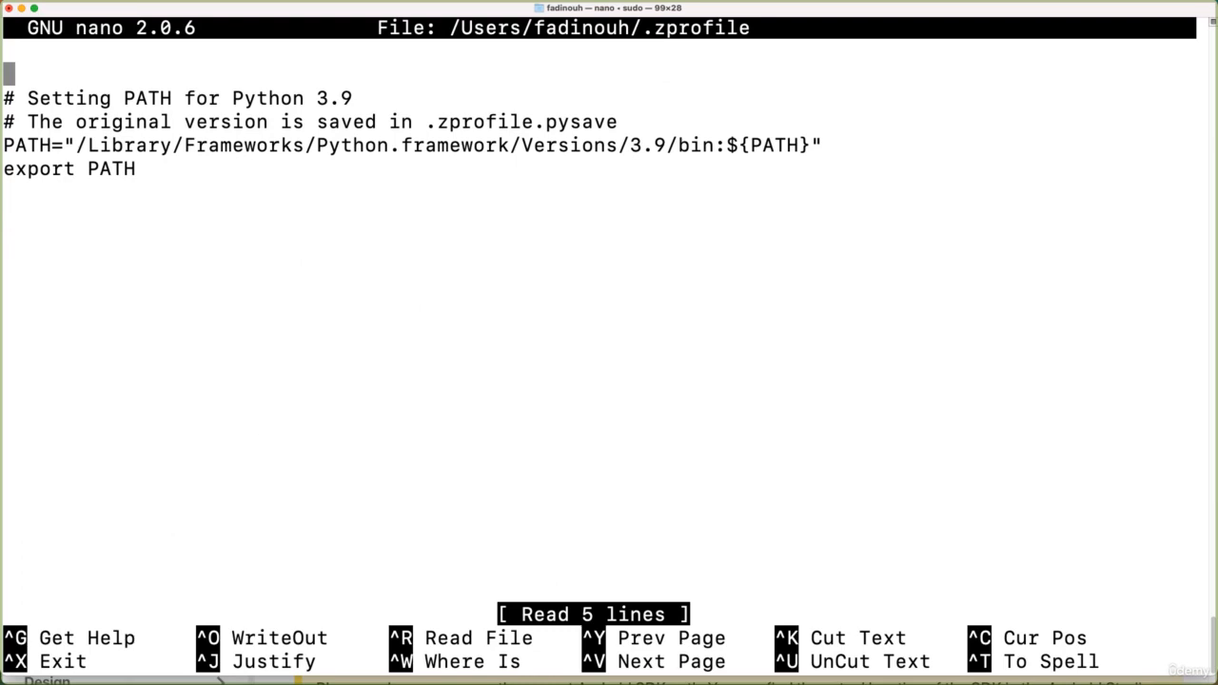
- Insert a blank line directly above the export PATH line in .zprofile
{"action": "key", "text": "Down"}
{"action": "key", "text": "Down"}
{"action": "key", "text": "Down"}
{"action": "key", "text": "Down"}
{"action": "key", "text": "Down"}
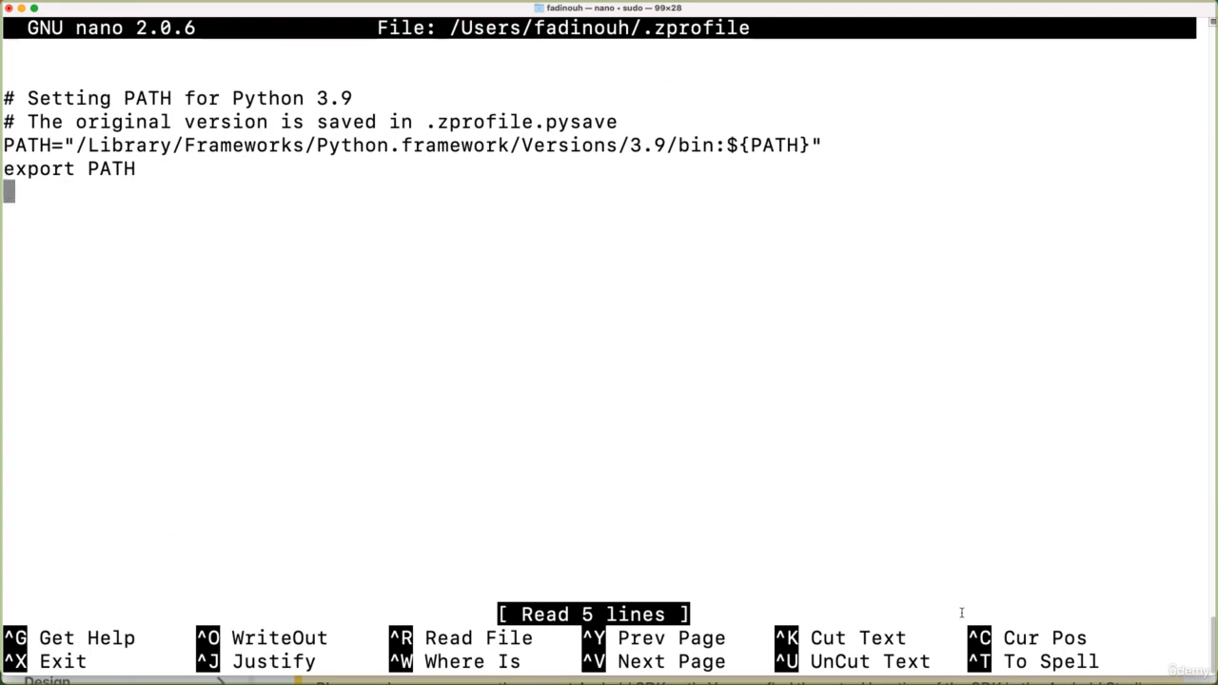
{"action": "key", "text": "Up"}
{"action": "key", "text": "Return"}
{"action": "key", "text": "Up"}
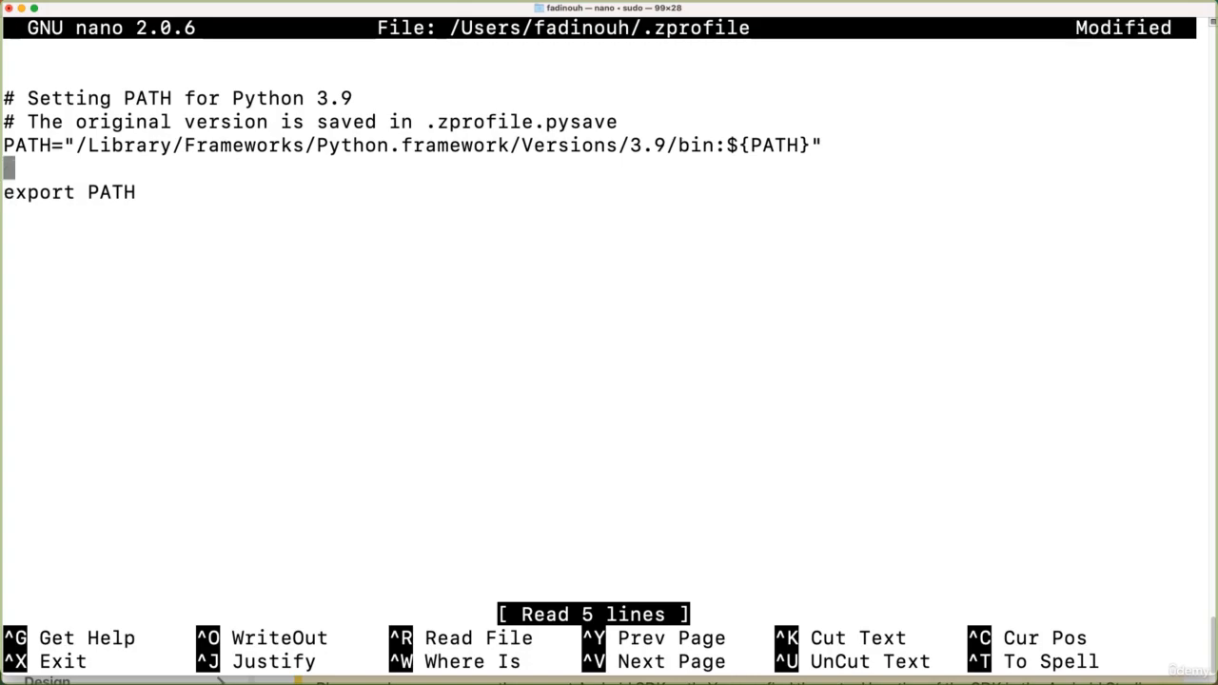
- Copy the guide's five ANDROID_HOME and PATH export lines, remove the blank line in .zprofile, and paste them below export PATH
{"action": "key", "text": "super+Tab"}
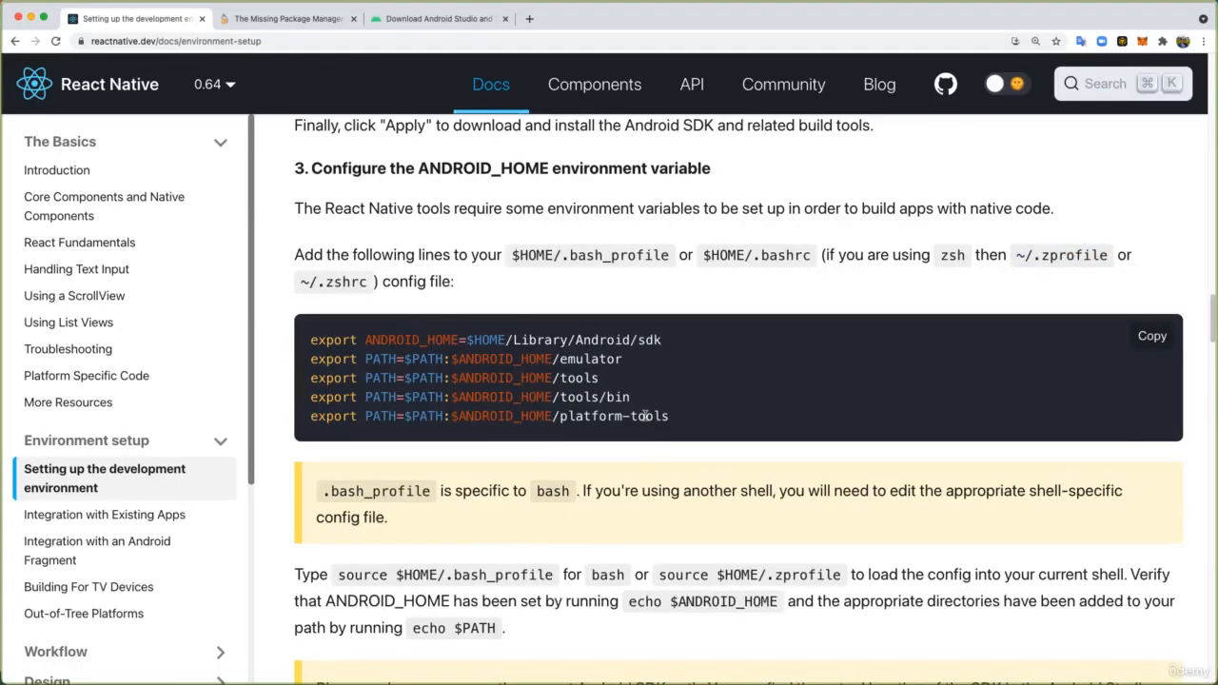
{"action": "left_click_drag", "start_coordinate": [670, 417], "coordinate": [327, 314]}
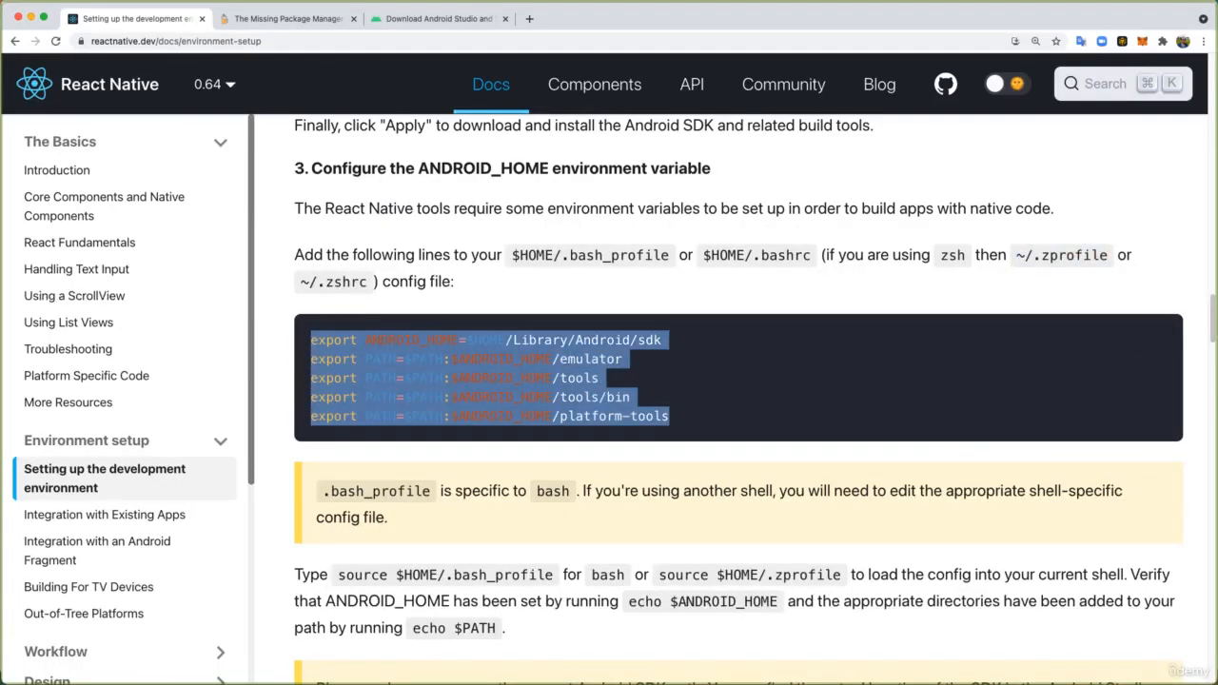
{"action": "key", "text": "super+Tab"}
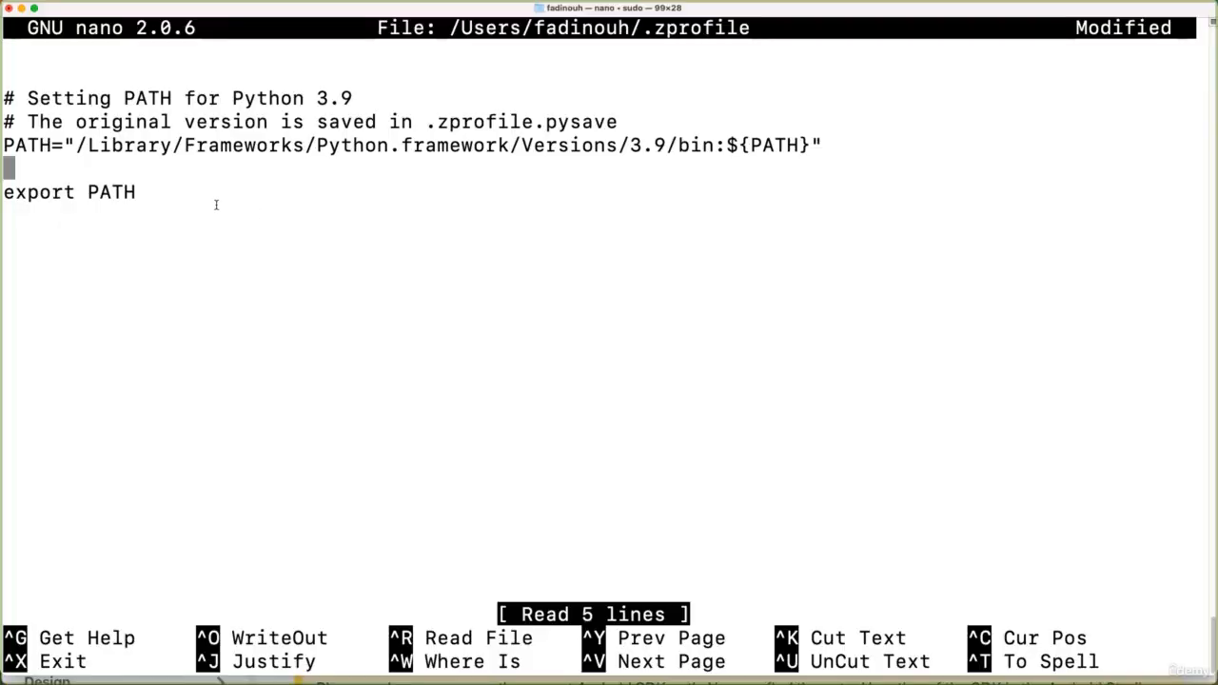
{"action": "key", "text": "Down"}
{"action": "key", "text": "Down"}
{"action": "key", "text": "Up"}
{"action": "key", "text": "BackSpace"}
{"action": "key", "text": "Down"}
{"action": "key", "text": "super+v"}
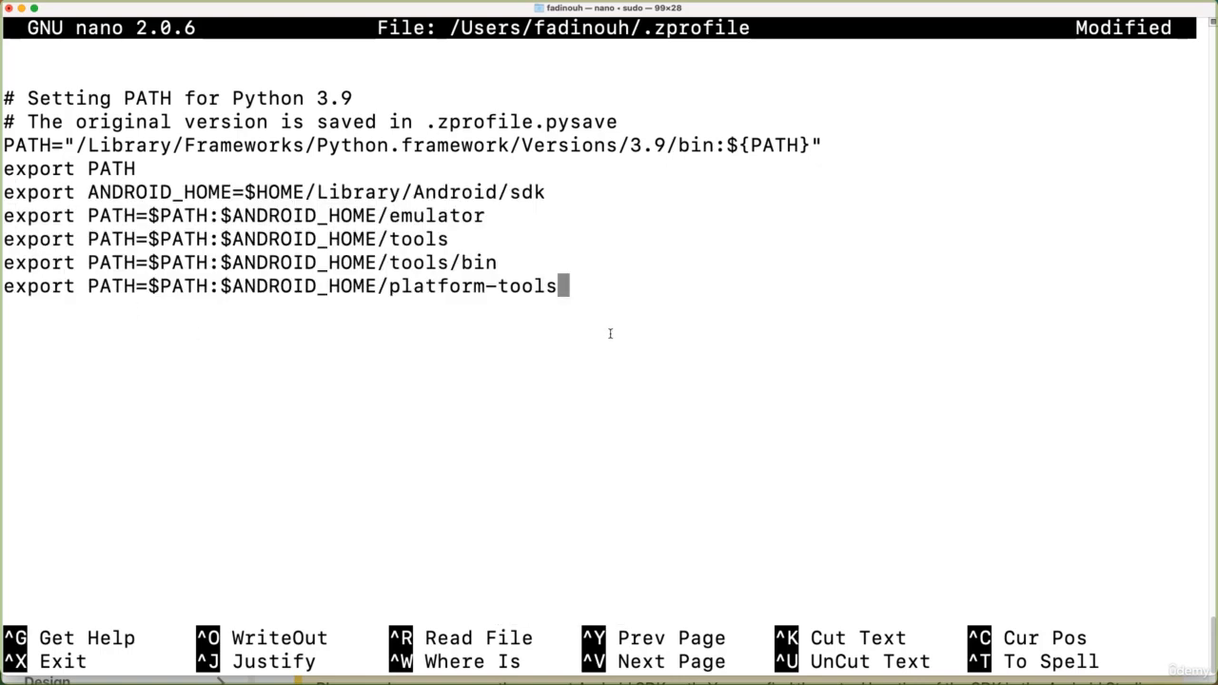
- Save the modified .zprofile under the same file name and exit nano
{"action": "key", "text": "ctrl+x"}
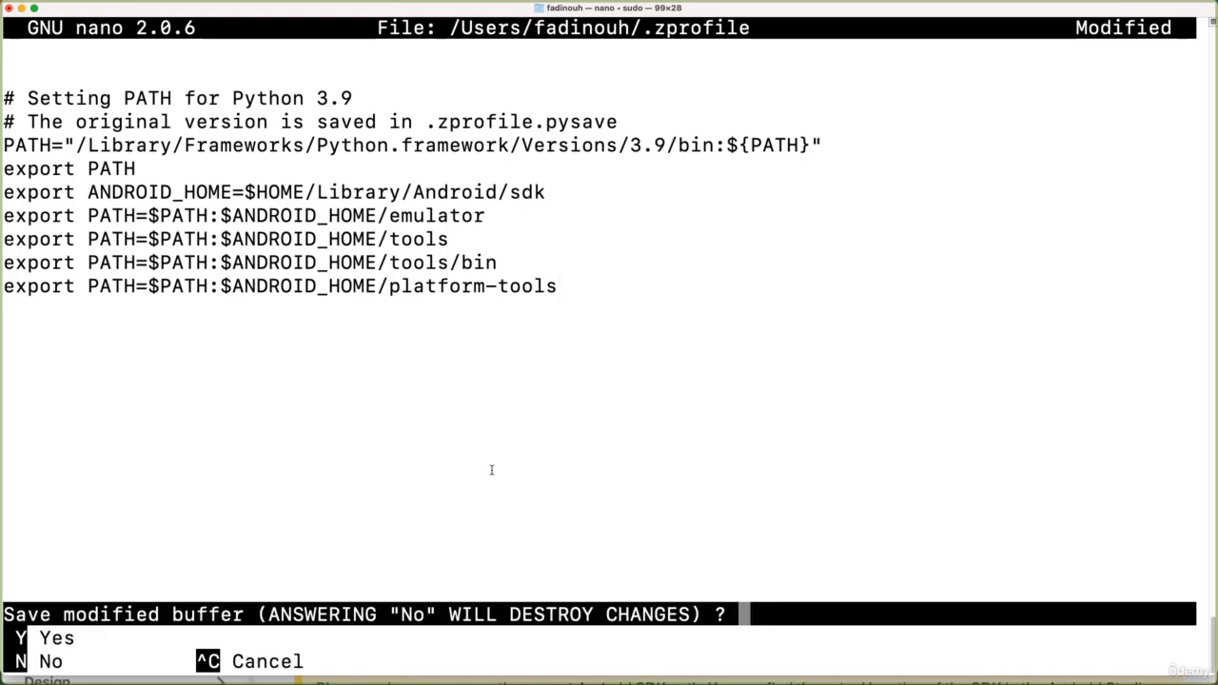
{"action": "key", "text": "y"}
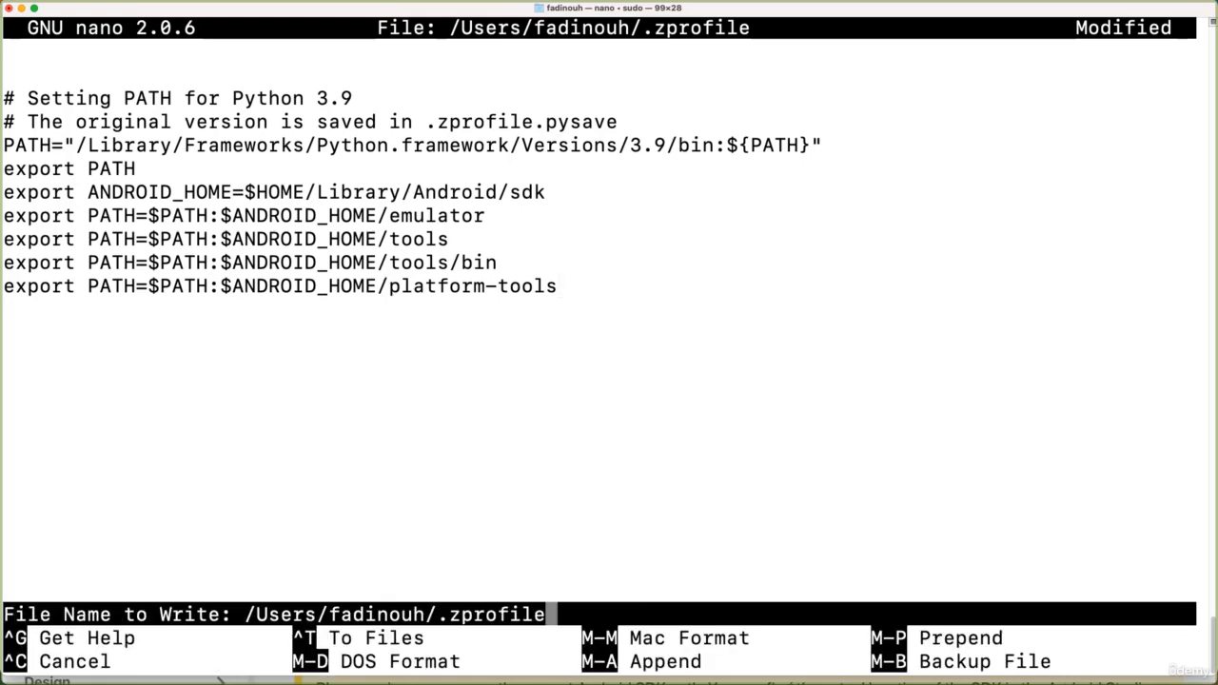
{"action": "key", "text": "Return"}
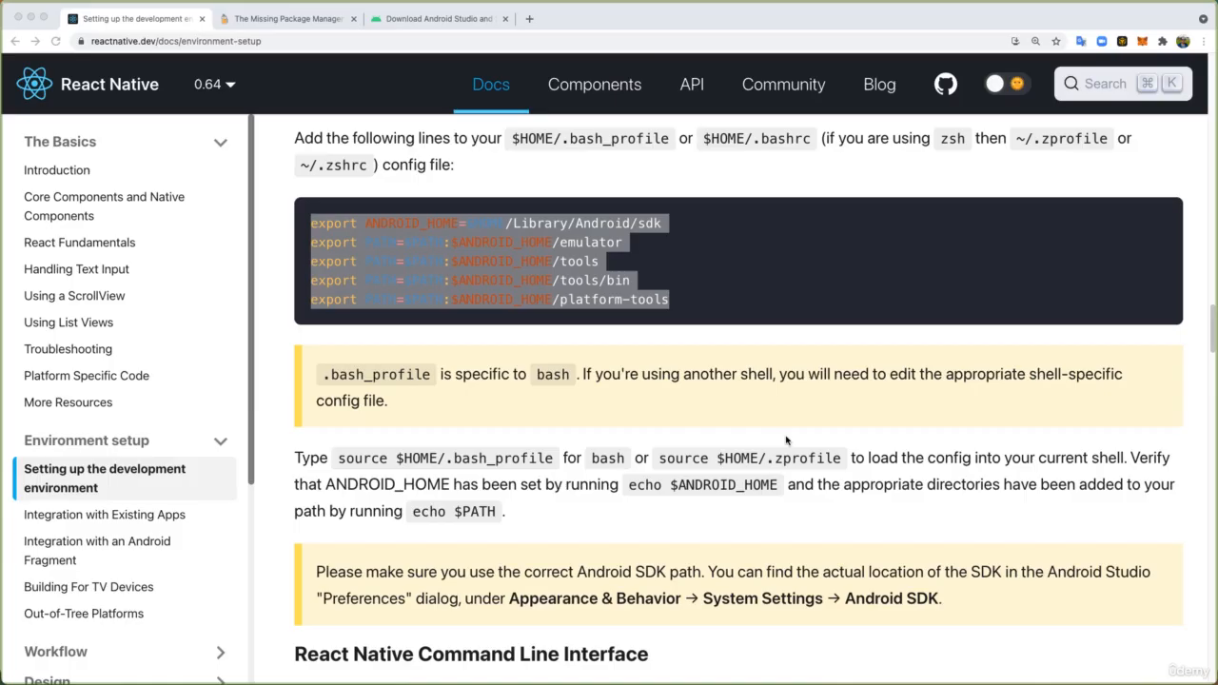
- Copy the echo $ANDROID_HOME command from the guide and run it in Terminal to check the variable
{"action": "left_click", "coordinate": [786, 441]}
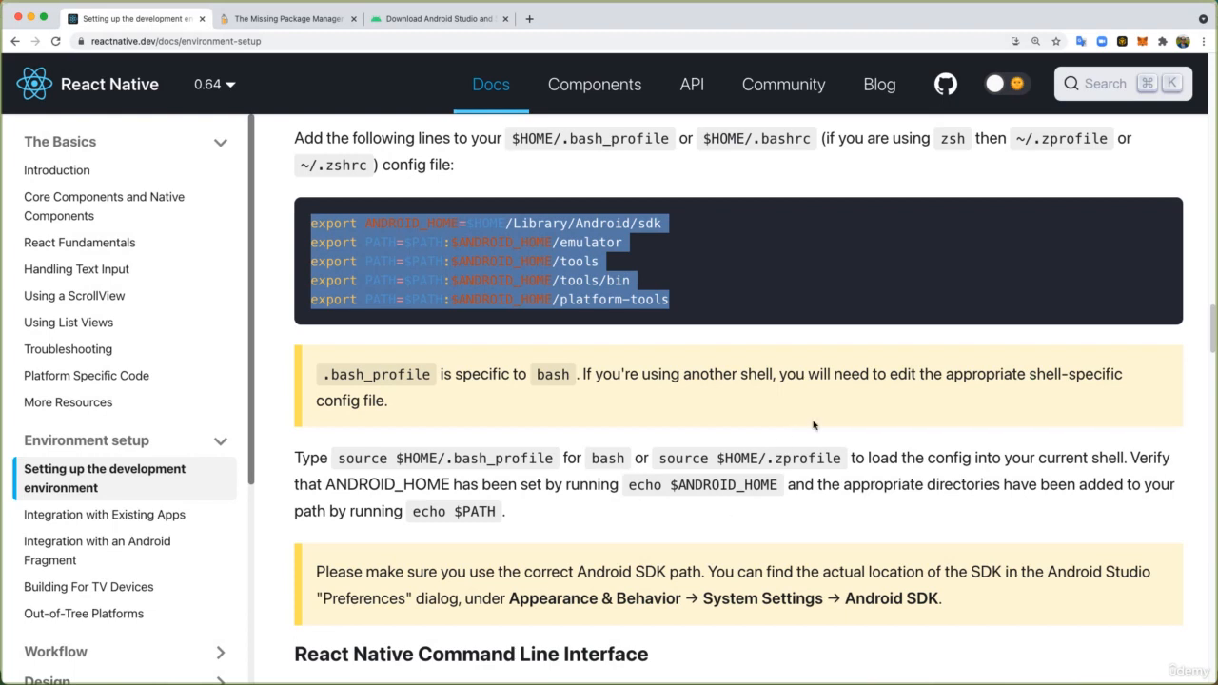
{"action": "left_click", "coordinate": [434, 228]}
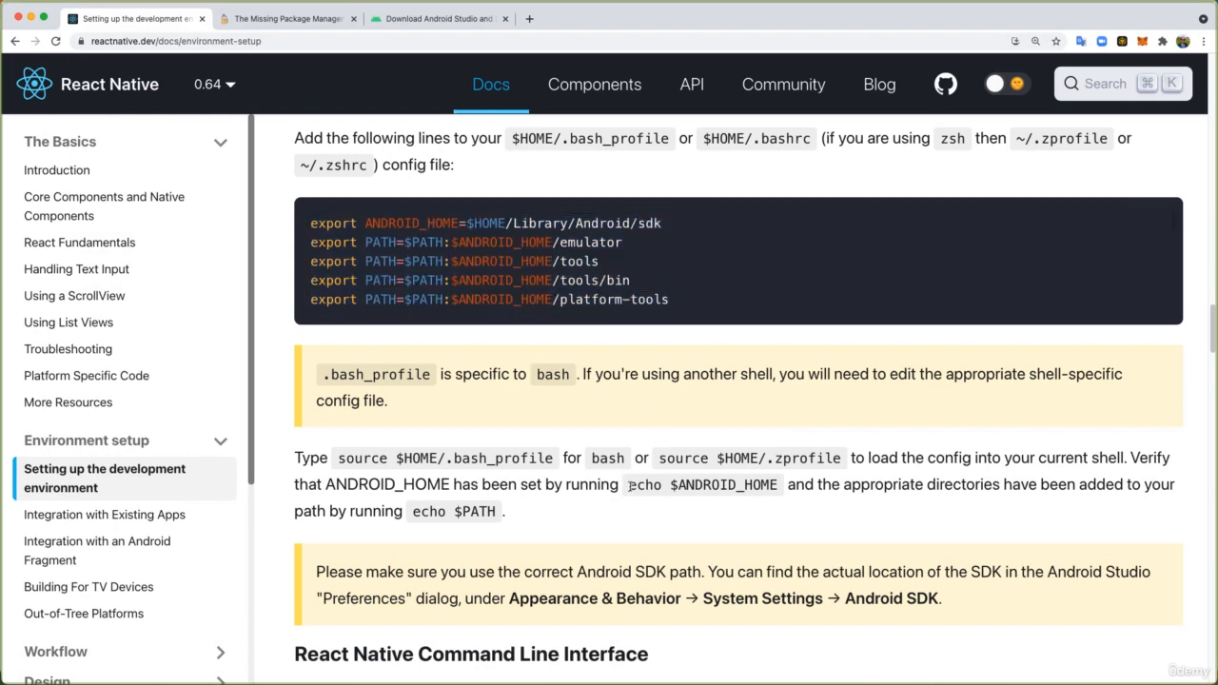
{"action": "left_click_drag", "start_coordinate": [629, 486], "coordinate": [778, 486]}
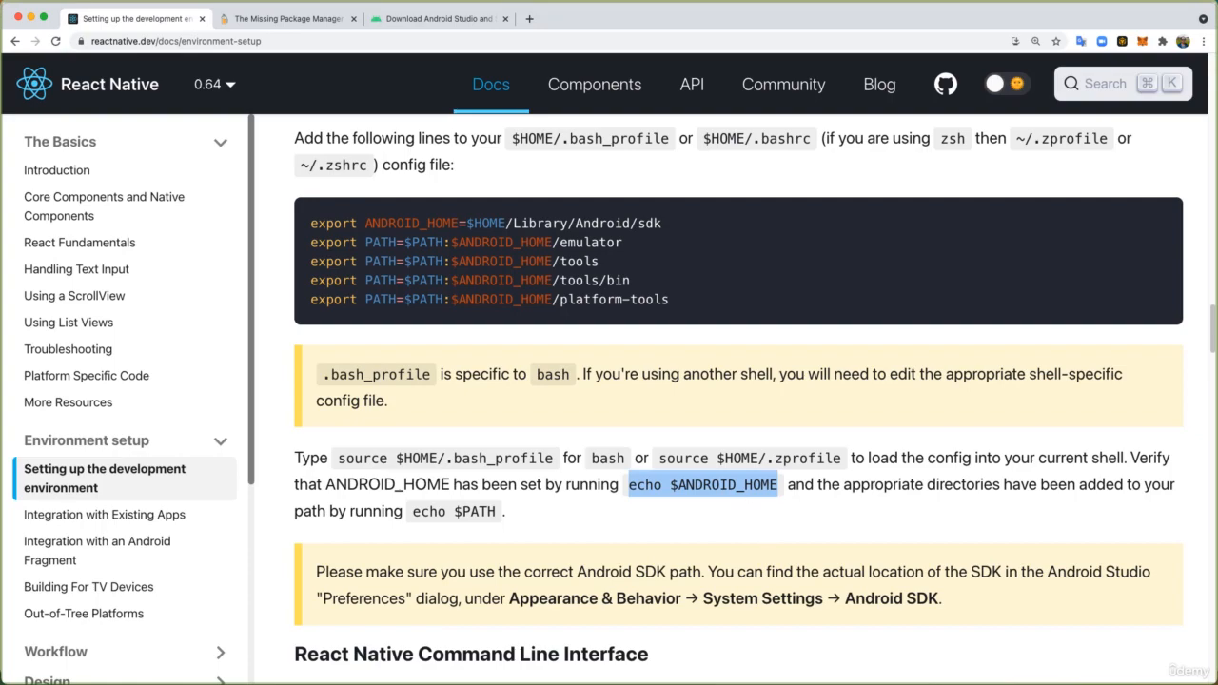
{"action": "key", "text": "super+Tab"}
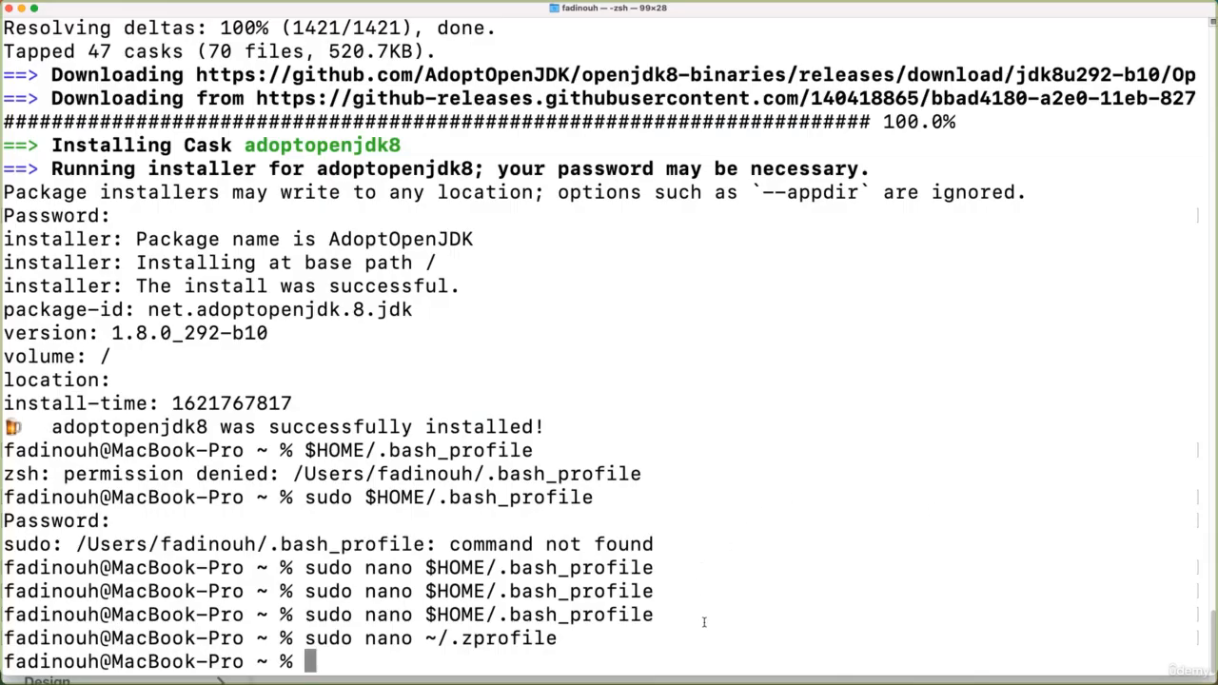
{"action": "key", "text": "super+v"}
{"action": "key", "text": "Return"}
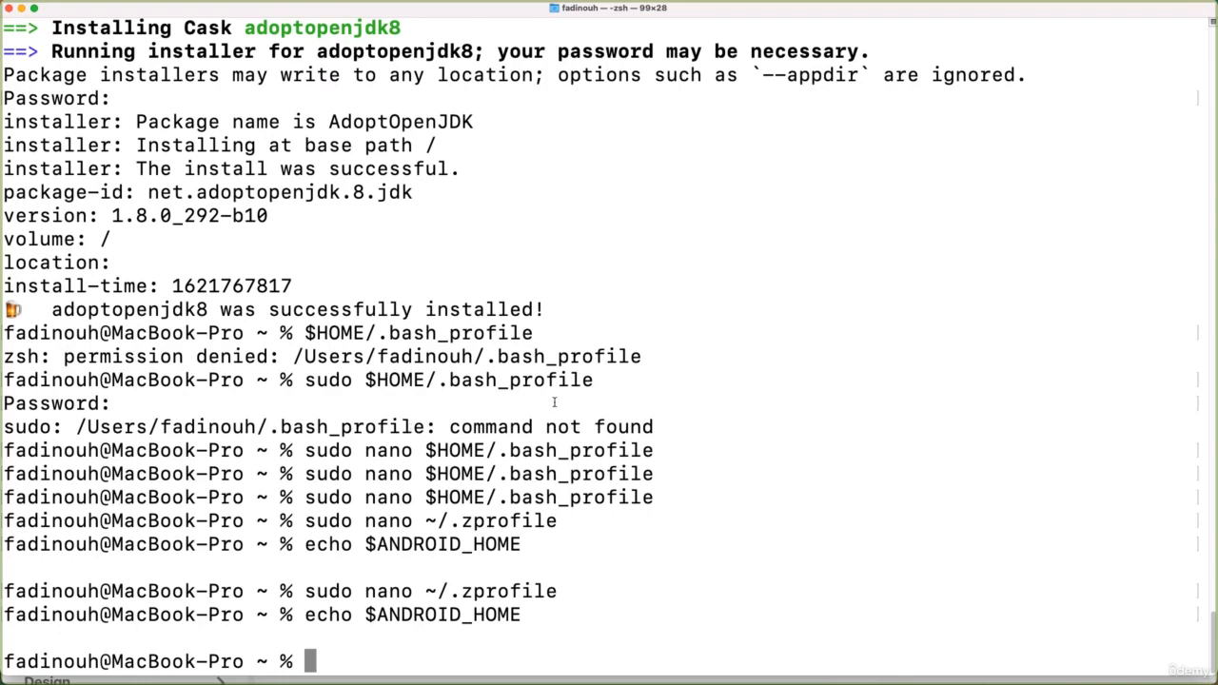
- Reopen the zsh profile by running sudo nano ~/.zprofile and select its final export PATH line
{"action": "key", "text": "Up"}
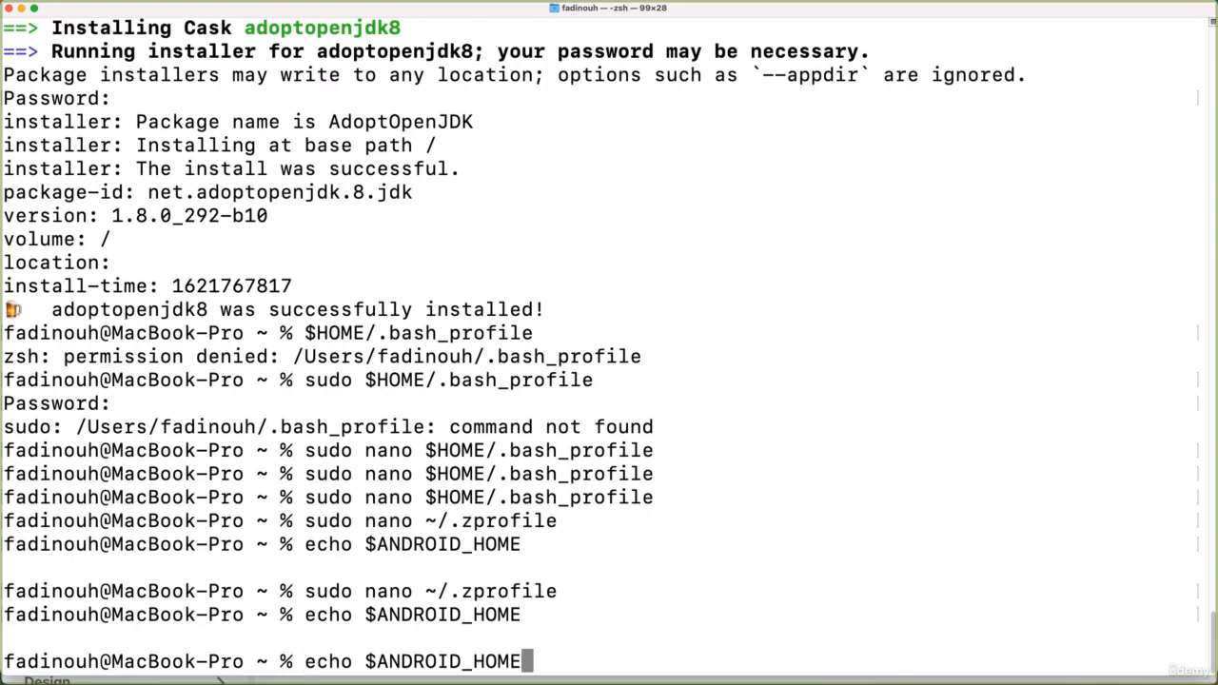
{"action": "key", "text": "Up"}
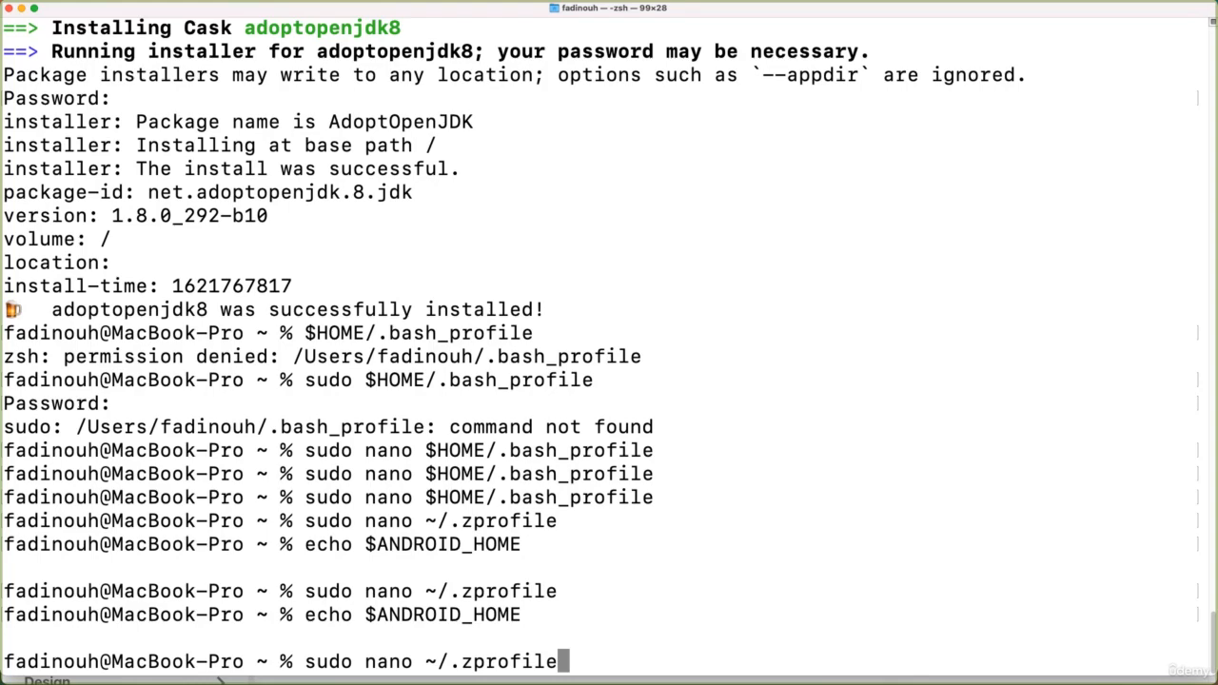
{"action": "key", "text": "Return"}
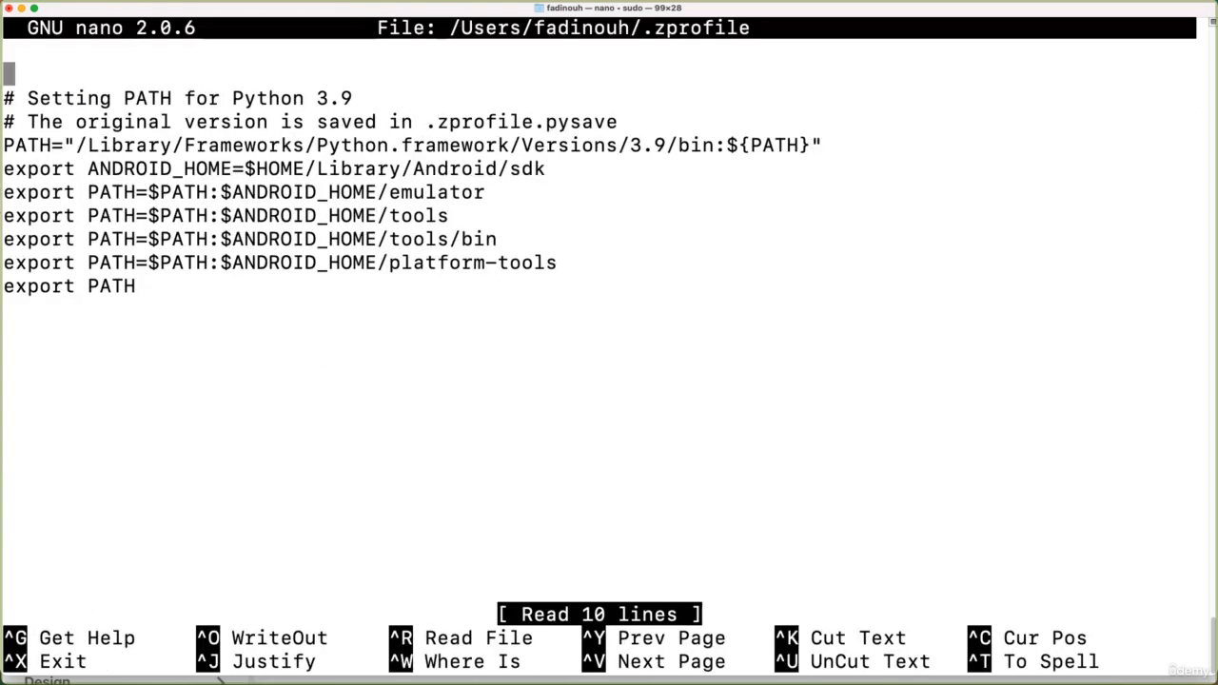
{"action": "left_click_drag", "start_coordinate": [136, 286], "coordinate": [2, 291]}
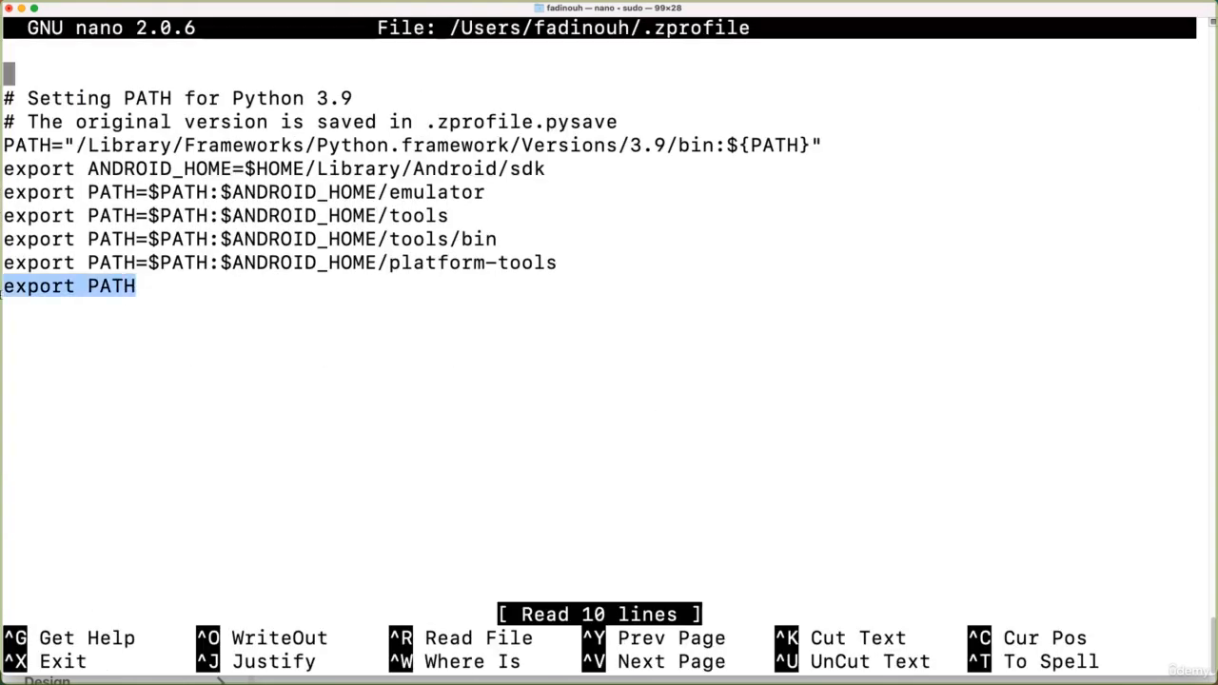
{"action": "key", "text": "Down"}
{"action": "key", "text": "Down"}
{"action": "key", "text": "Down"}
{"action": "key", "text": "Down"}
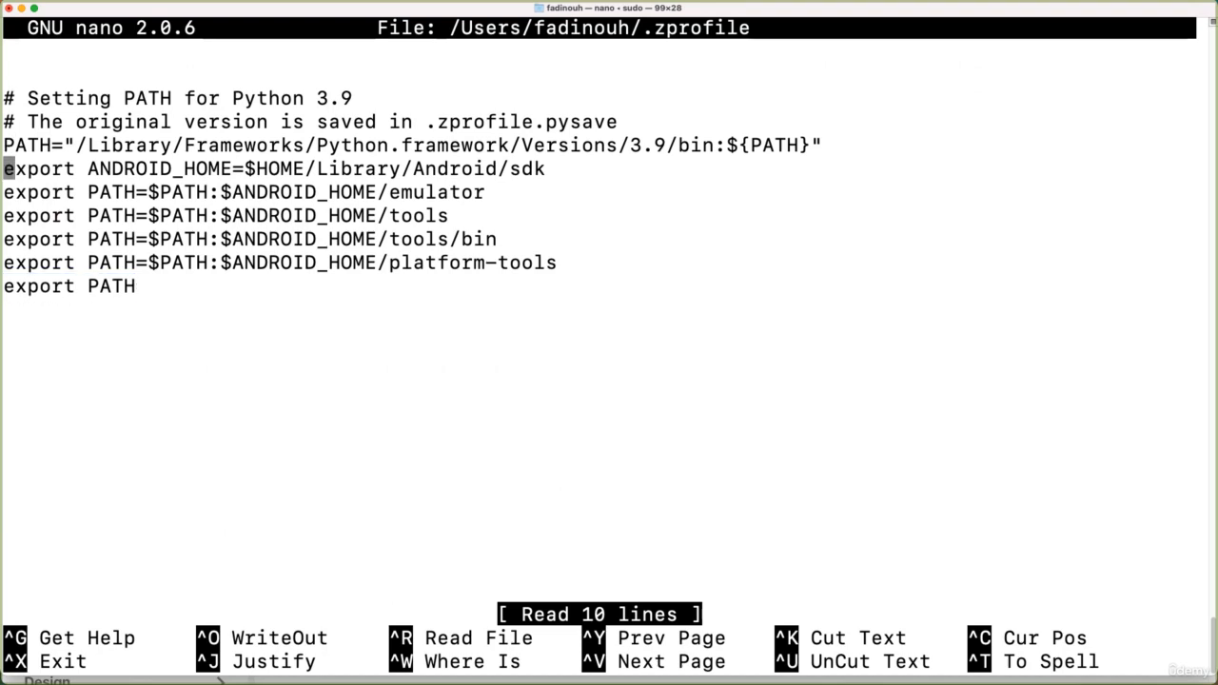
{"action": "key", "text": "Return"}
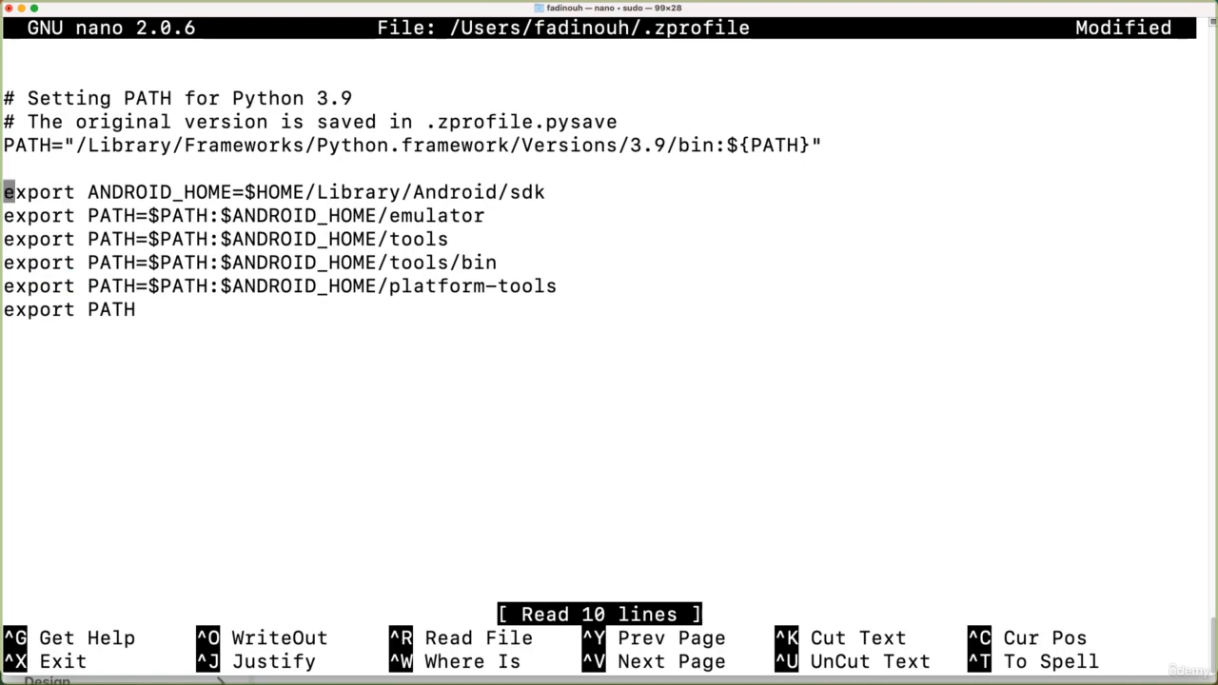
{"action": "key", "text": "Up"}
{"action": "key", "text": "Down"}
{"action": "key", "text": "BackSpace"}
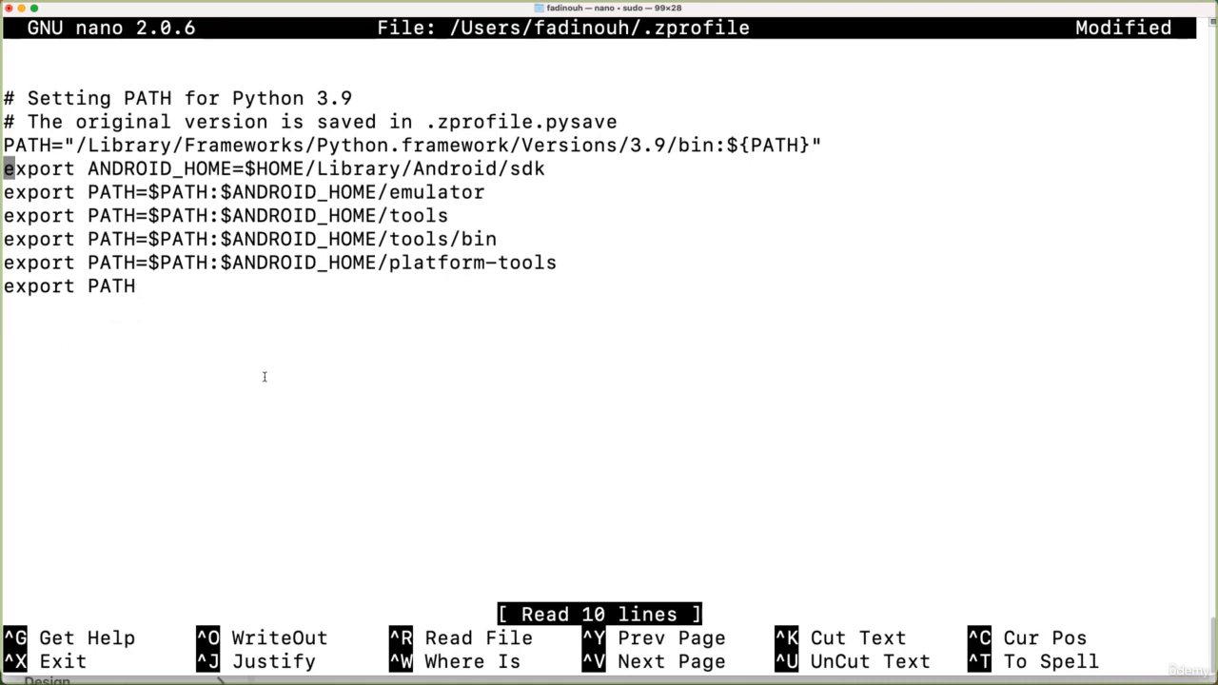
- Save .zprofile under its existing name, with the Android export lines above export PATH, and exit nano
{"action": "key", "text": "ctrl+x"}
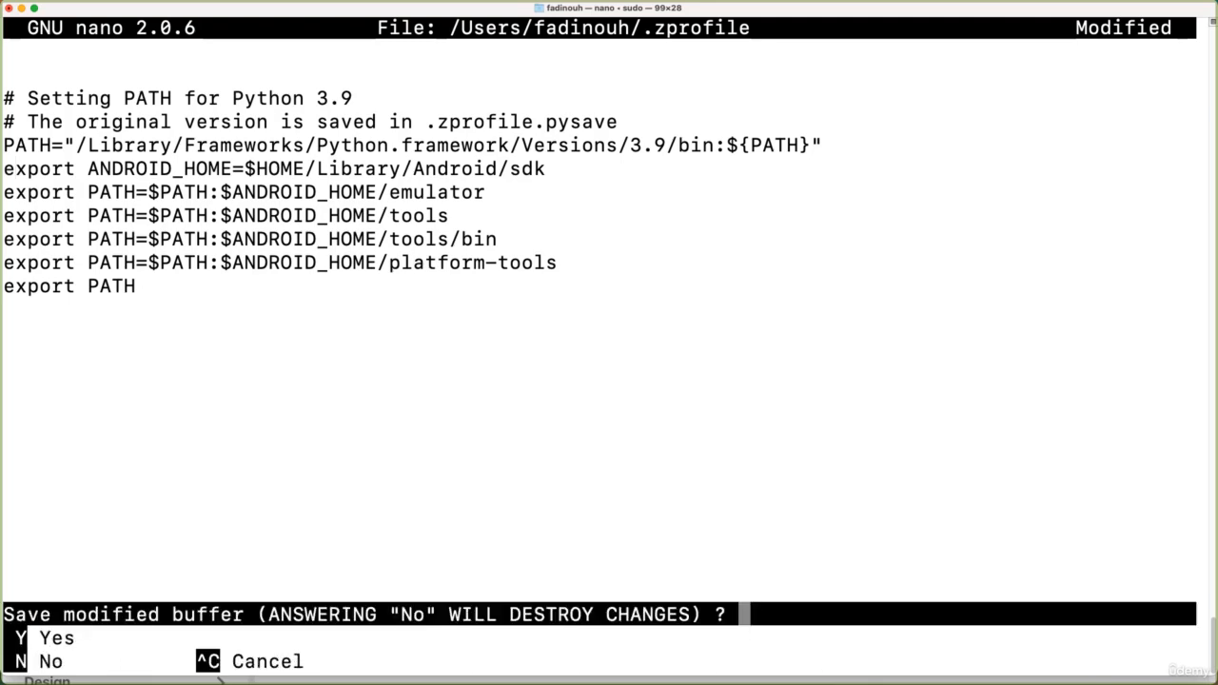
{"action": "key", "text": "y"}
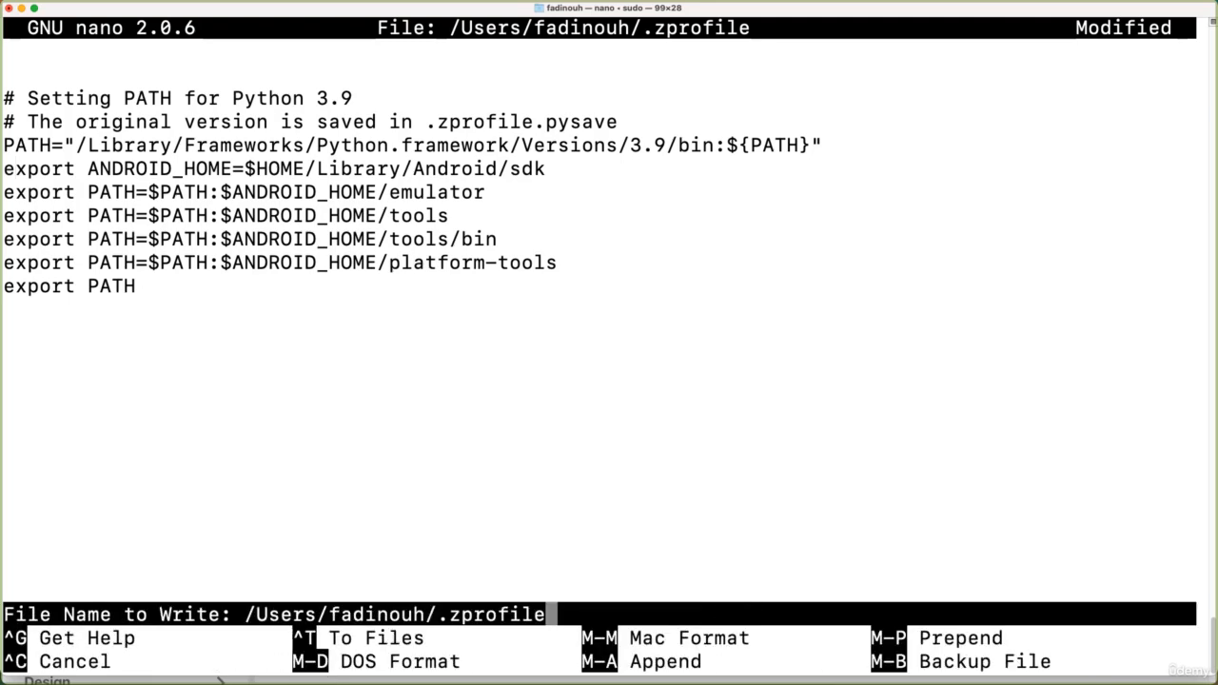
{"action": "key", "text": "Return"}
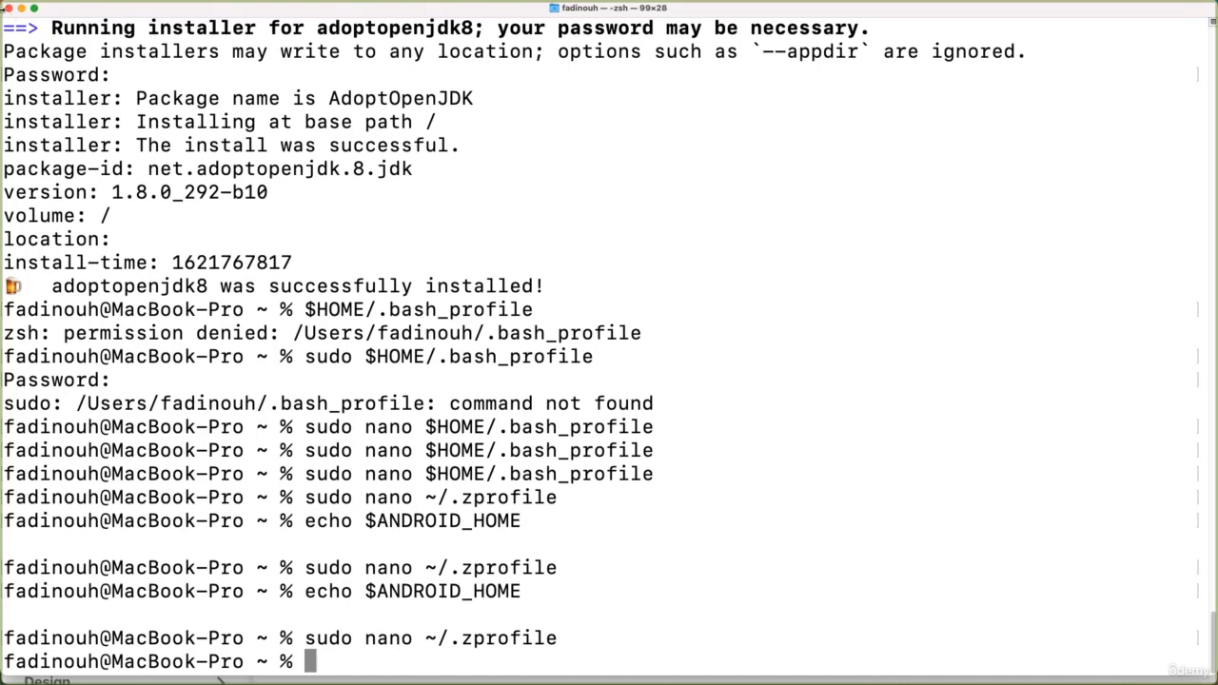
- Close the current Terminal window, open a fresh Terminal session, and enlarge its text
{"action": "left_click", "coordinate": [9, 10]}
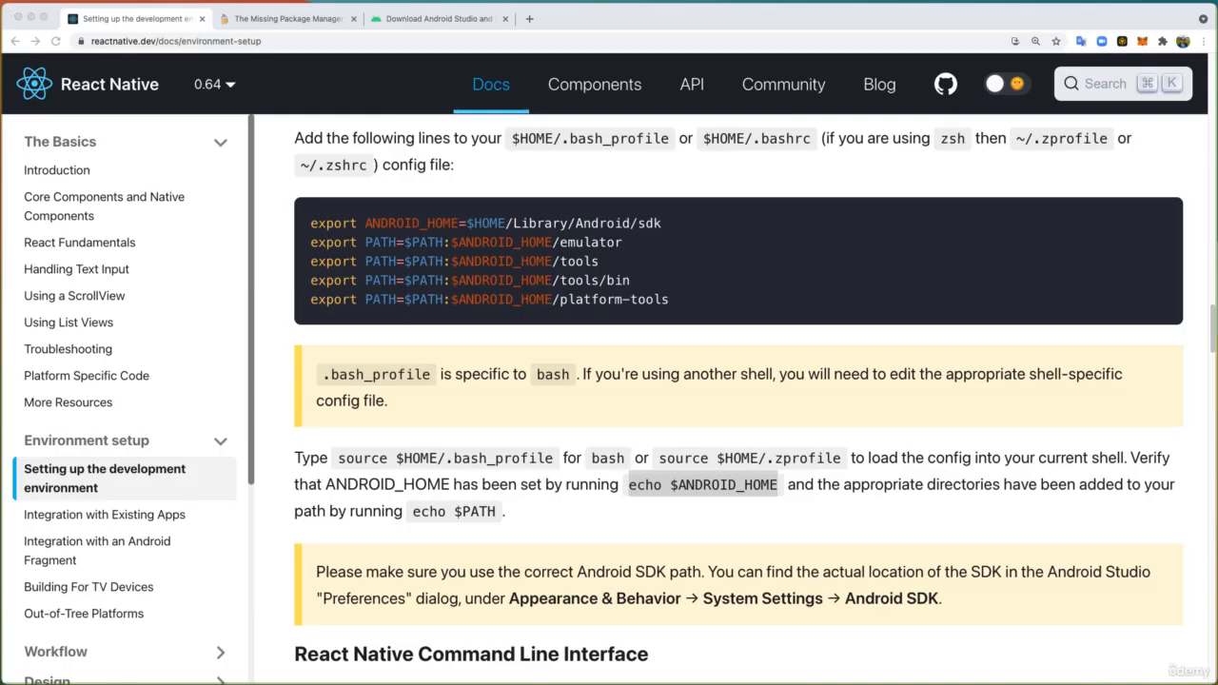
{"action": "key", "text": "super+space"}
{"action": "key", "text": "Return"}
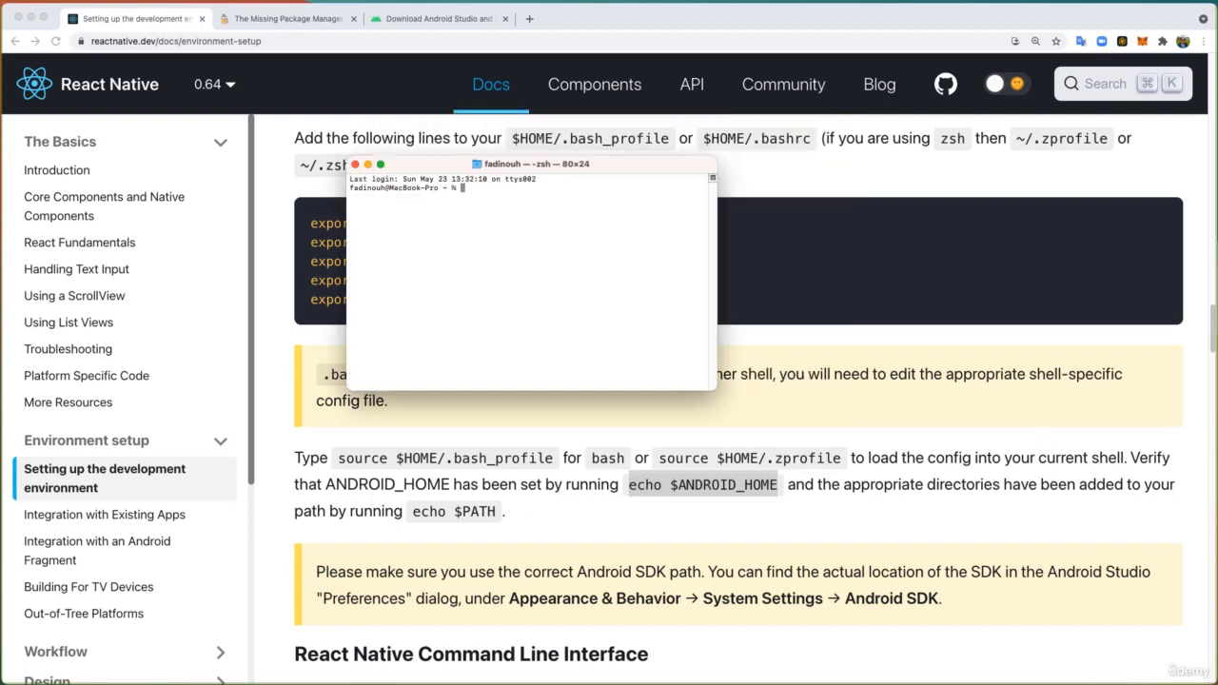
{"action": "key", "text": "super+plus"}
{"action": "key", "text": "super+plus"}
{"action": "key", "text": "super+plus"}
{"action": "key", "text": "super+plus"}
{"action": "key", "text": "super+plus"}
{"action": "key", "text": "super+plus"}
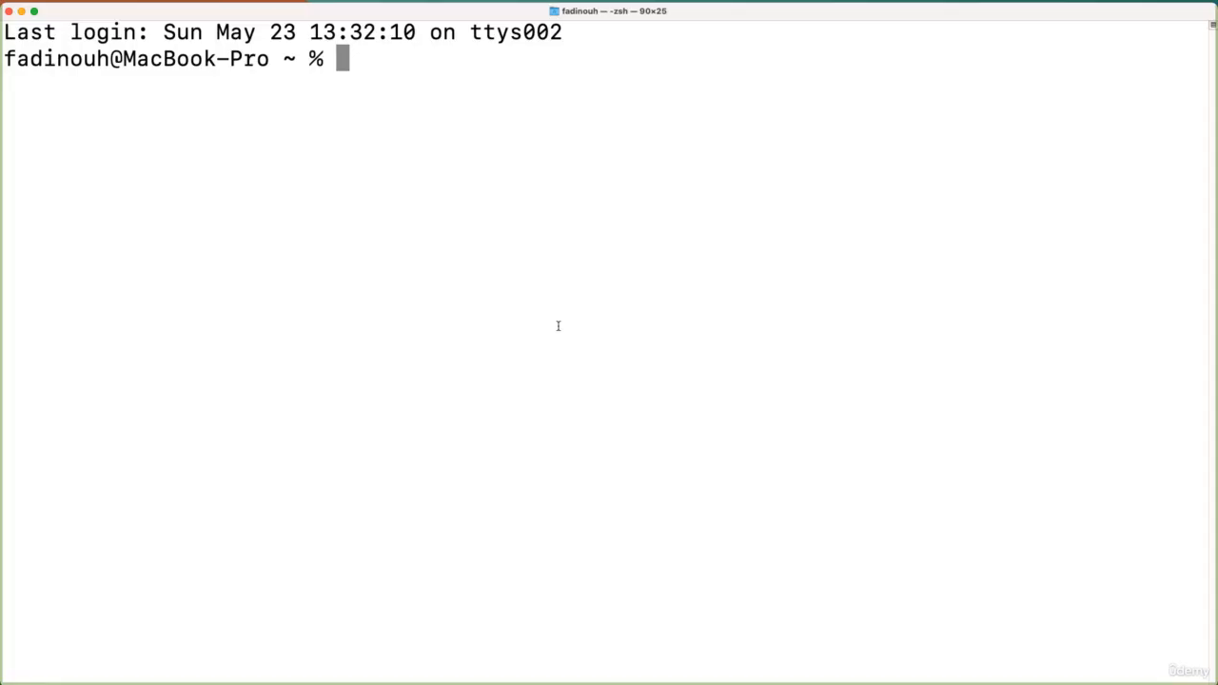
- Run echo $ANDROID_HOME in the new Terminal session and check the SDK path it returns
{"action": "key", "text": "super+v"}
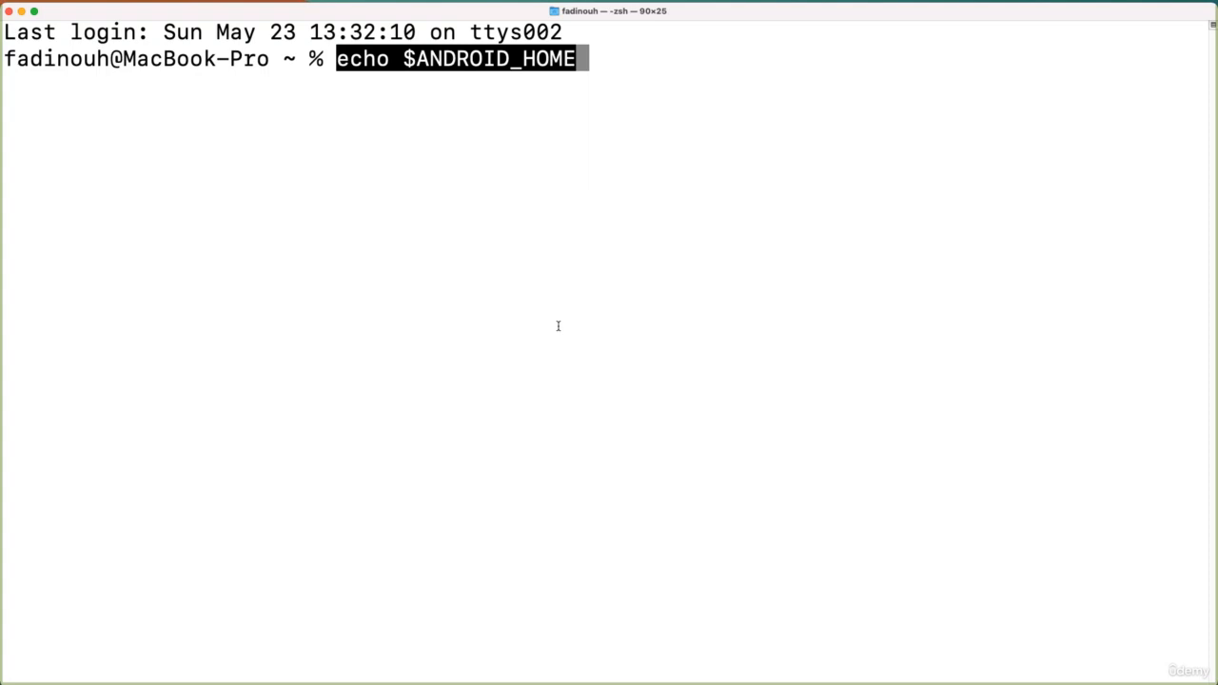
{"action": "key", "text": "Return"}
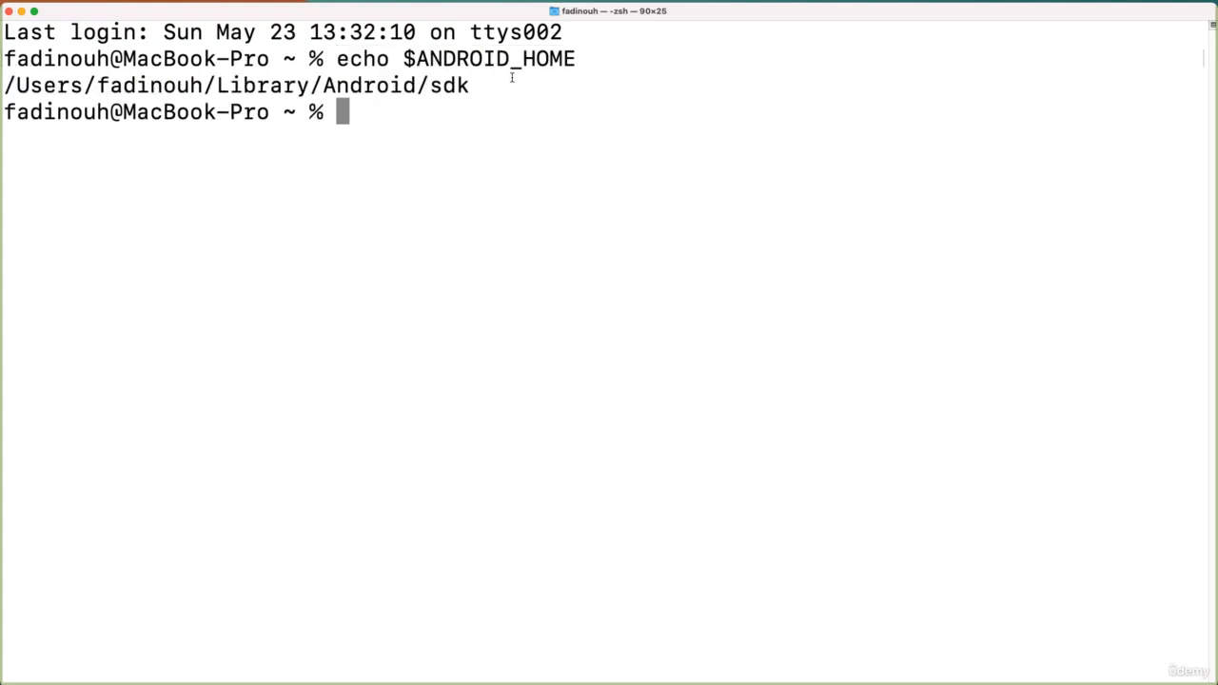
{"action": "left_click_drag", "start_coordinate": [470, 85], "coordinate": [5, 85]}
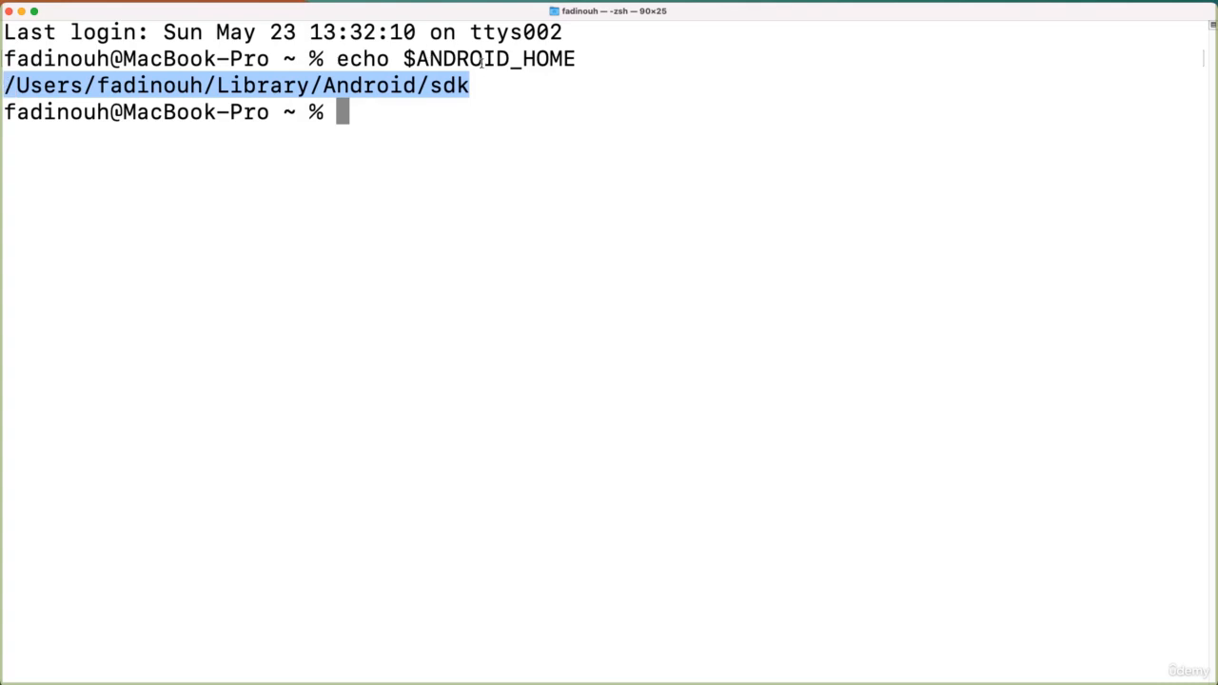
{"action": "mouse_move", "coordinate": [403, 59]}
{"action": "left_mouse_down"}
{"action": "mouse_move", "coordinate": [589, 50]}
{"action": "mouse_move", "coordinate": [391, 59]}
{"action": "mouse_move", "coordinate": [407, 59]}
{"action": "left_mouse_up"}
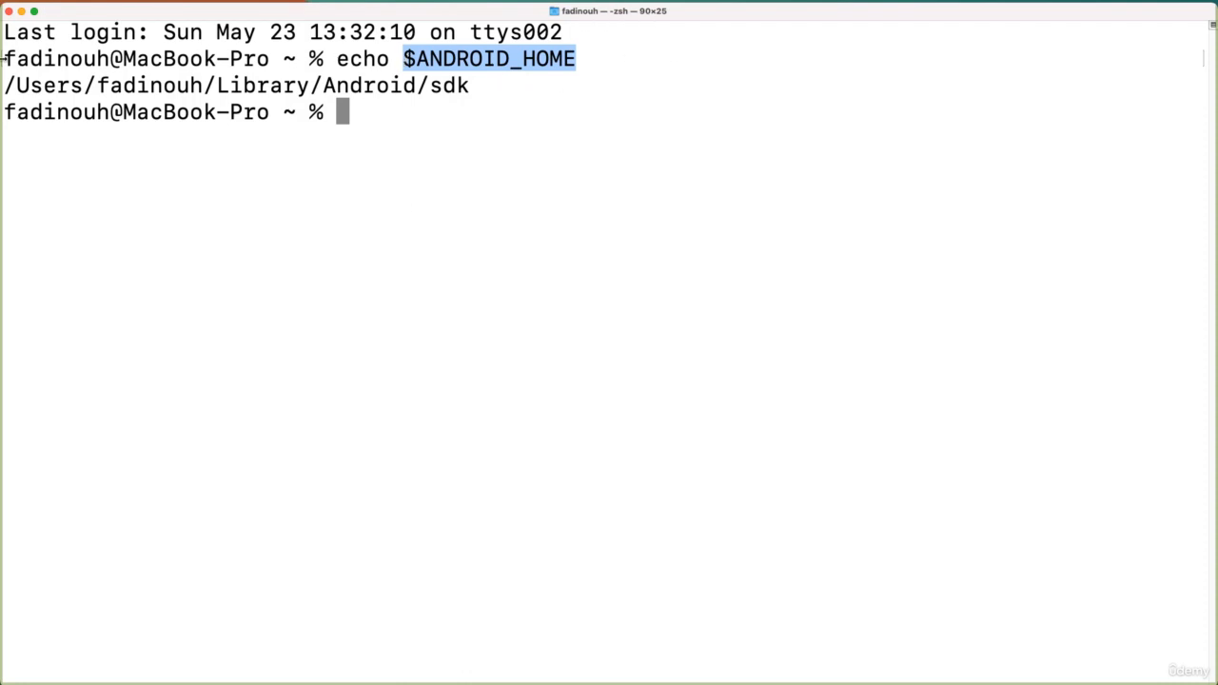
{"action": "left_click_drag", "start_coordinate": [15, 86], "coordinate": [460, 83]}
{"action": "left_click", "coordinate": [461, 84]}
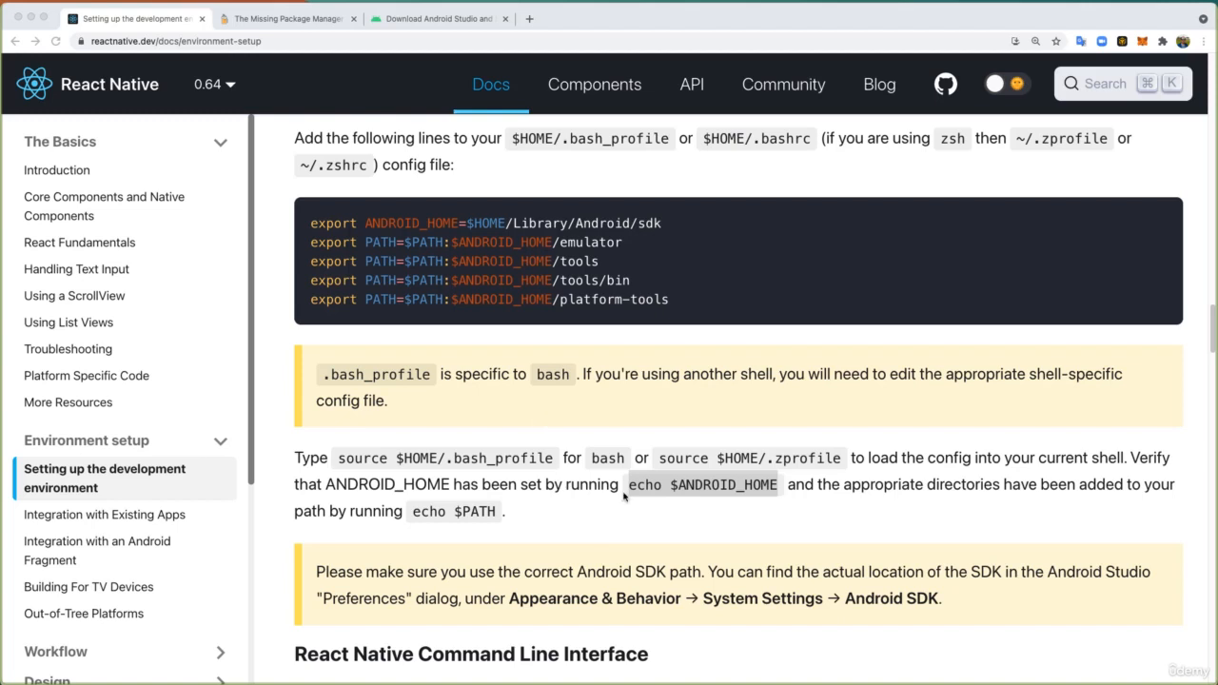
- Return to the React Native environment setup guide in the browser and switch its Development OS to Windows
{"action": "left_click_drag", "start_coordinate": [626, 488], "coordinate": [778, 487]}
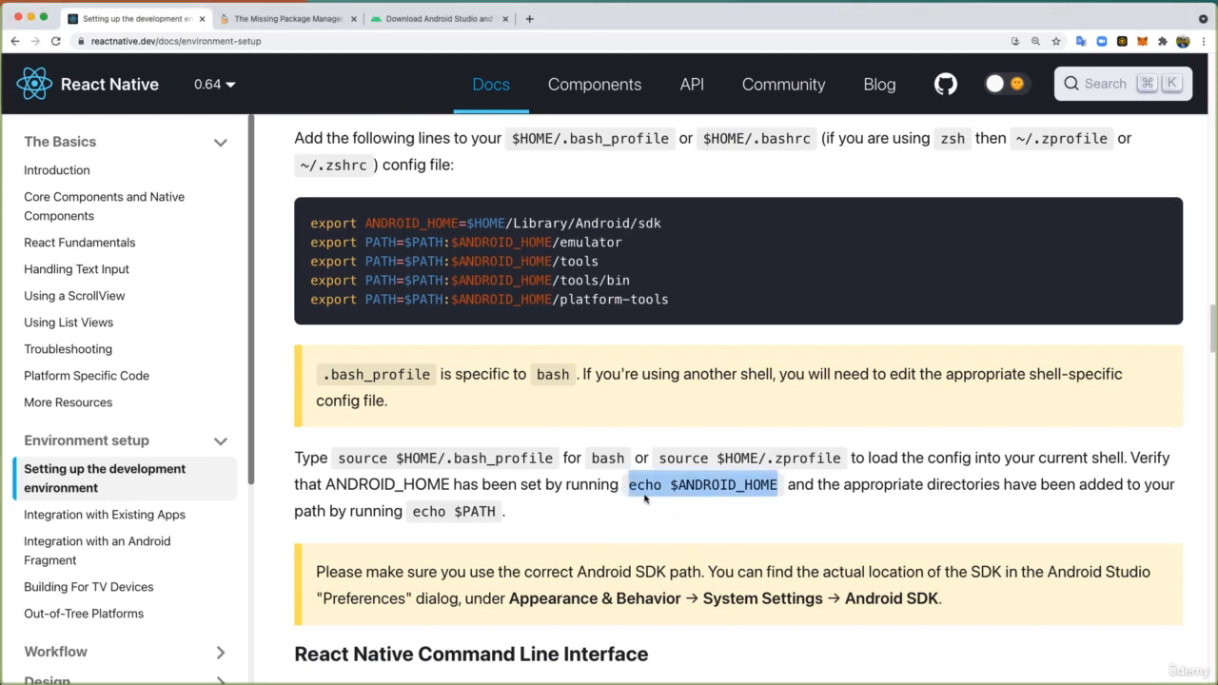
{"action": "scroll", "coordinate": [418, 444], "scroll_direction": "up", "scroll_amount": 1}
{"action": "scroll", "coordinate": [423, 447], "scroll_direction": "down", "scroll_amount": 4}
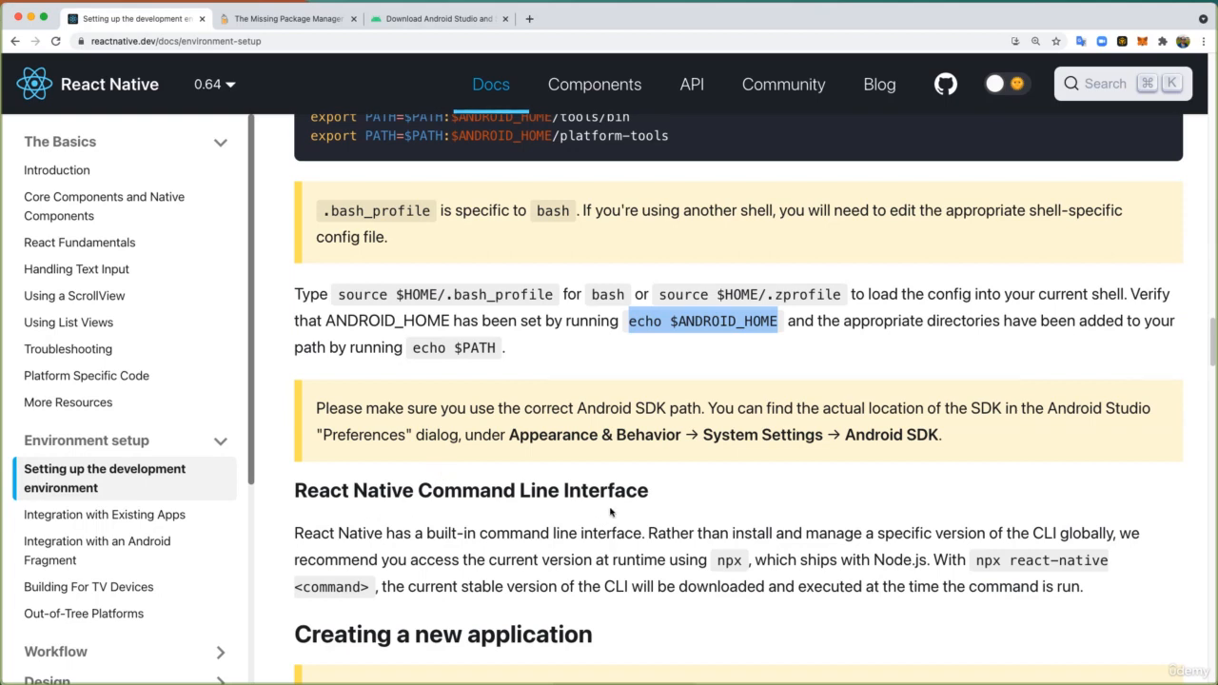
{"action": "scroll", "coordinate": [610, 512], "scroll_direction": "up", "scroll_amount": 3}
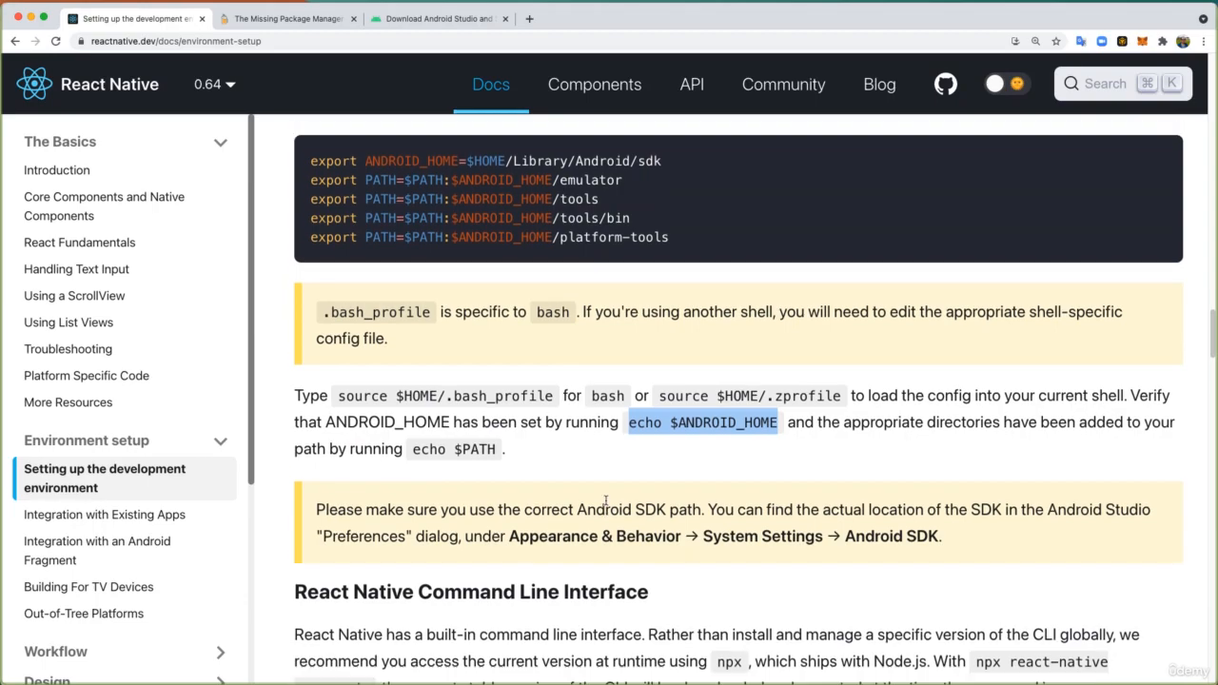
{"action": "scroll", "coordinate": [605, 500], "scroll_direction": "up", "scroll_amount": 10}
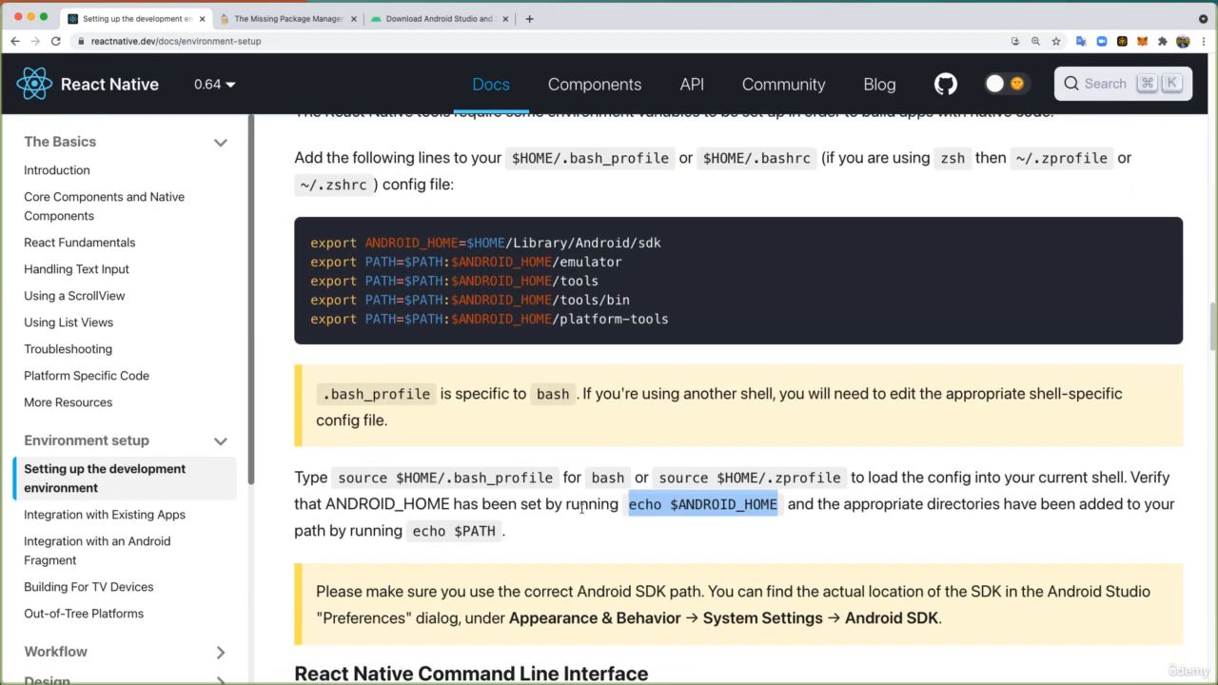
{"action": "scroll", "coordinate": [377, 289], "scroll_direction": "up", "scroll_amount": 20}
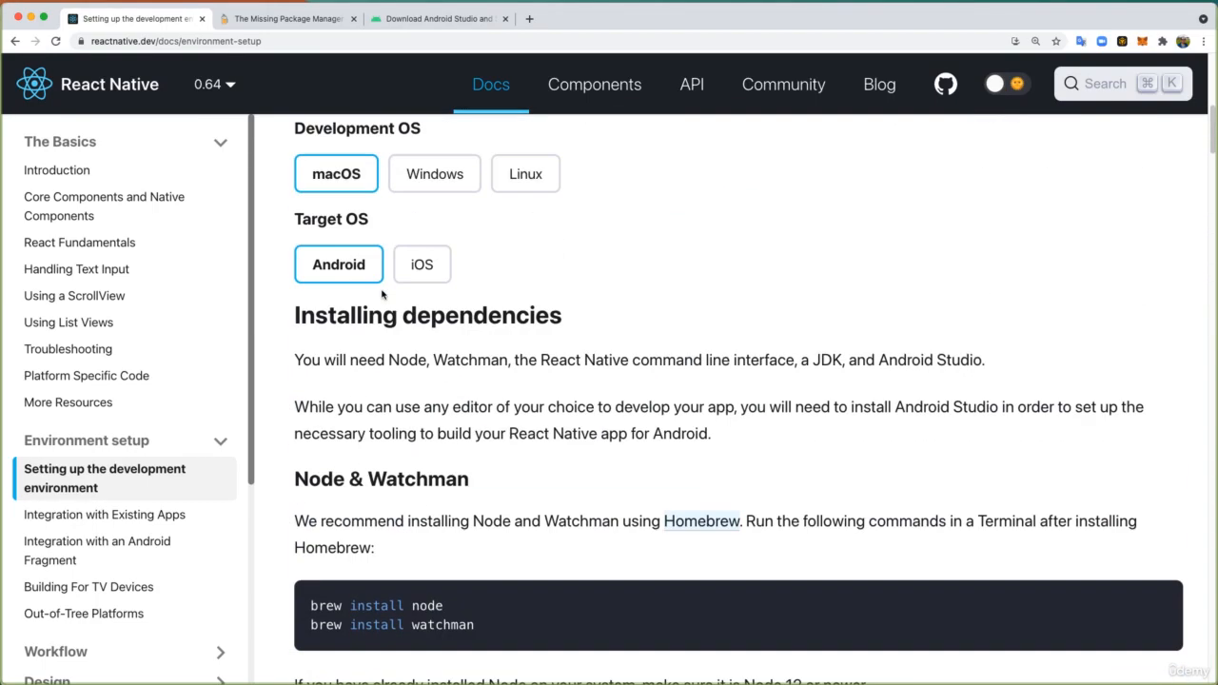
{"action": "scroll", "coordinate": [381, 295], "scroll_direction": "up", "scroll_amount": 6}
{"action": "left_click", "coordinate": [451, 418]}
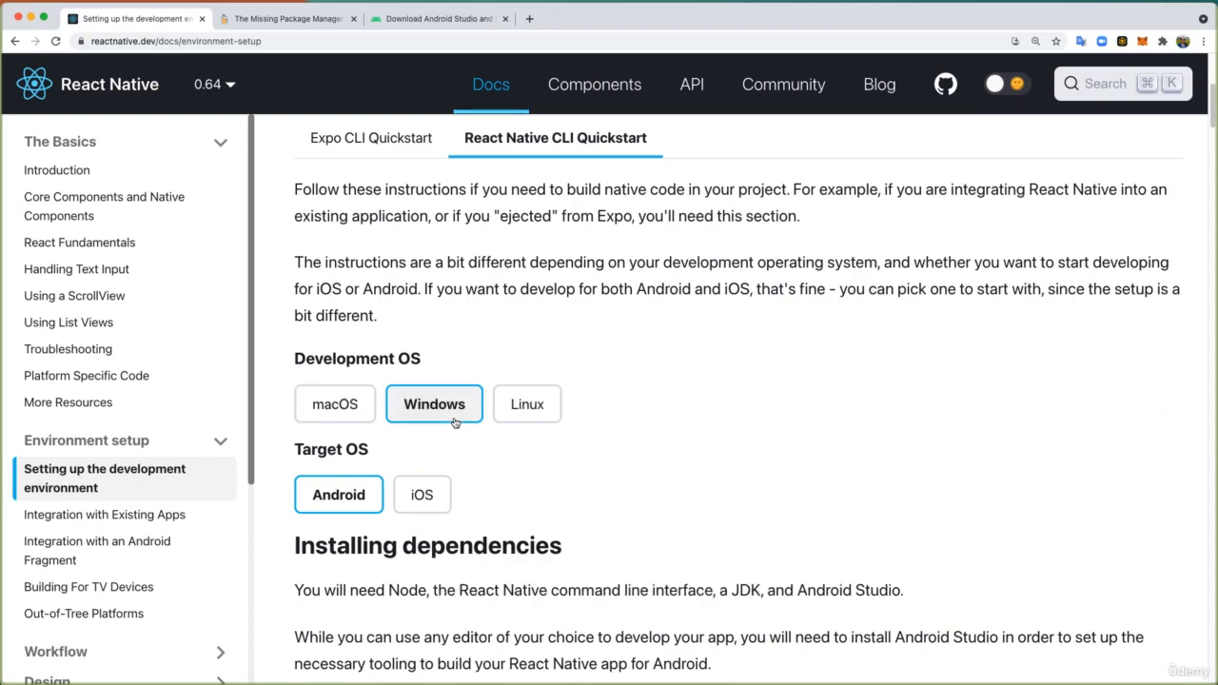
- Read the Windows instructions for configuring ANDROID_HOME, verifying it in PowerShell with Get-ChildItem -Path Env:\, and adding platform-tools to Path
{"action": "scroll", "coordinate": [454, 422], "scroll_direction": "down", "scroll_amount": 20}
{"action": "scroll", "coordinate": [454, 421], "scroll_direction": "down", "scroll_amount": 15}
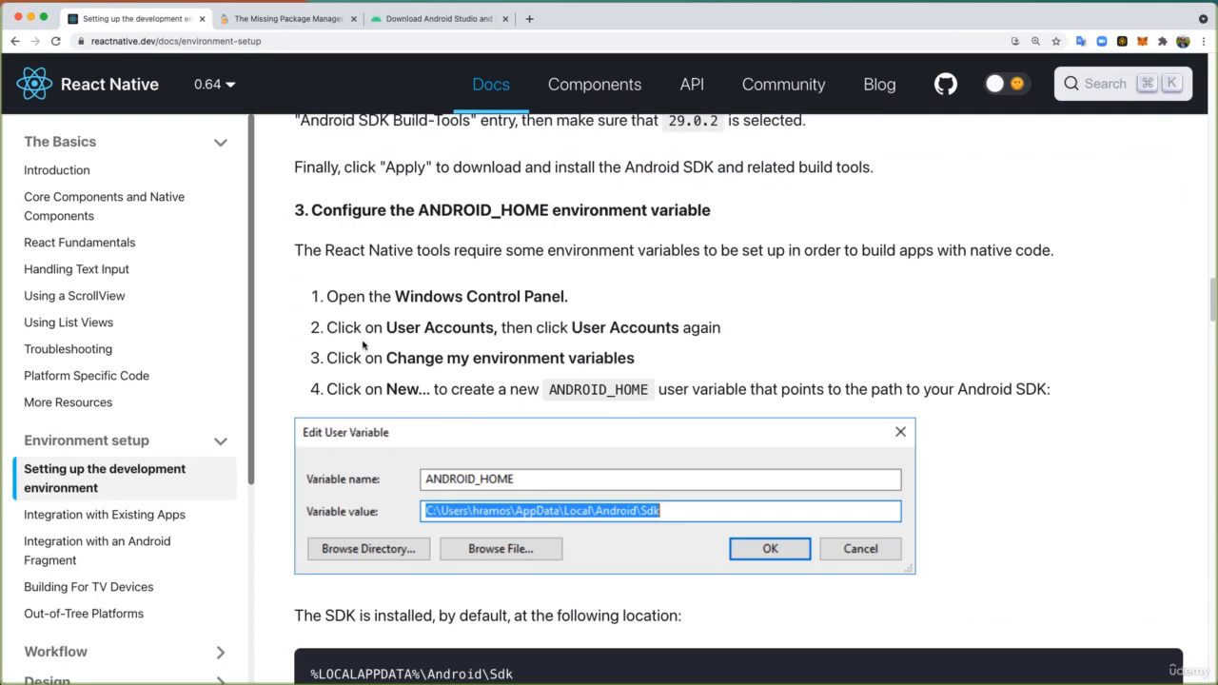
{"action": "scroll", "coordinate": [361, 347], "scroll_direction": "up", "scroll_amount": 3}
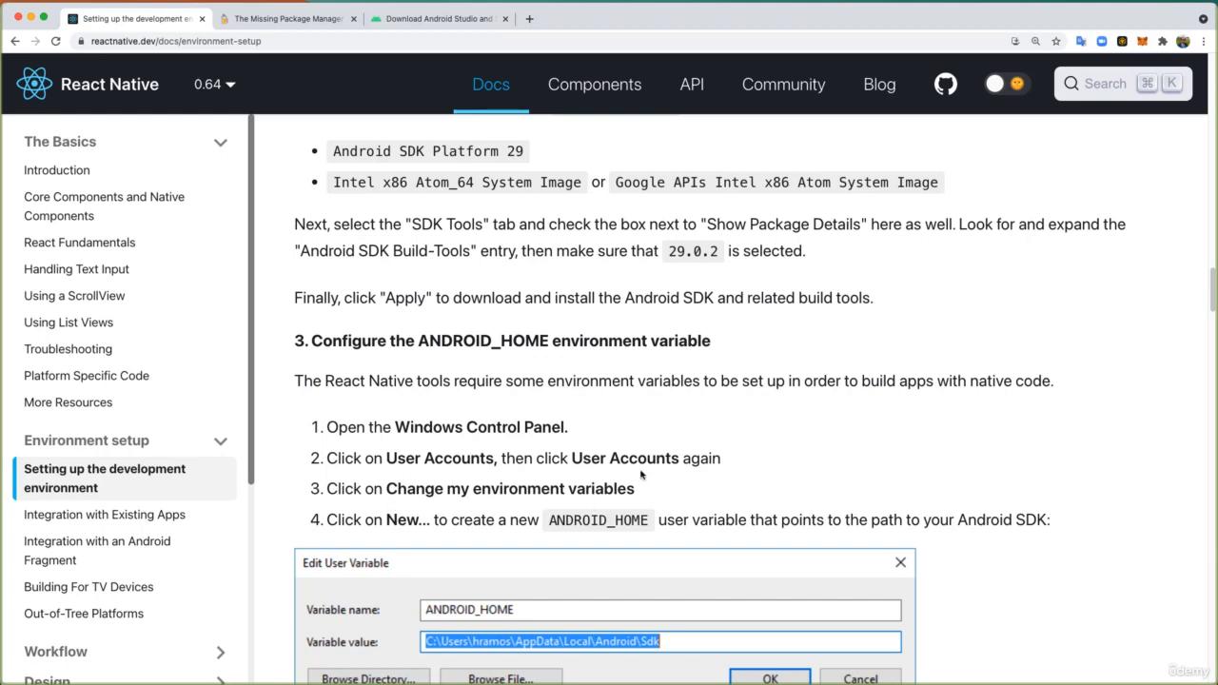
{"action": "scroll", "coordinate": [640, 473], "scroll_direction": "down", "scroll_amount": 3}
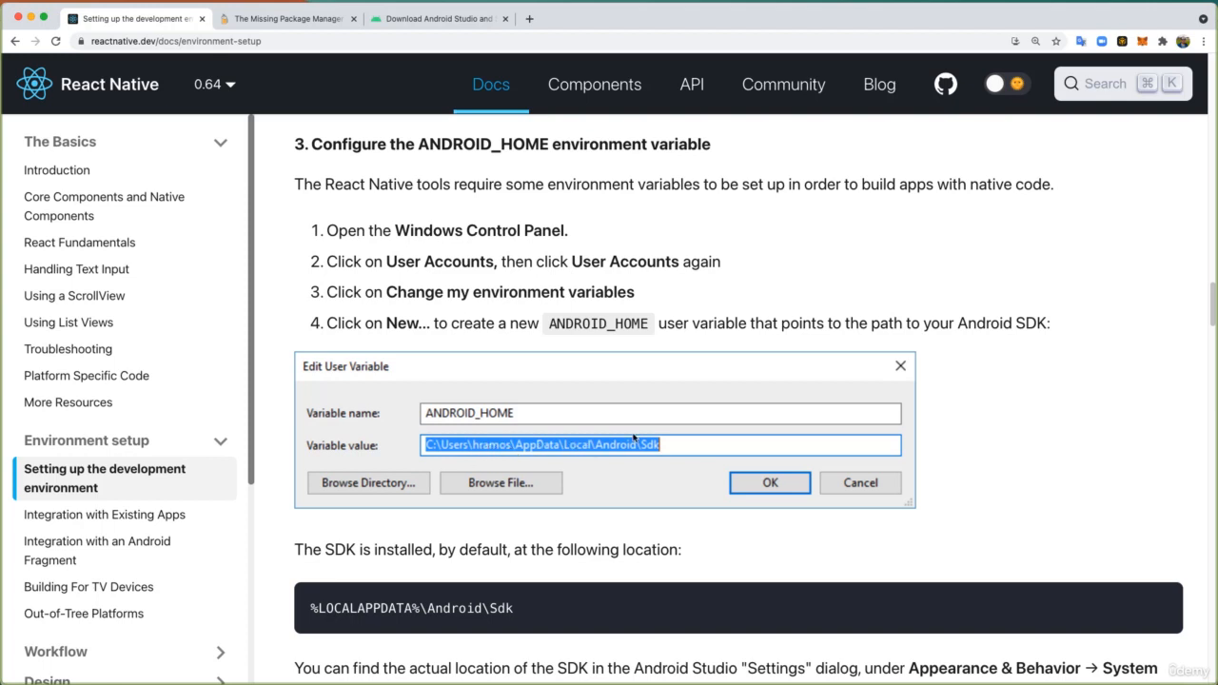
{"action": "scroll", "coordinate": [666, 448], "scroll_direction": "down", "scroll_amount": 5}
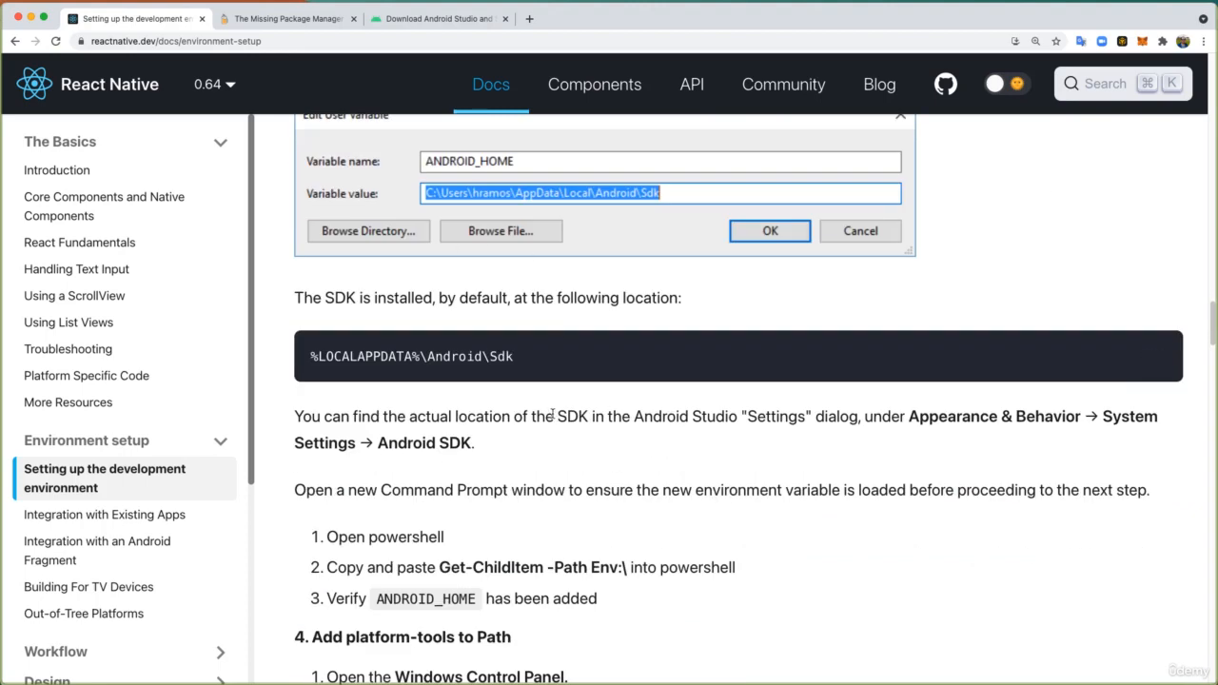
{"action": "scroll", "coordinate": [551, 414], "scroll_direction": "down", "scroll_amount": 2}
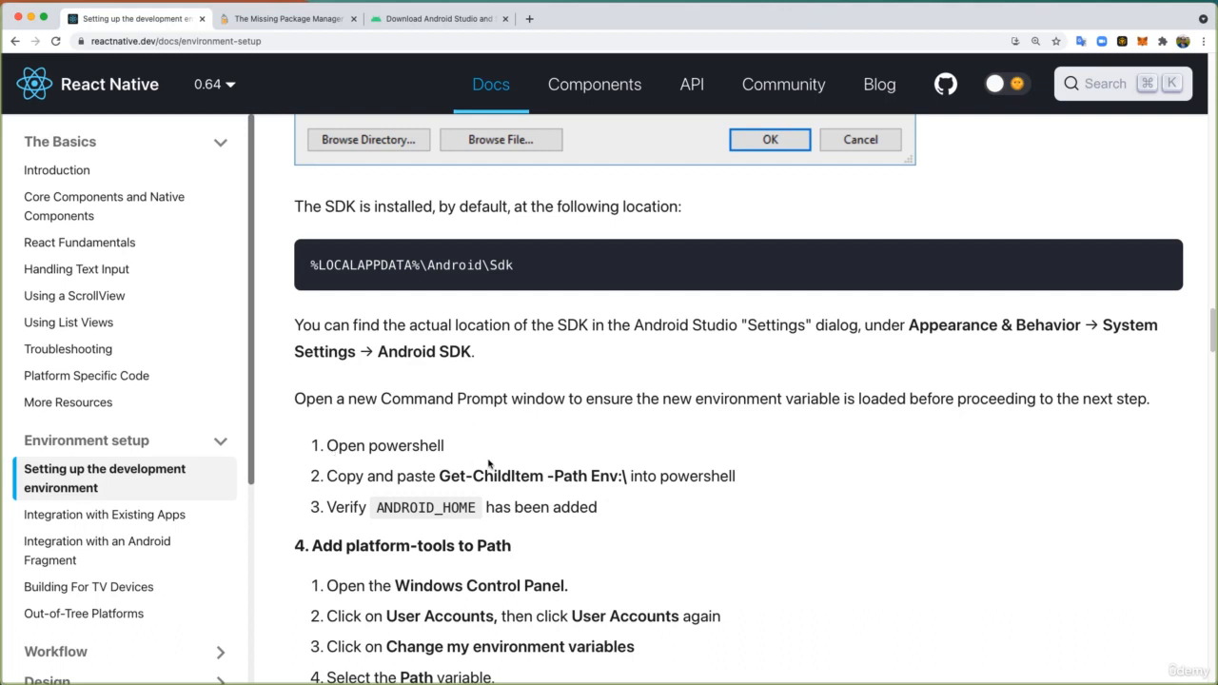
{"action": "scroll", "coordinate": [455, 460], "scroll_direction": "down", "scroll_amount": 3}
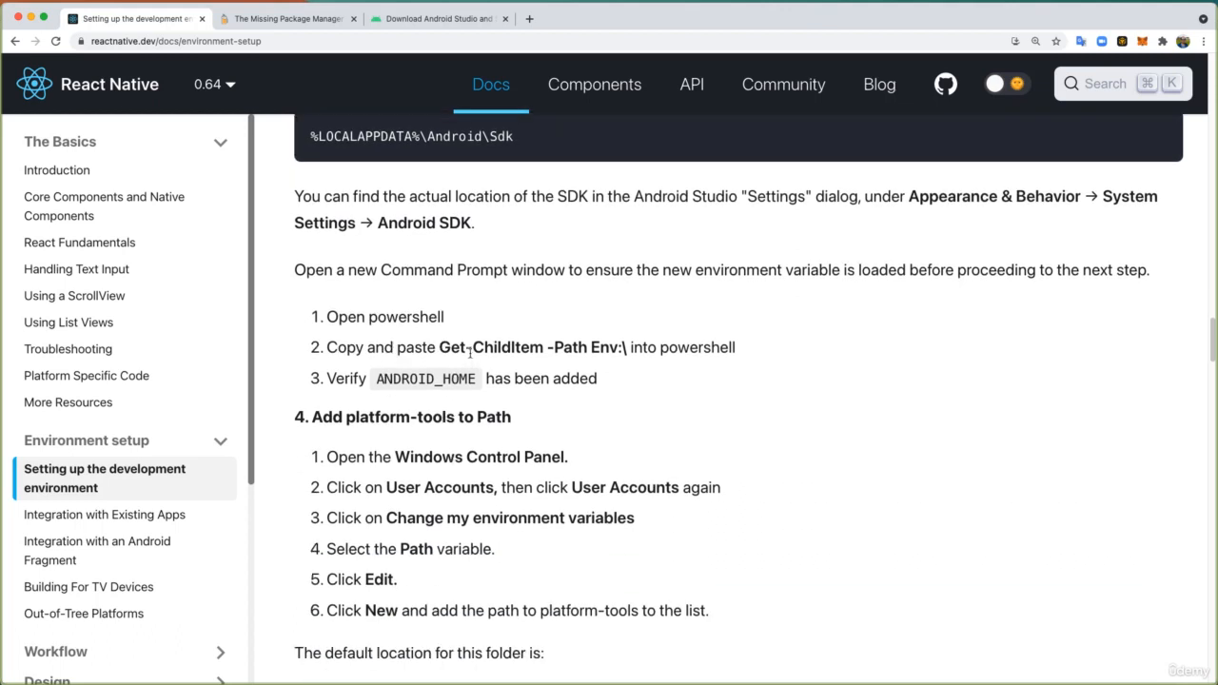
{"action": "left_click_drag", "start_coordinate": [438, 347], "coordinate": [624, 348]}
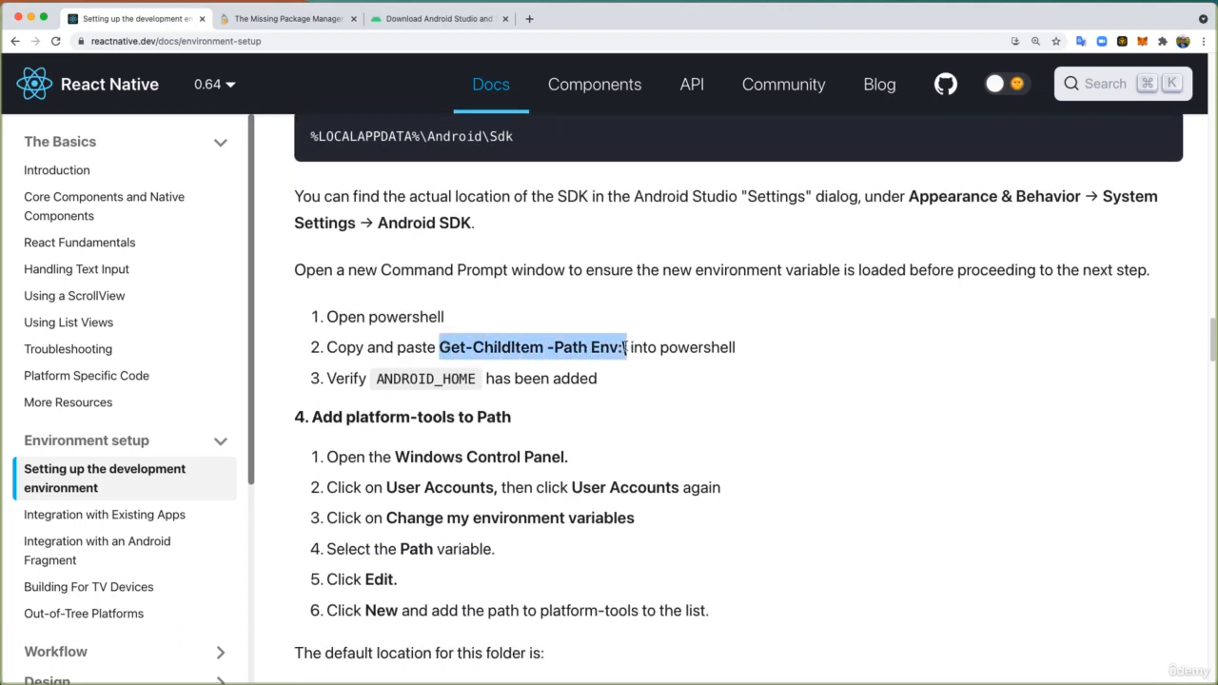
{"action": "double_click", "coordinate": [389, 382]}
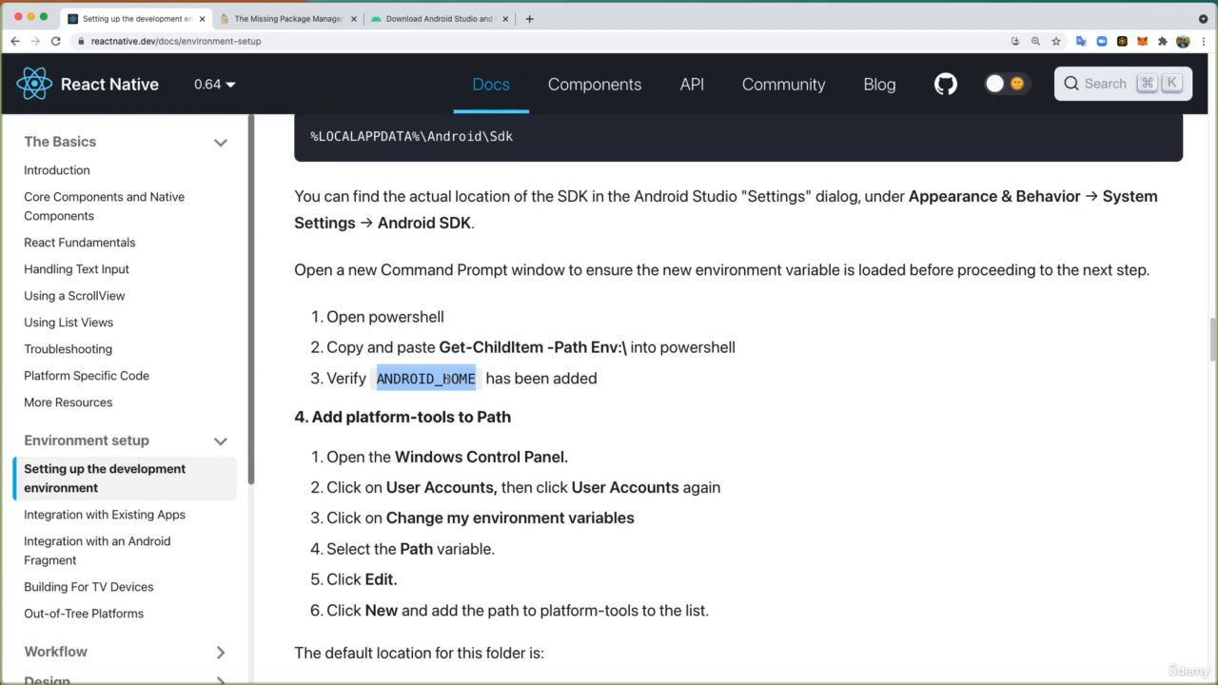
{"action": "scroll", "coordinate": [445, 377], "scroll_direction": "down", "scroll_amount": 2}
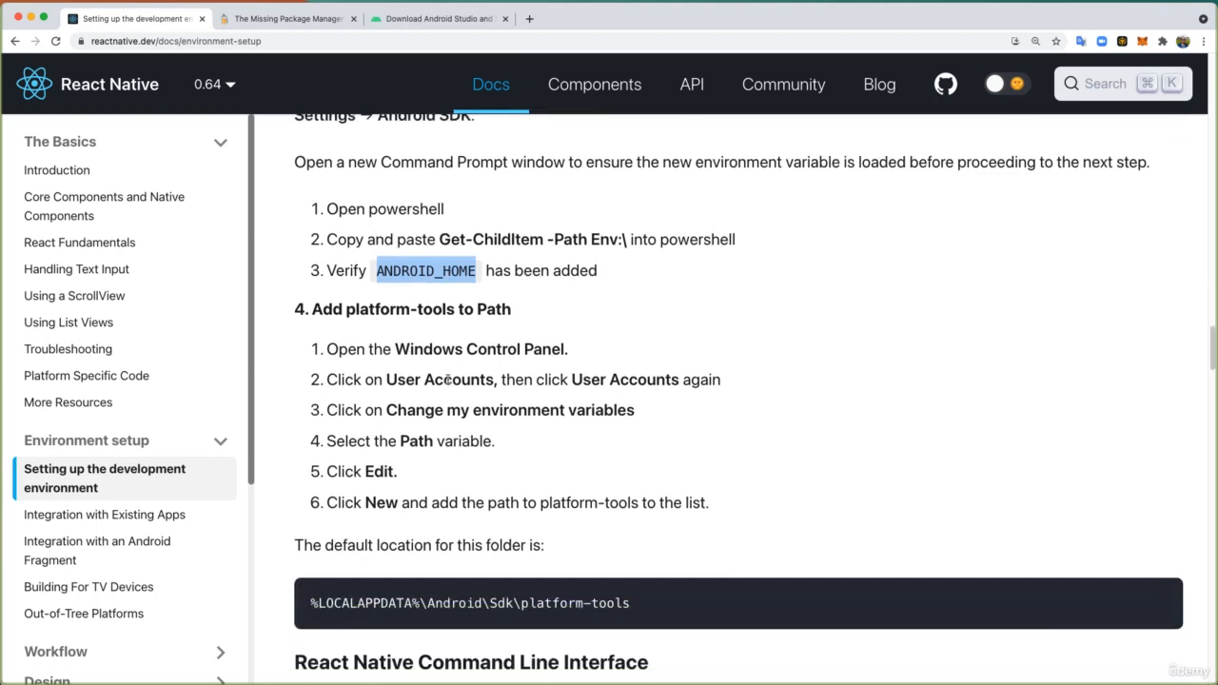
- Set the guide's Target OS to iOS and its Development OS to macOS to display the iOS setup instructions
{"action": "scroll", "coordinate": [449, 379], "scroll_direction": "up", "scroll_amount": 3}
{"action": "scroll", "coordinate": [449, 379], "scroll_direction": "up", "scroll_amount": 15}
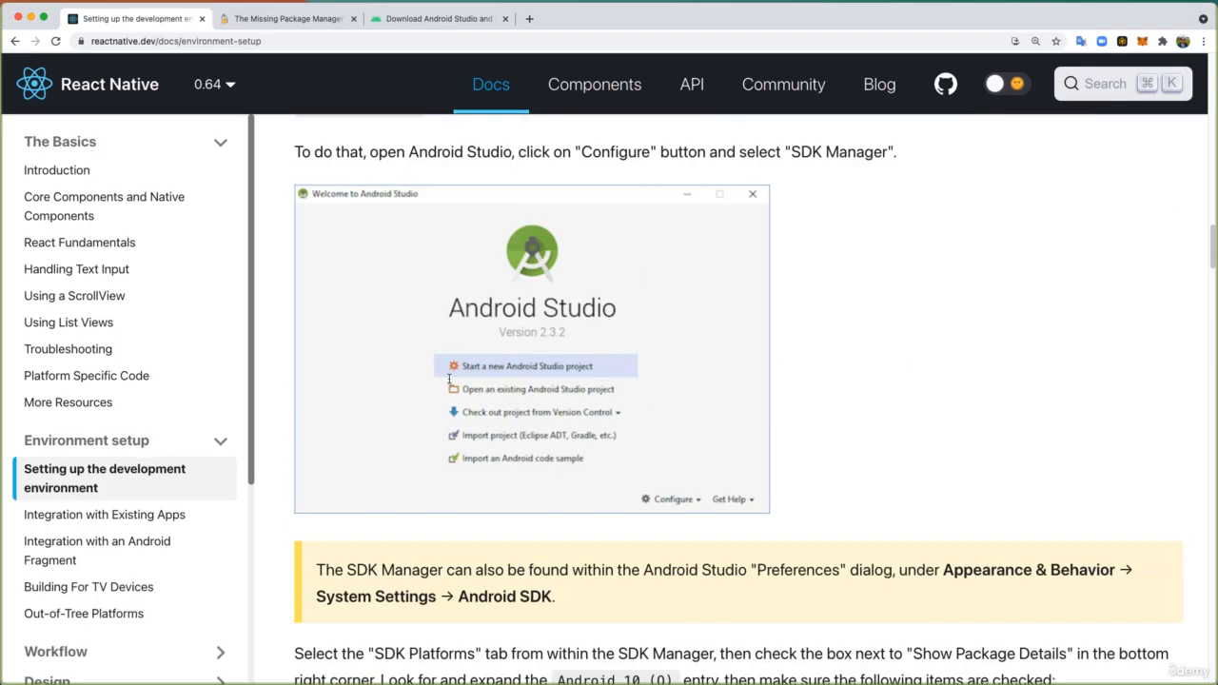
{"action": "scroll", "coordinate": [449, 379], "scroll_direction": "up", "scroll_amount": 10}
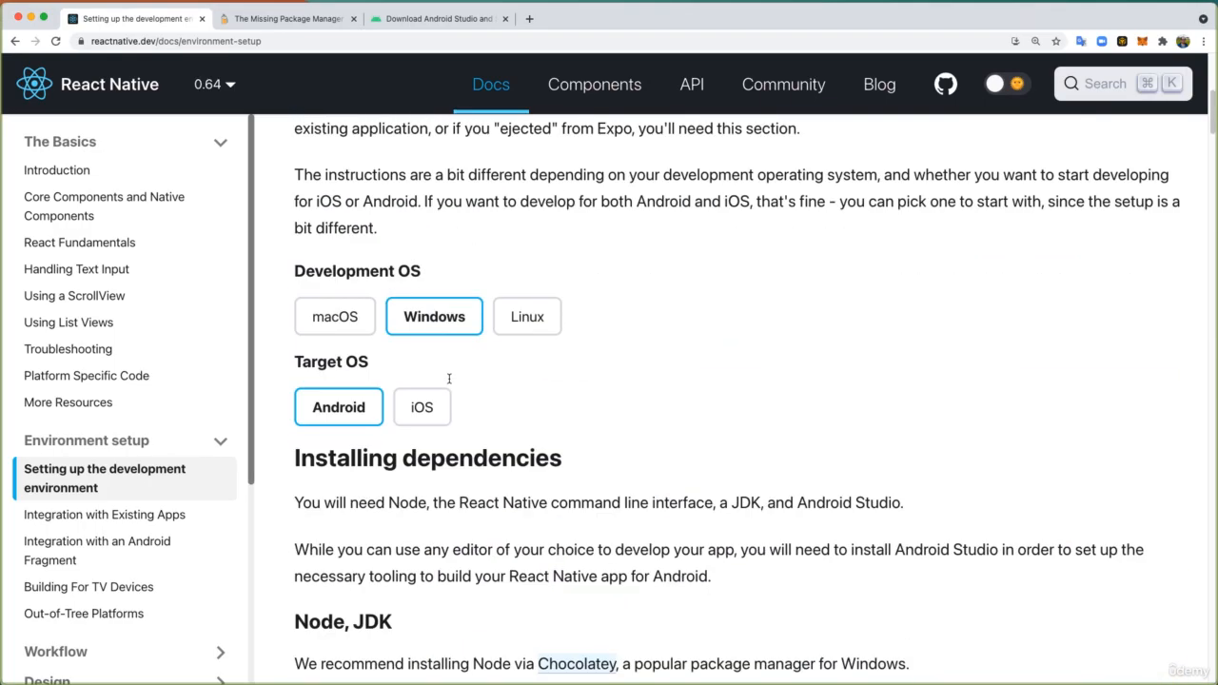
{"action": "scroll", "coordinate": [345, 481], "scroll_direction": "down", "scroll_amount": 4}
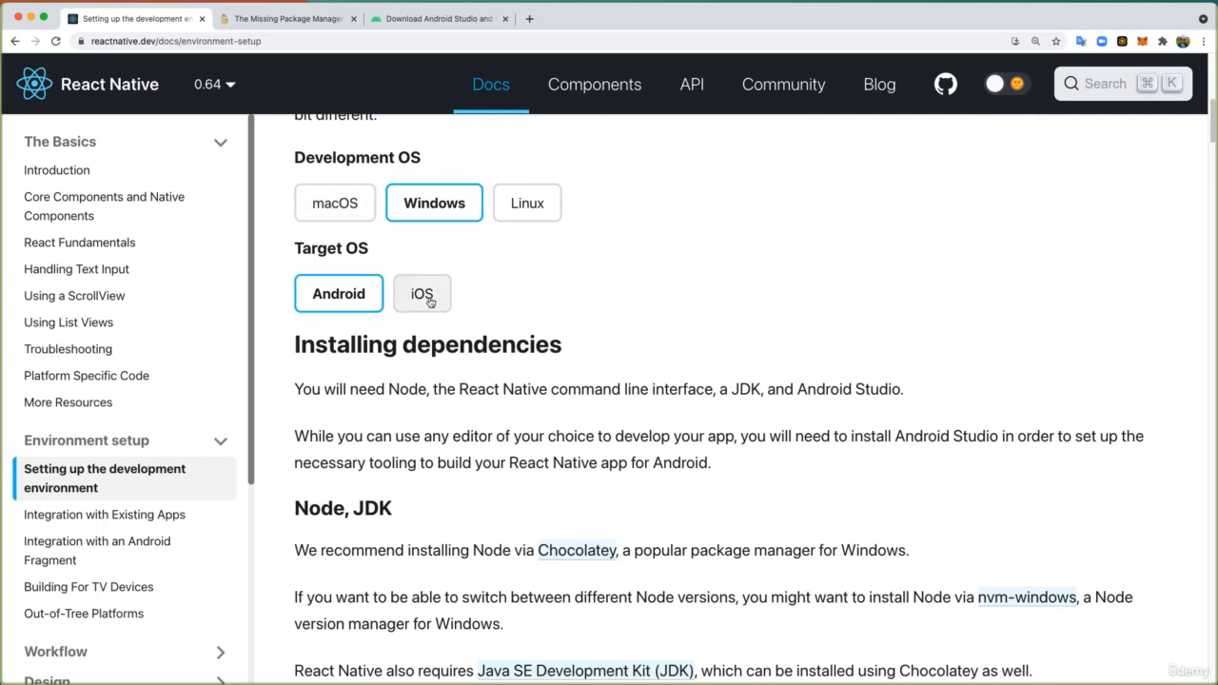
{"action": "left_click", "coordinate": [335, 202]}
{"action": "left_click", "coordinate": [418, 203]}
{"action": "left_click", "coordinate": [428, 297]}
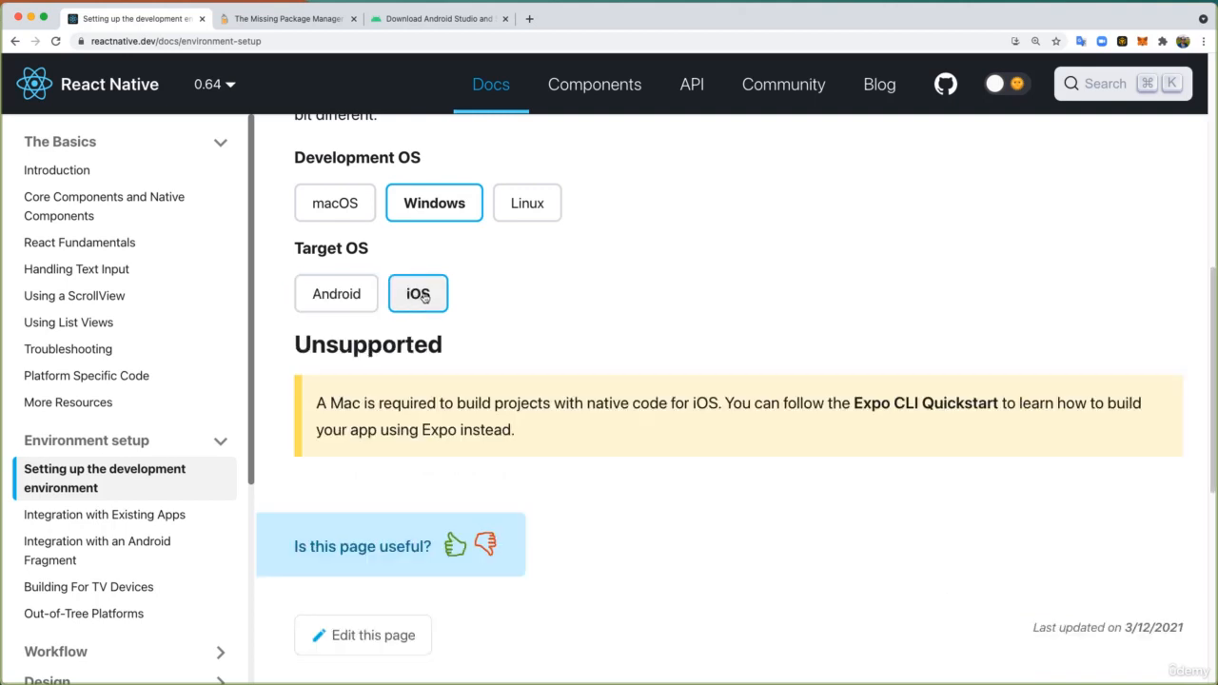
{"action": "left_click", "coordinate": [341, 204]}
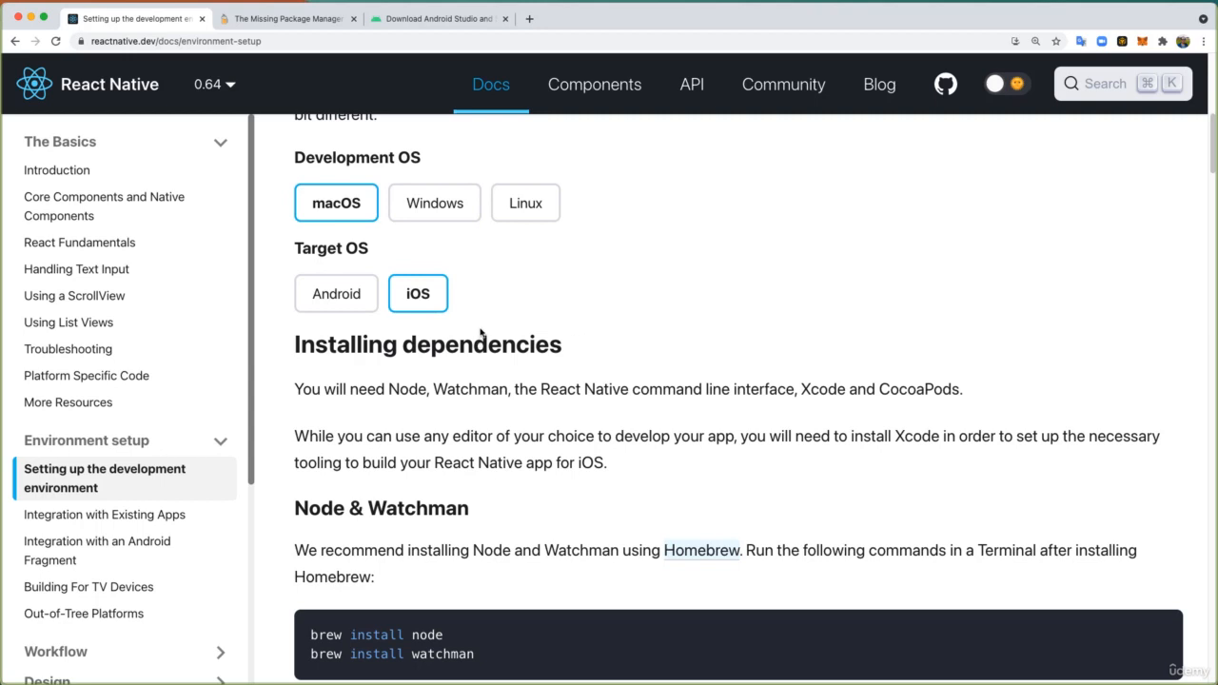
{"action": "scroll", "coordinate": [480, 332], "scroll_direction": "down", "scroll_amount": 1}
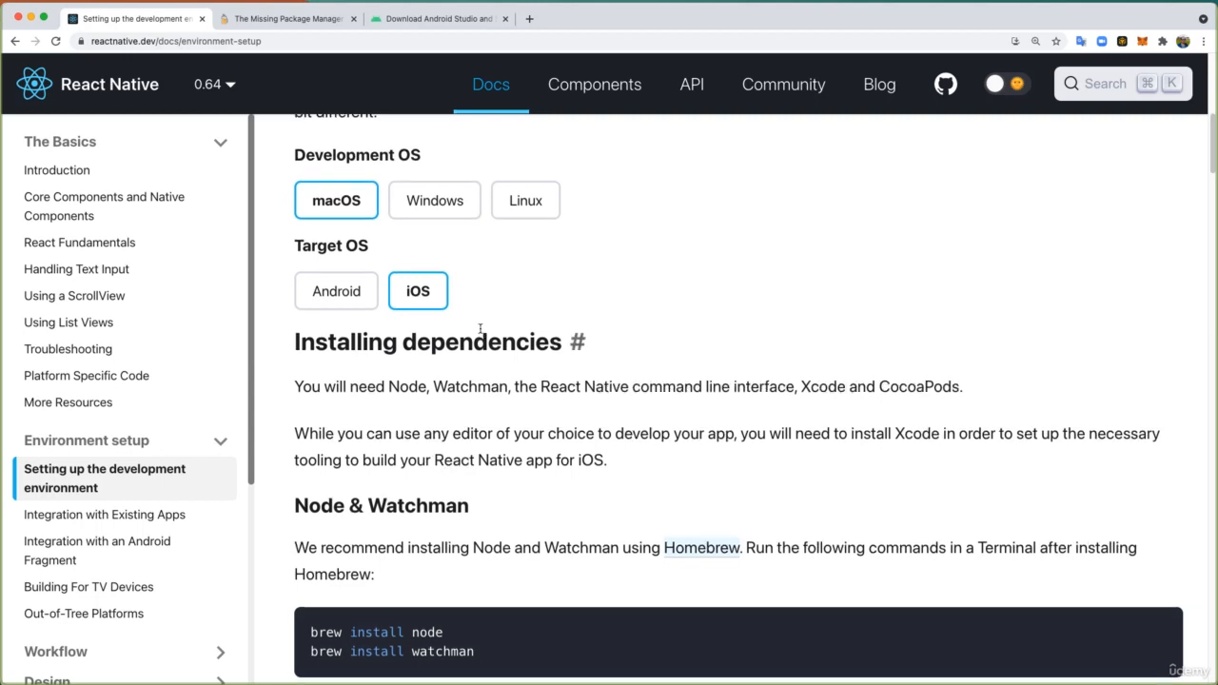